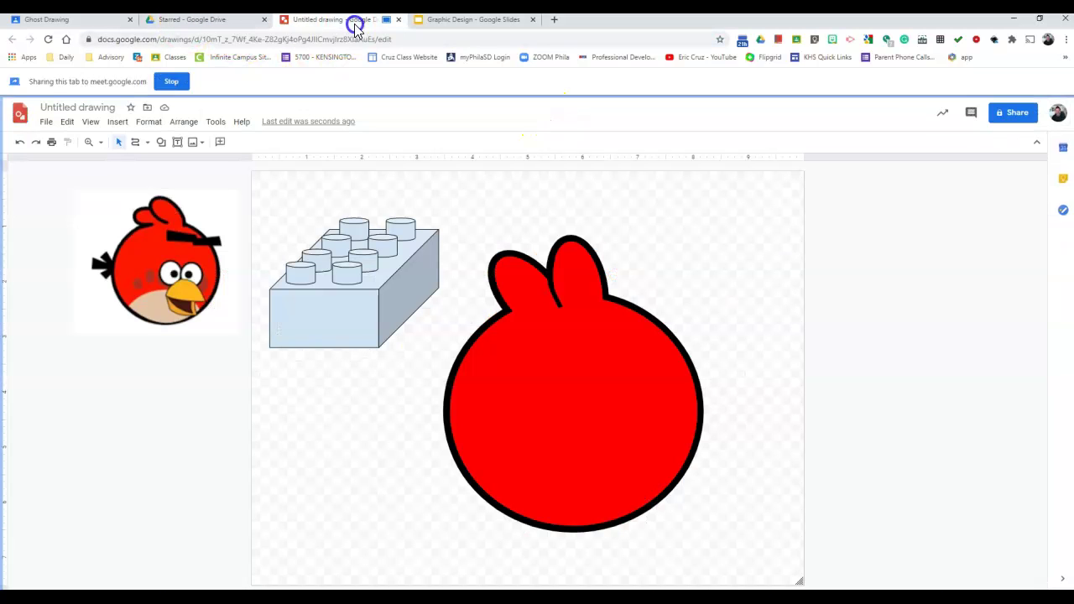
From the Google Drive tab, open New > More to reveal the Google Drawings option.
left_click(221, 20)
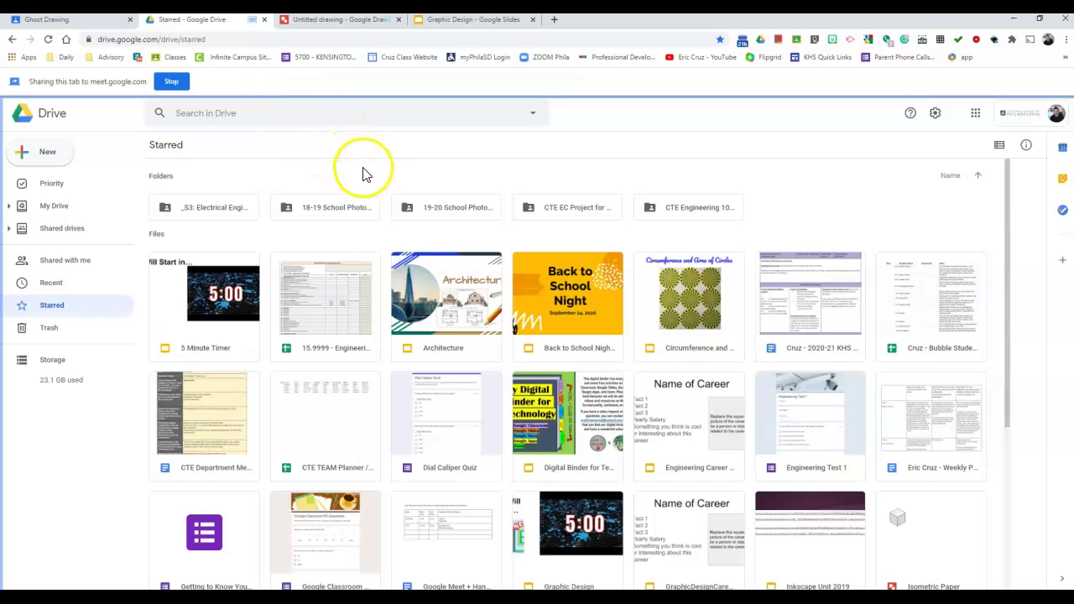
left_click(61, 160)
mouse_move(51, 325)
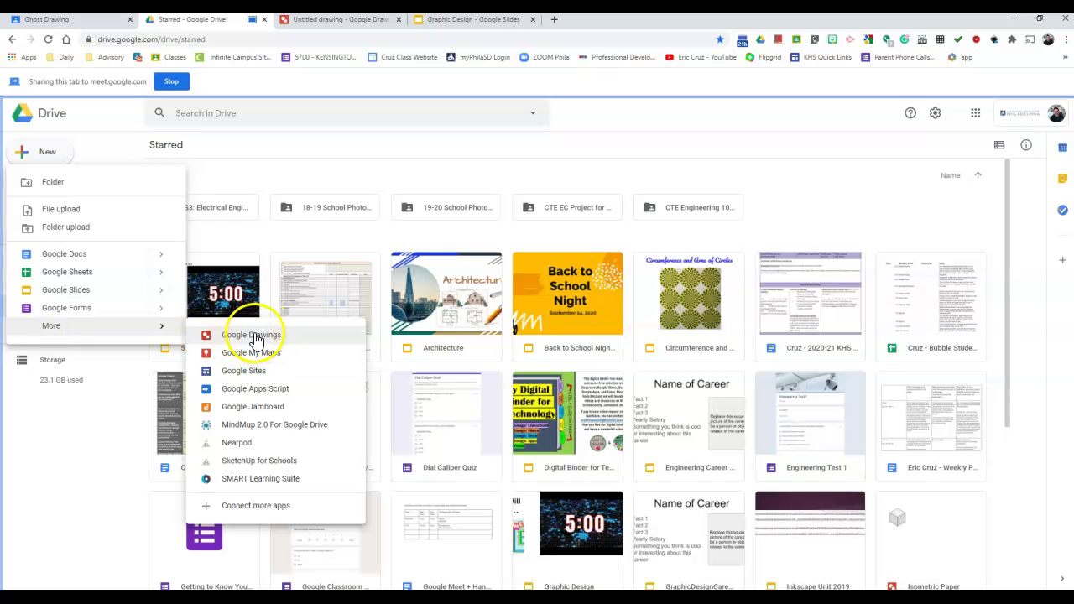
Create a new blank Google Drawings file and share its tab in the meeting.
left_click(260, 336)
left_click(277, 83)
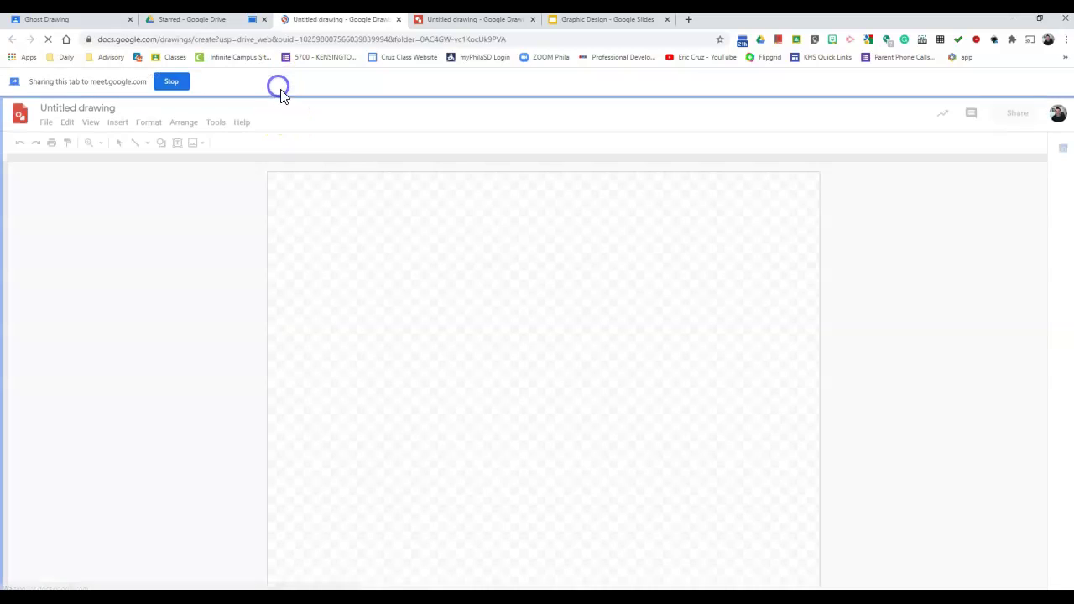
left_click(518, 244)
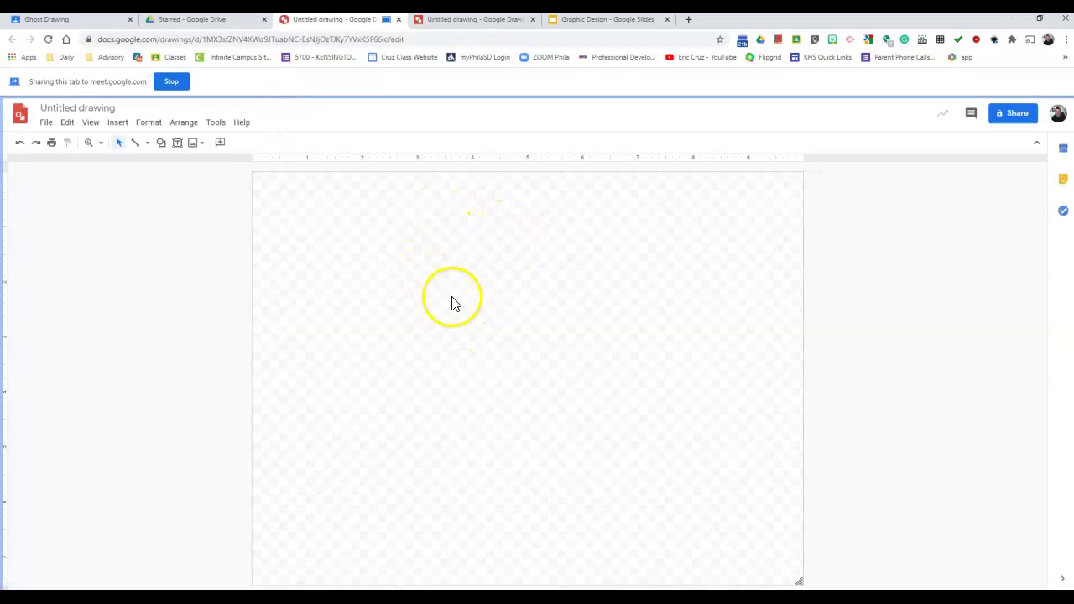
In the bird reference drawing, reposition the Angry Bird image and the Lego brick.
left_click(468, 20)
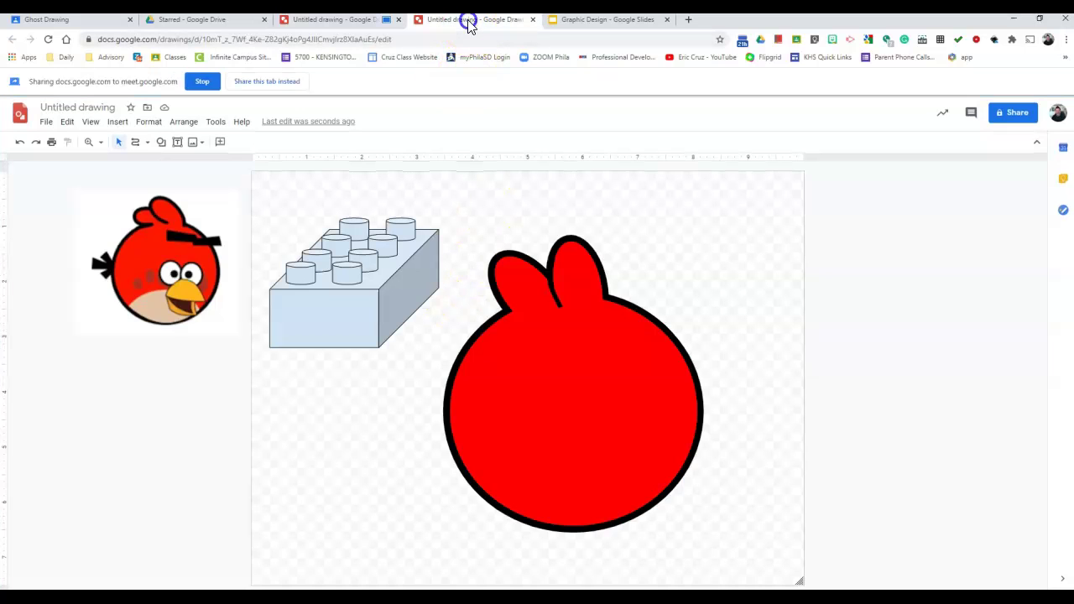
left_click_drag(177, 277, 151, 294)
left_click_drag(336, 309, 330, 316)
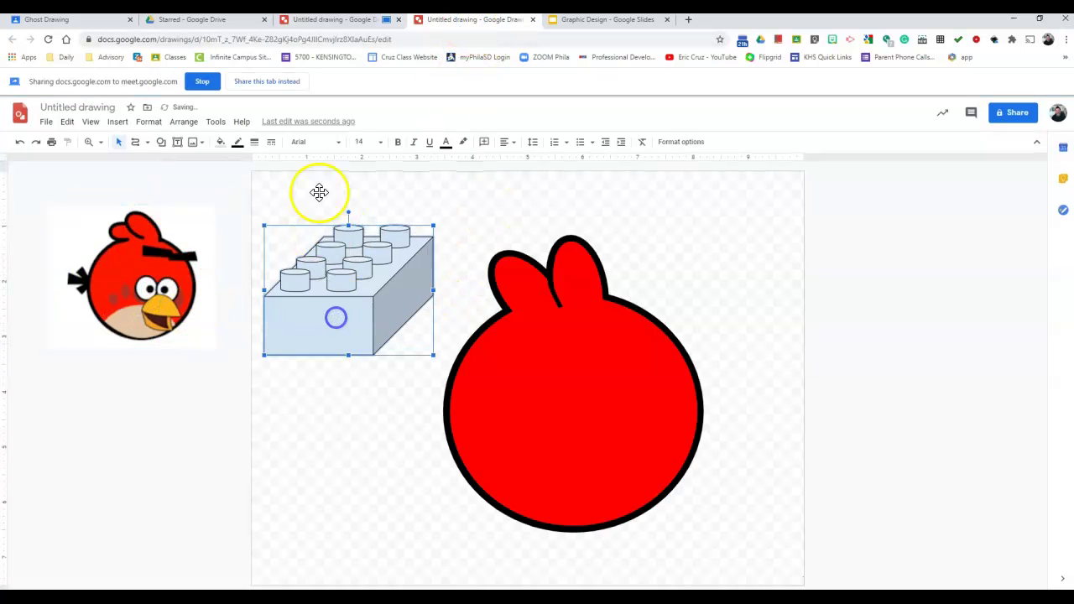
left_click(278, 81)
left_click_drag(193, 271, 209, 246)
left_click(334, 293)
left_click_drag(334, 293, 336, 258)
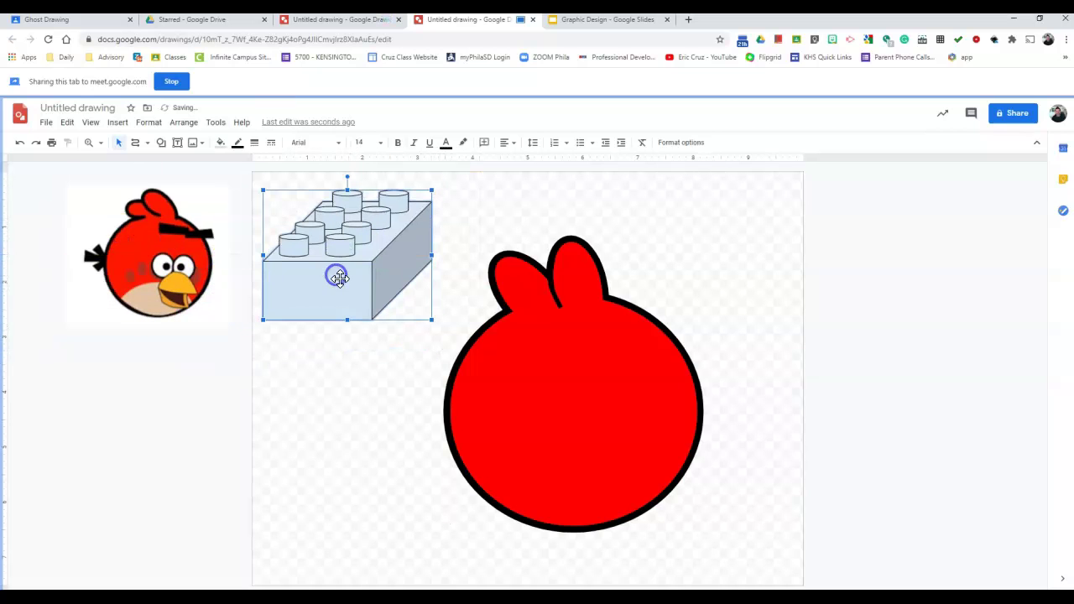
Rename the drawing to 'Lego Angry Bird YOUR NAME'.
left_click(84, 107)
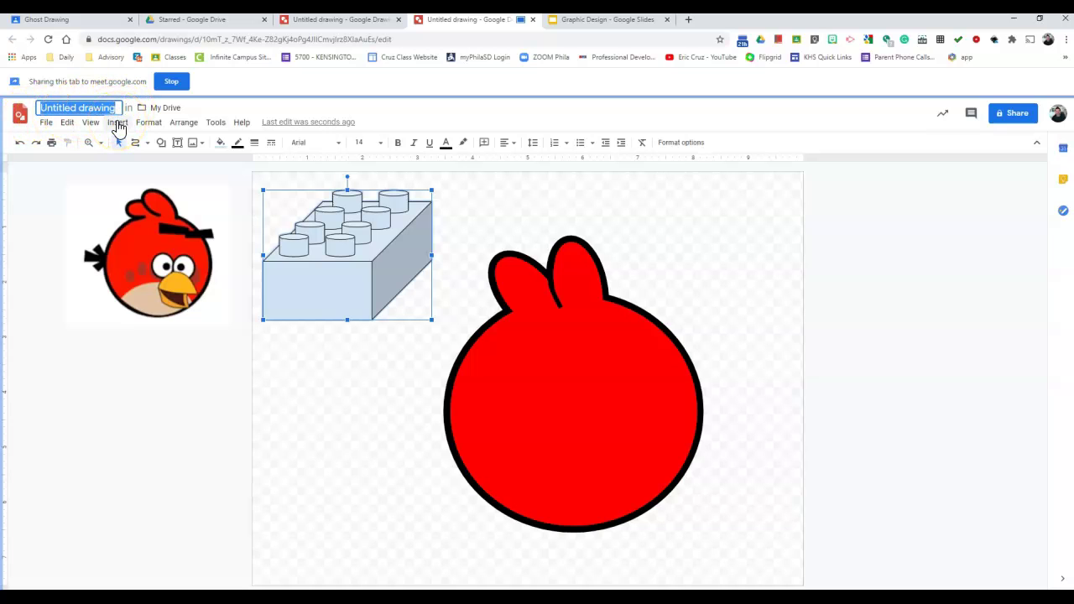
type("Lego Angry Bird YOUR NAME")
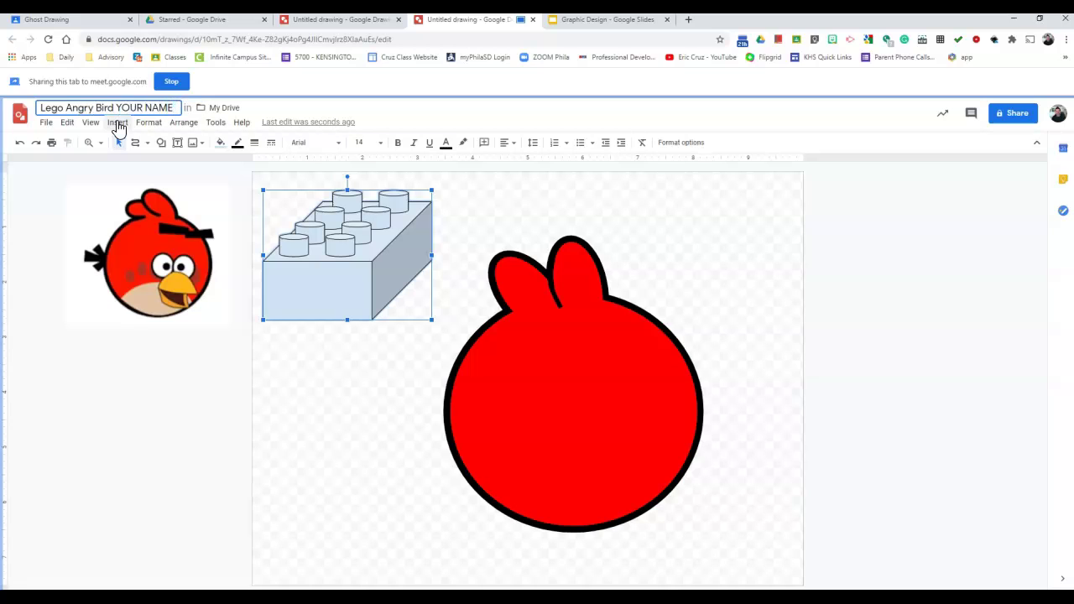
key("Return")
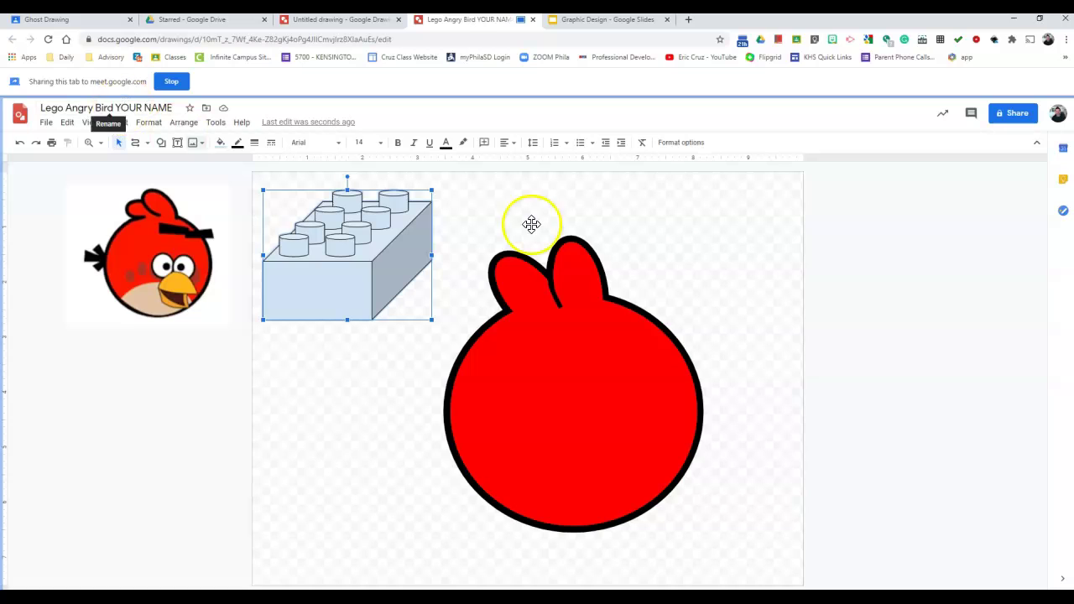
left_click(911, 288)
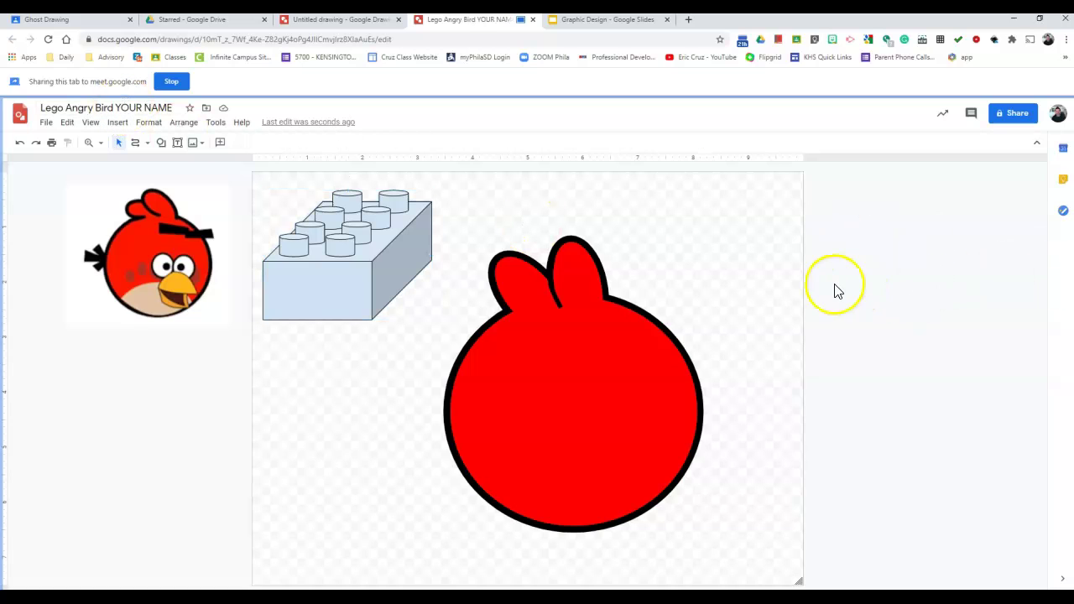
Move the Lego brick into the top-left corner and shrink it slightly.
left_click(380, 251)
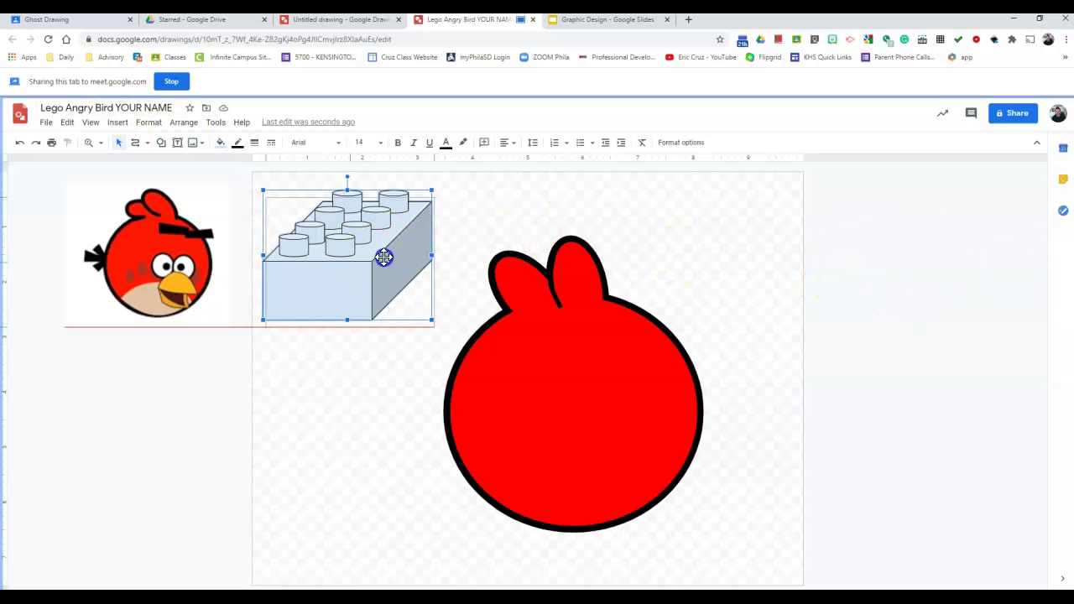
left_click_drag(384, 257, 387, 263)
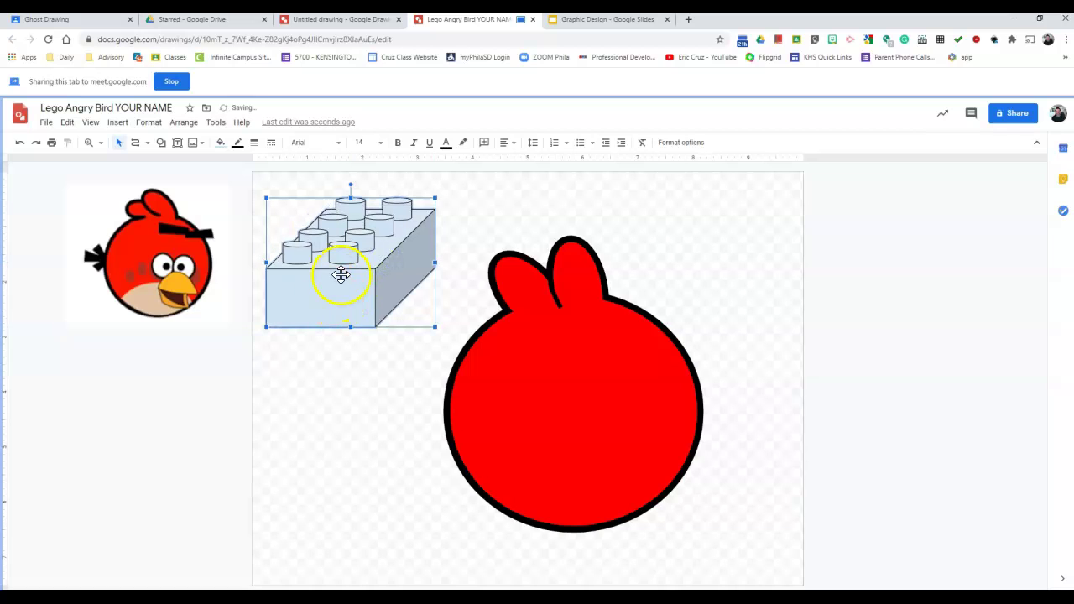
mouse_move(326, 266)
left_mouse_down()
mouse_move(321, 250)
mouse_move(321, 261)
left_mouse_up()
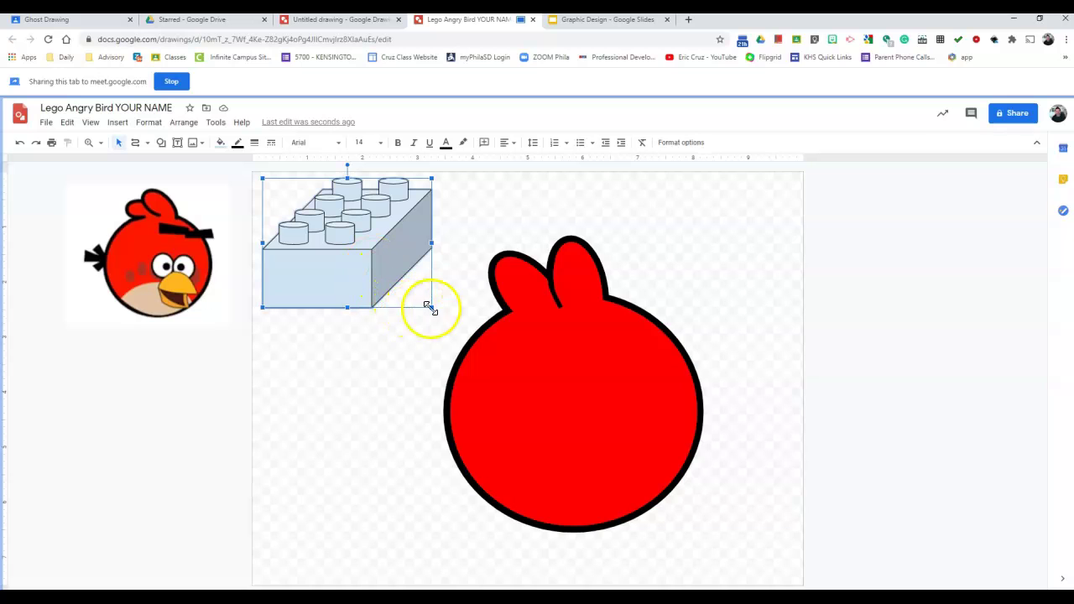
mouse_move(385, 283)
left_mouse_down()
mouse_move(348, 269)
mouse_move(386, 300)
left_mouse_up()
Drag the red bird body off the canvas to the right.
left_click(551, 412)
left_click(441, 267)
left_click(582, 428)
left_click_drag(582, 428, 966, 384)
left_click(504, 353)
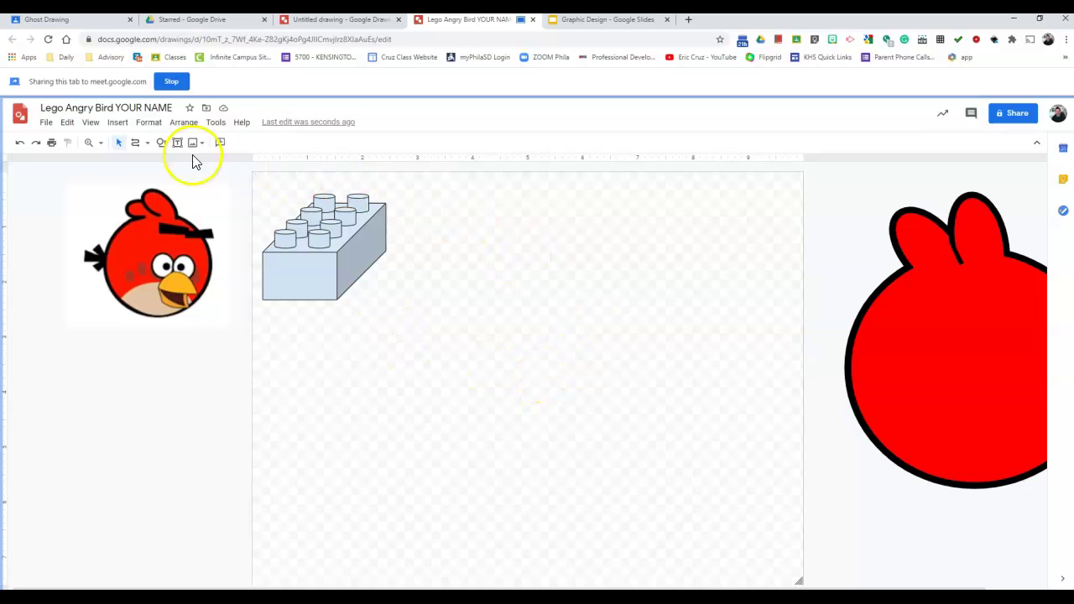
Draw a 3-D Cube shape near the centre of the canvas.
left_click(161, 145)
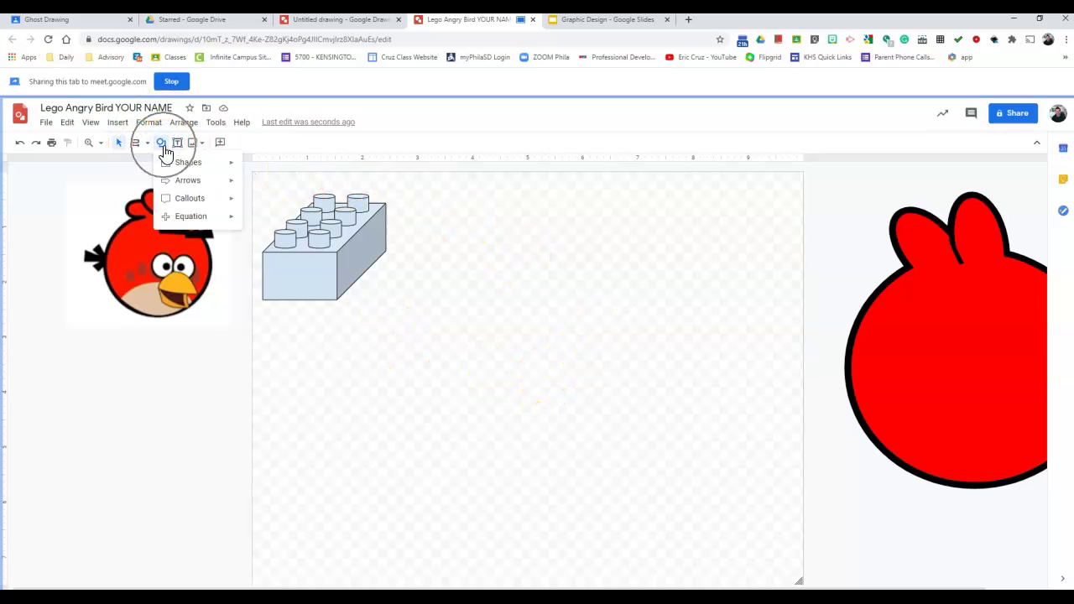
mouse_move(223, 169)
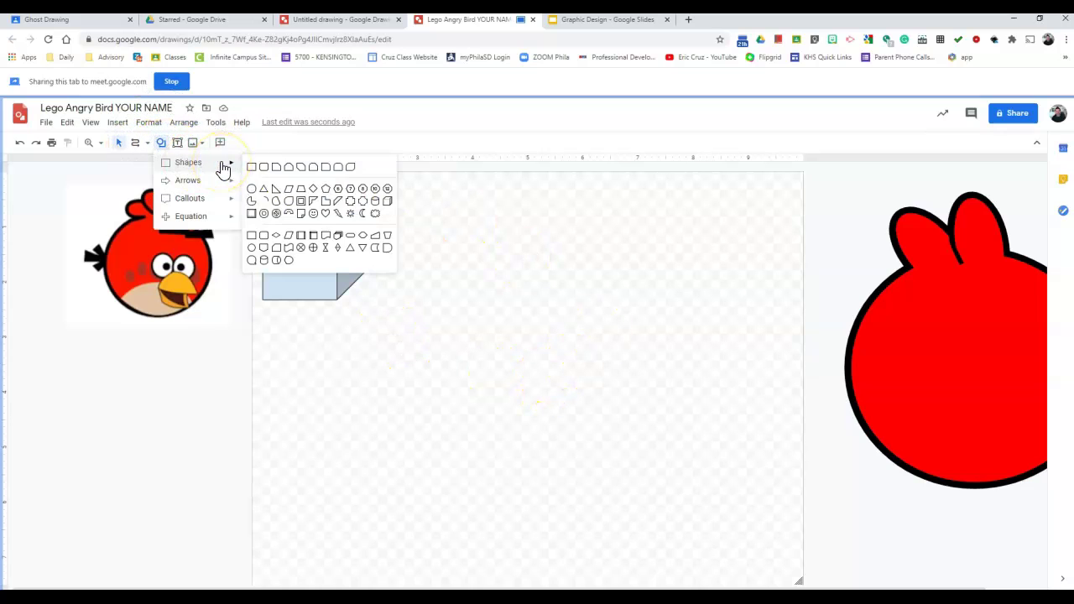
left_click(386, 204)
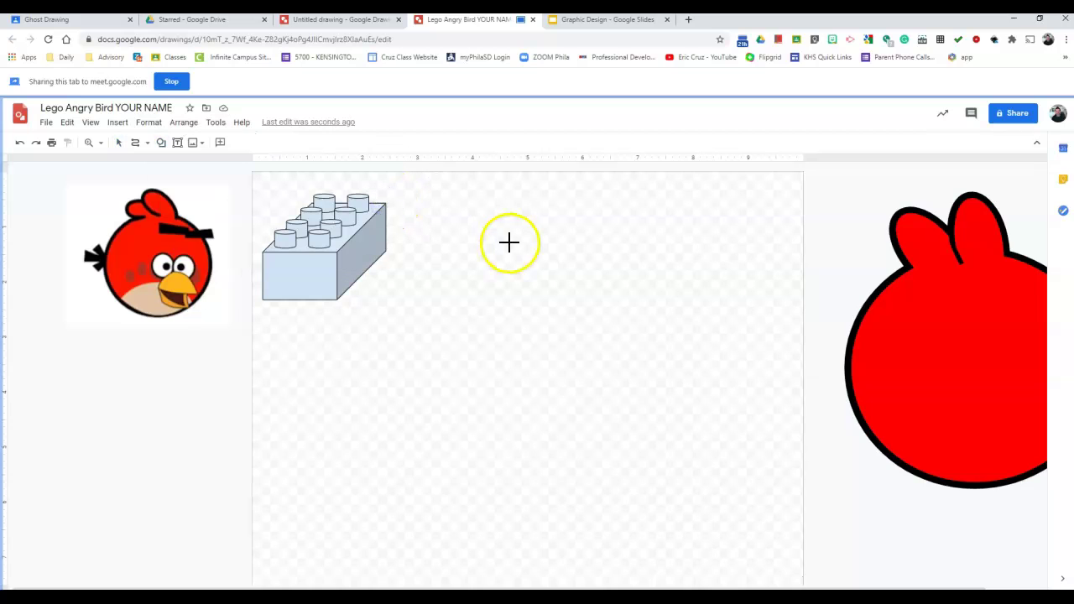
mouse_move(499, 249)
left_mouse_down()
mouse_move(559, 321)
mouse_move(694, 400)
mouse_move(677, 429)
left_mouse_up()
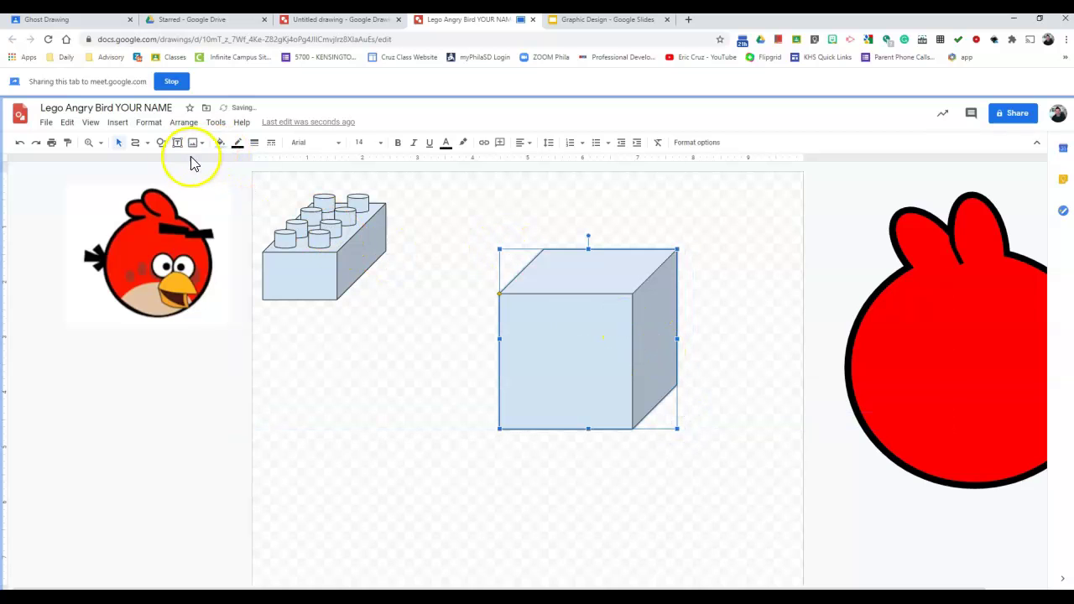
left_click(161, 143)
mouse_move(176, 163)
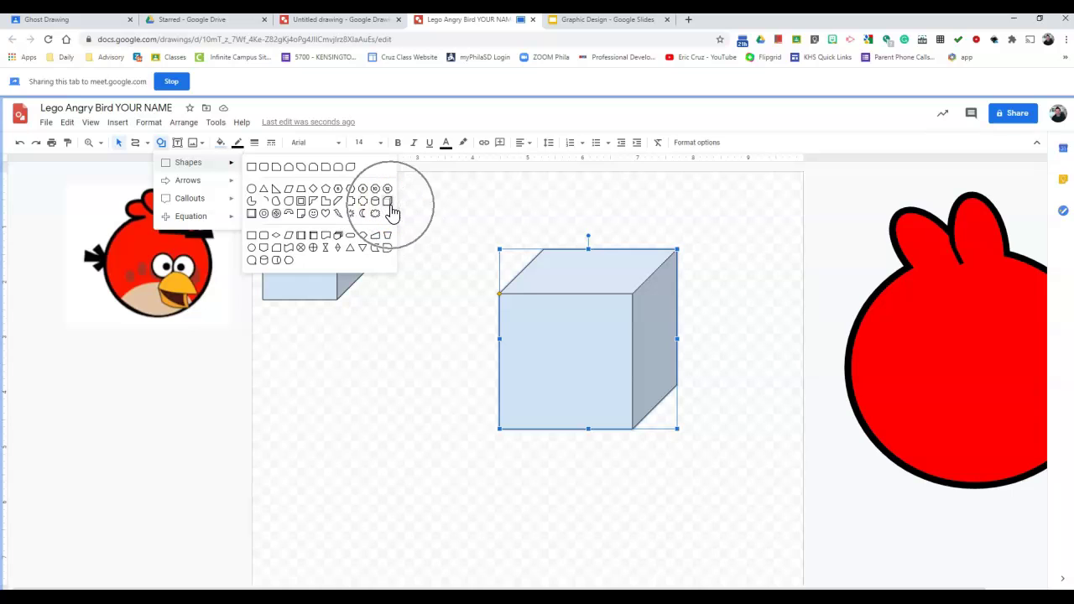
Adjust the cube's depth and size, enlarging it into a long rectangular block.
left_click(710, 357)
left_click(593, 372)
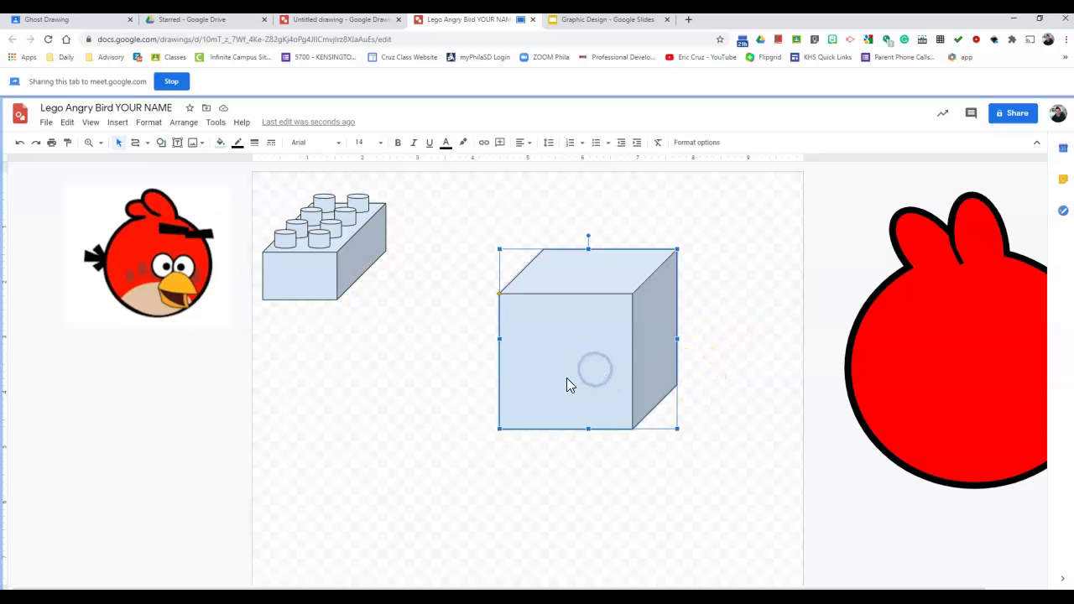
left_click_drag(567, 384, 520, 384)
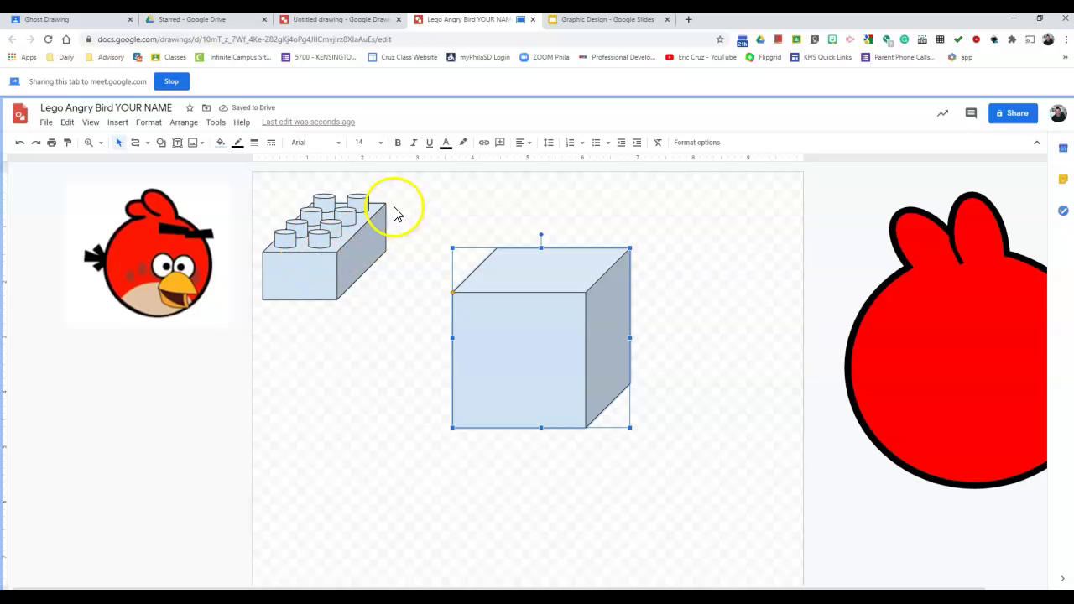
left_click(747, 339)
left_click(521, 342)
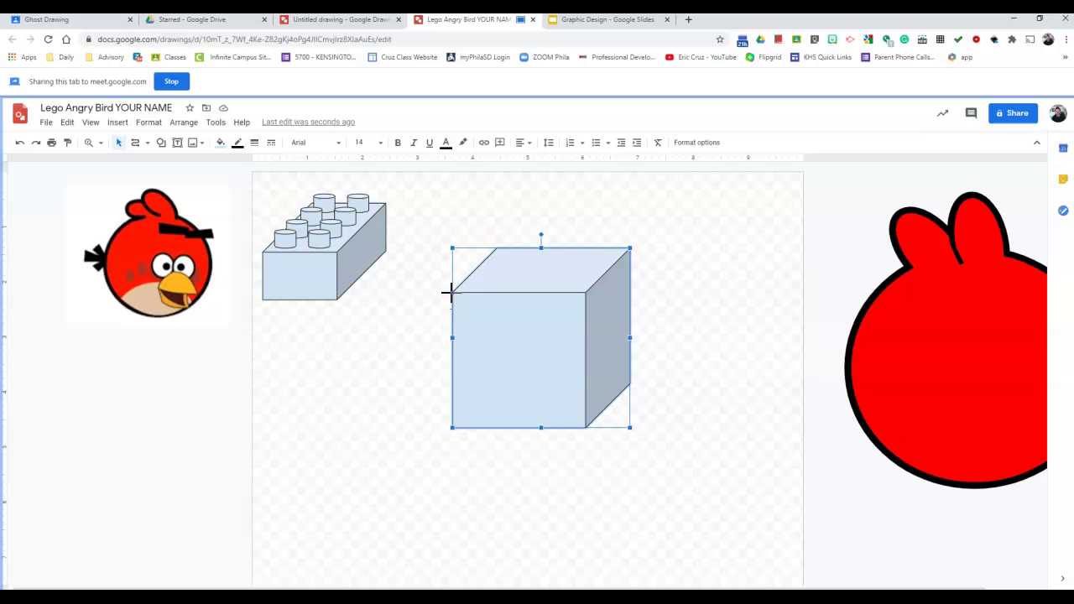
left_click_drag(451, 291, 463, 336)
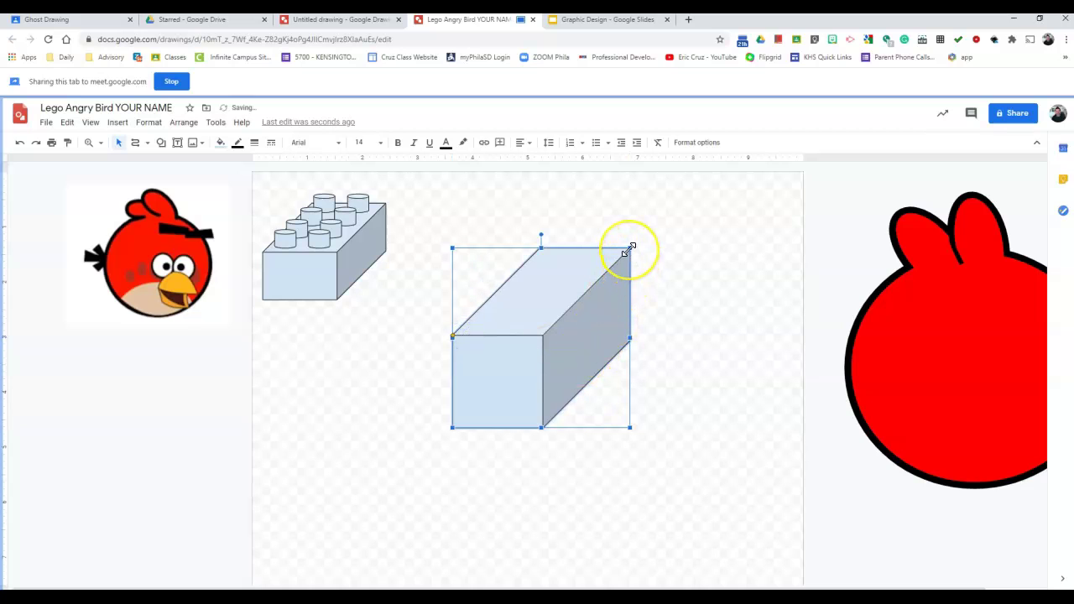
left_click_drag(629, 249, 576, 325)
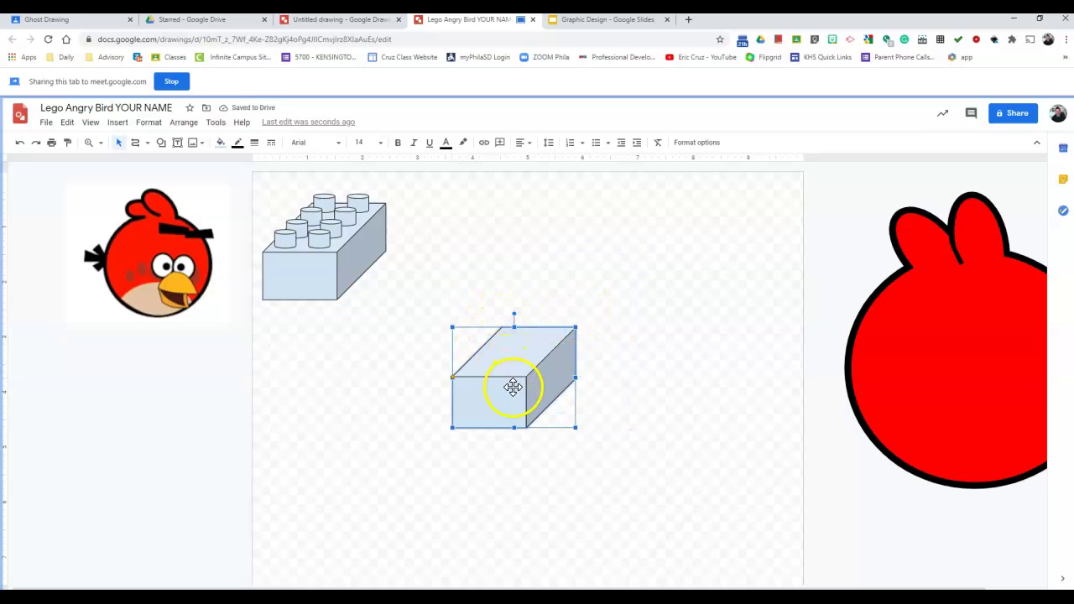
left_click_drag(513, 386, 534, 333)
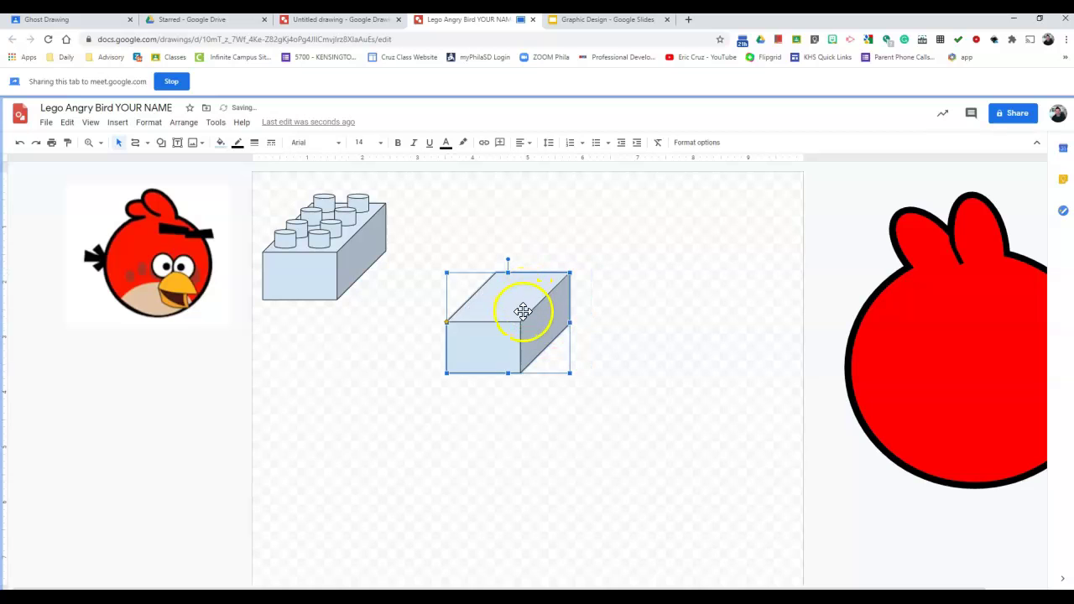
left_click_drag(570, 273, 616, 238)
Position the block right of centre, below the Lego brick.
left_click_drag(576, 307, 609, 341)
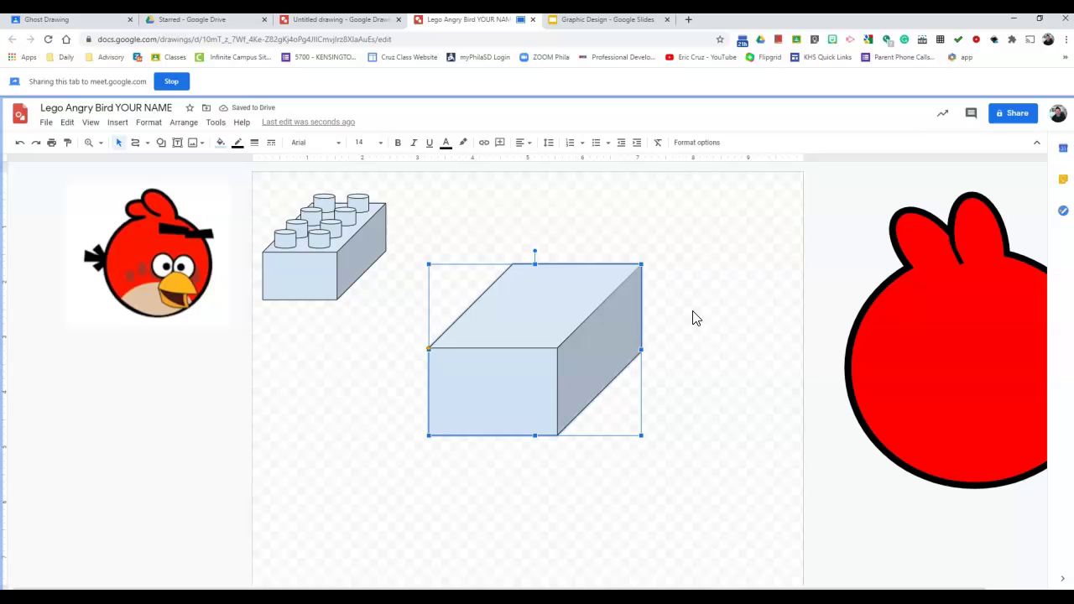
left_click(667, 320)
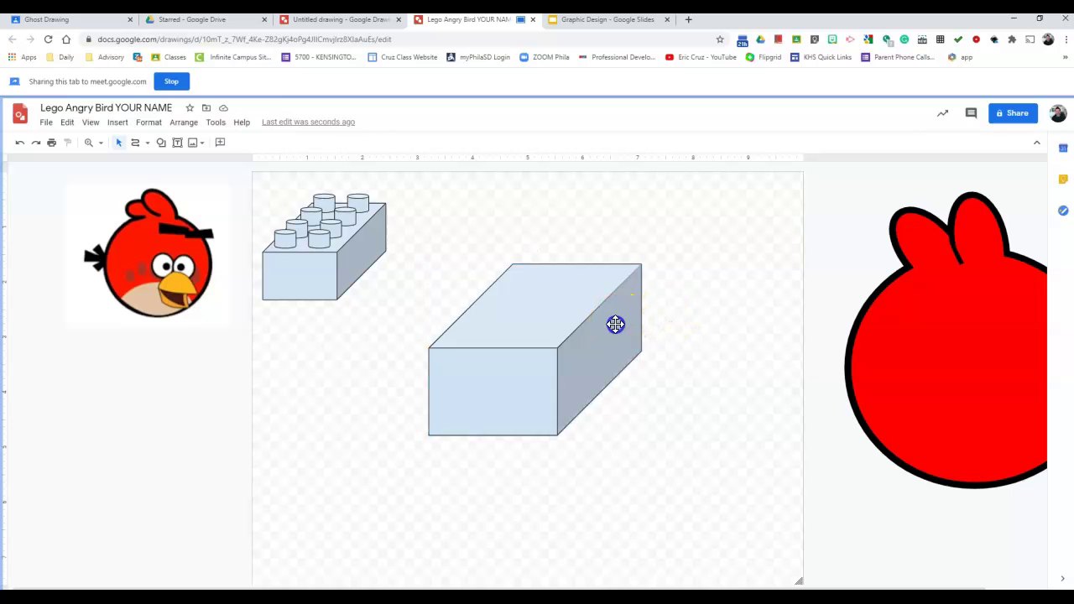
left_click_drag(614, 324, 606, 334)
left_click(679, 330)
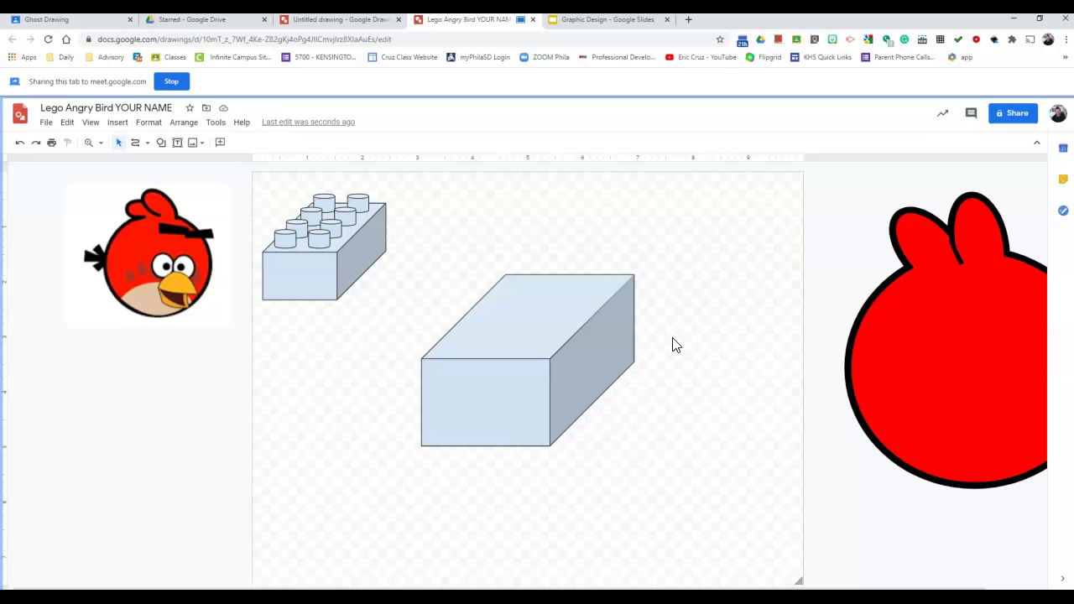
left_click_drag(540, 412, 560, 412)
Draw a small, flattened cube brick at the lower left under the Lego brick.
left_click(162, 142)
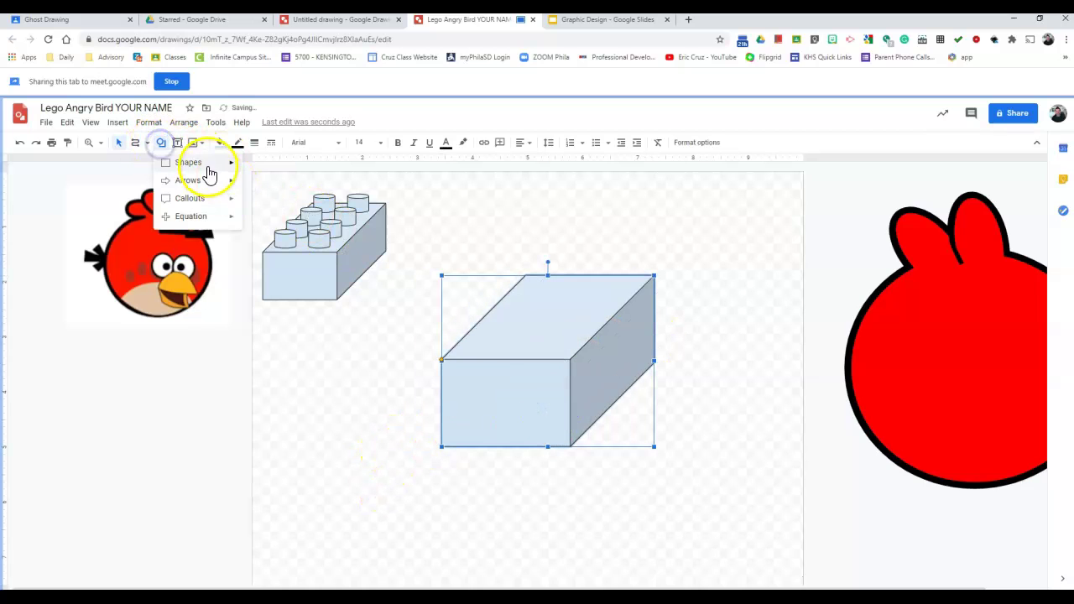
left_click(208, 162)
left_click(388, 203)
left_click_drag(257, 376, 373, 481)
left_click_drag(259, 402, 260, 415)
left_click_drag(360, 451, 386, 406)
left_click(332, 357)
left_click_drag(331, 353, 331, 395)
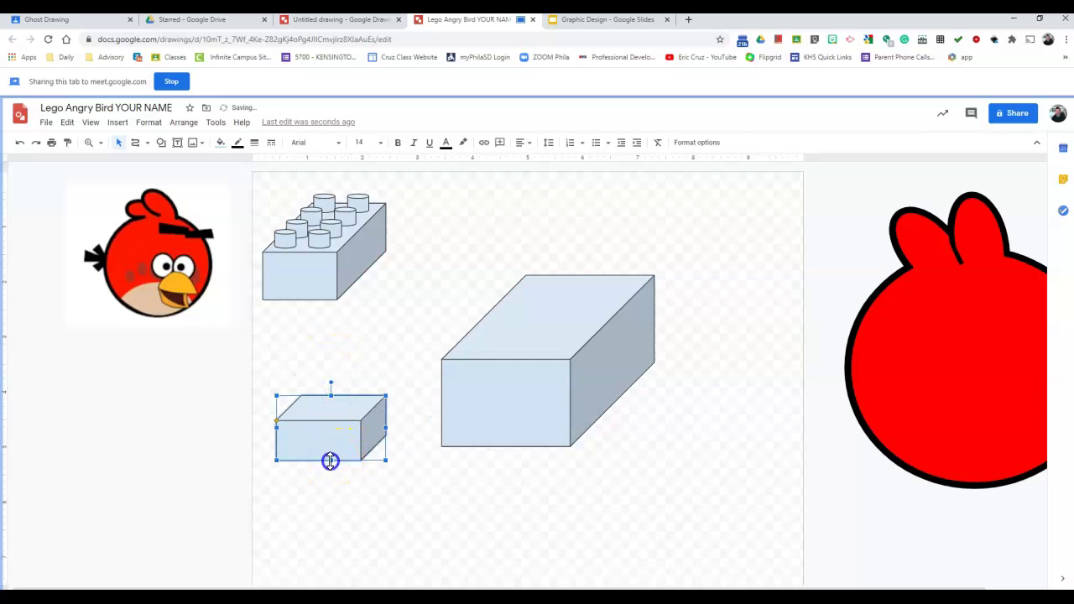
left_click_drag(331, 460, 331, 441)
left_click_drag(387, 418, 326, 419)
Delete the small extra brick and shift the large 3D box slightly left.
left_click(538, 362)
left_click_drag(504, 412, 592, 377)
left_click(295, 386)
left_click_drag(298, 419, 339, 368)
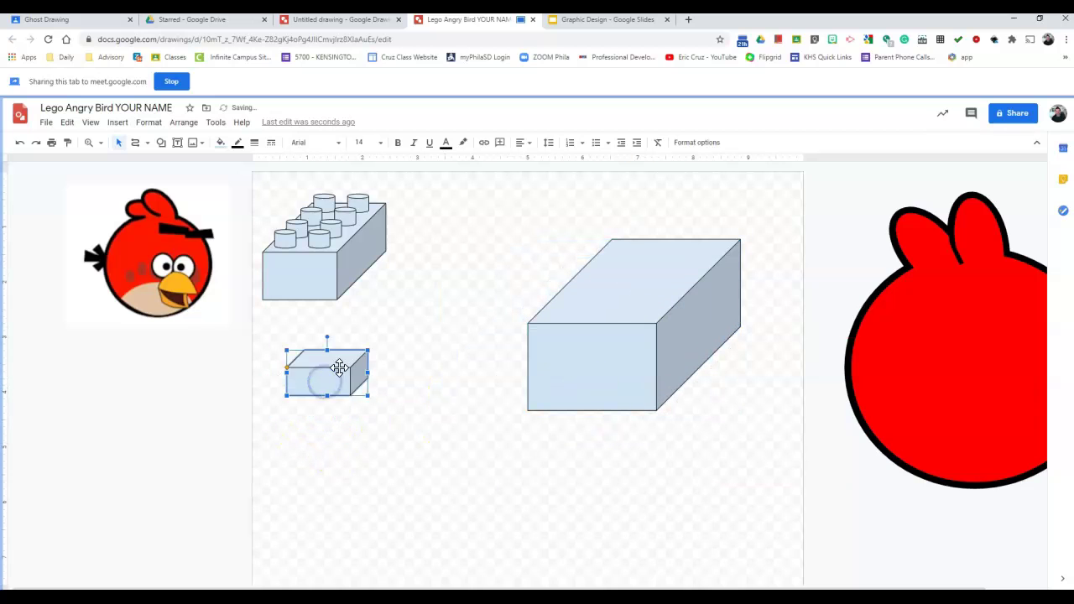
key("Delete")
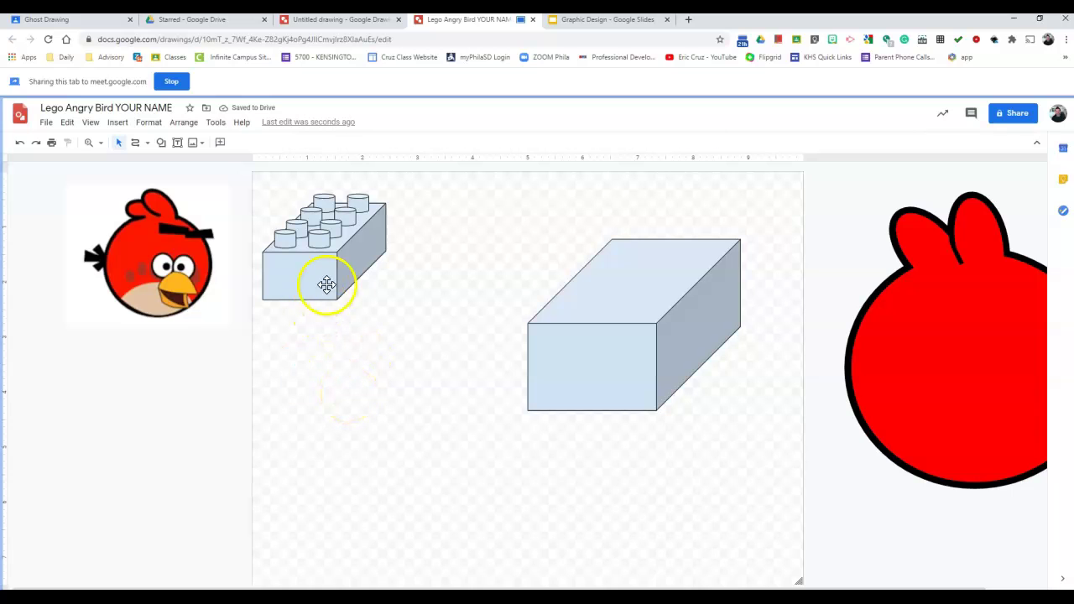
left_click_drag(542, 403, 574, 384)
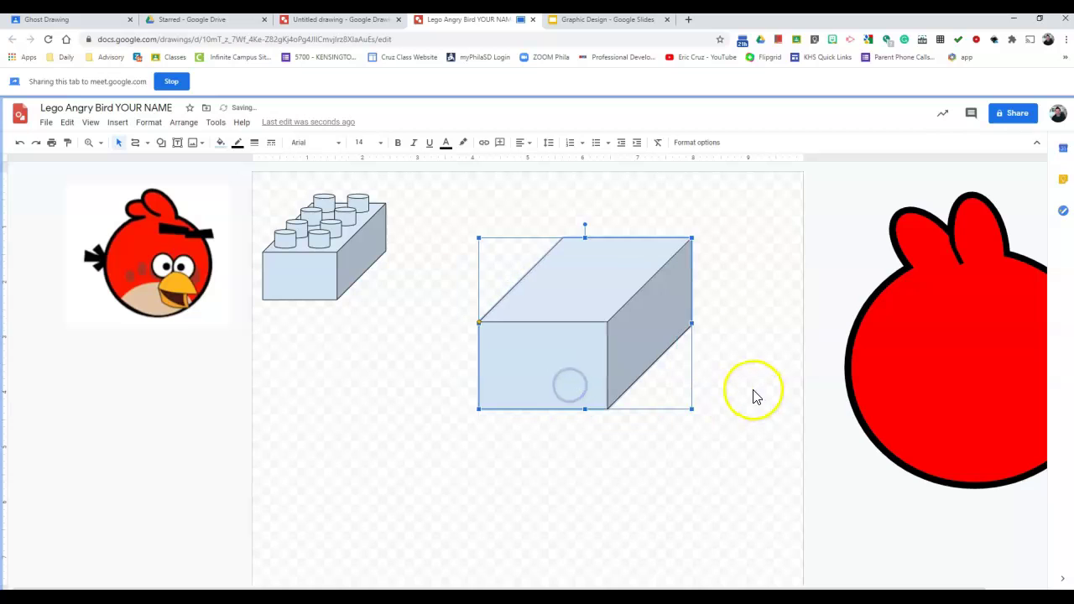
left_click(612, 320)
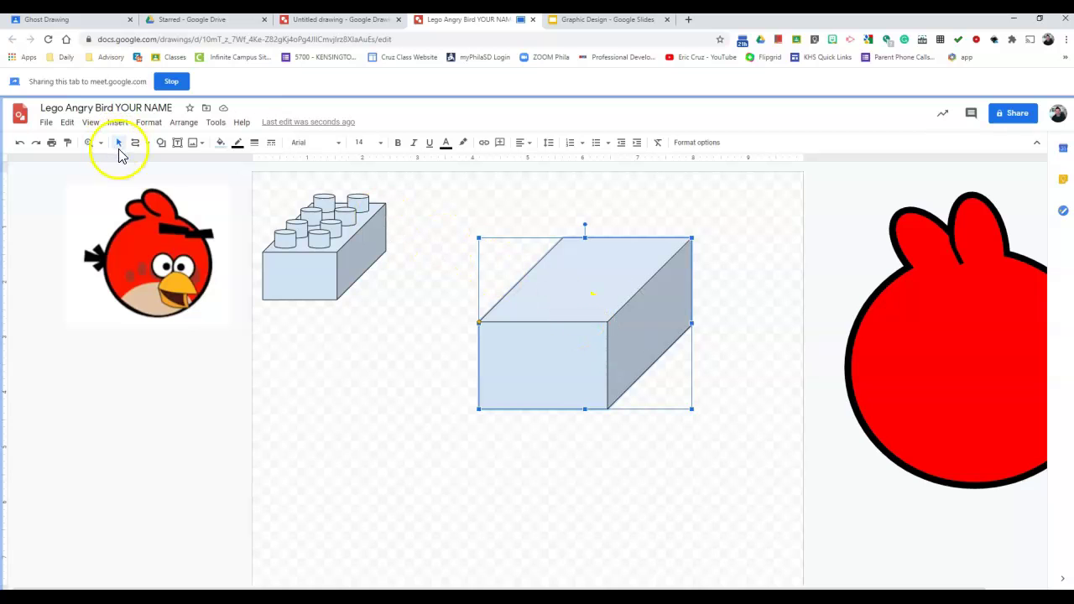
Change the large box's fill colour to blue.
left_click(220, 143)
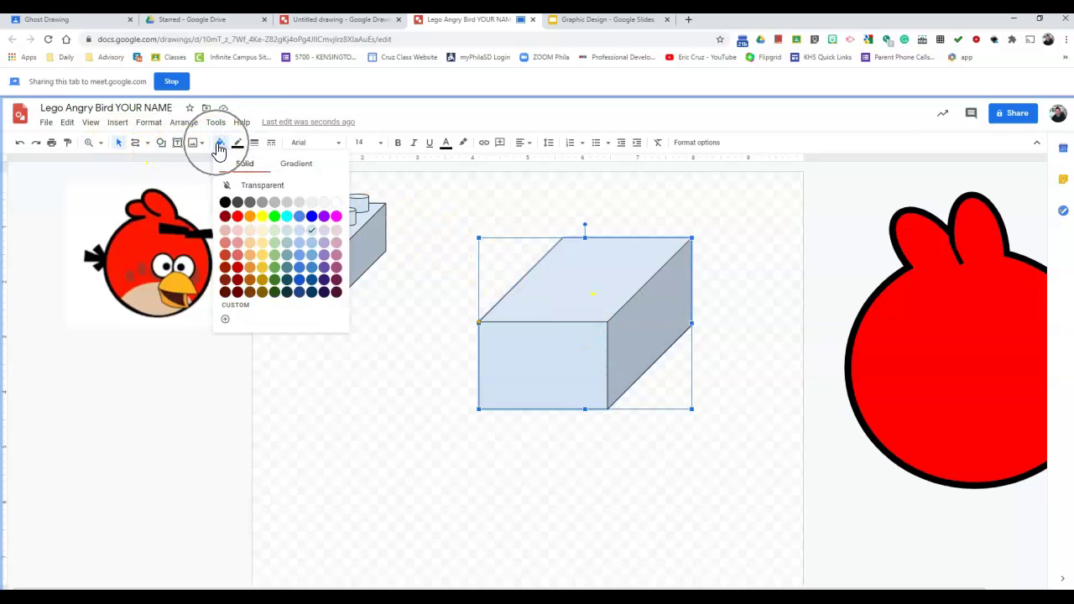
left_click(237, 217)
left_click(220, 144)
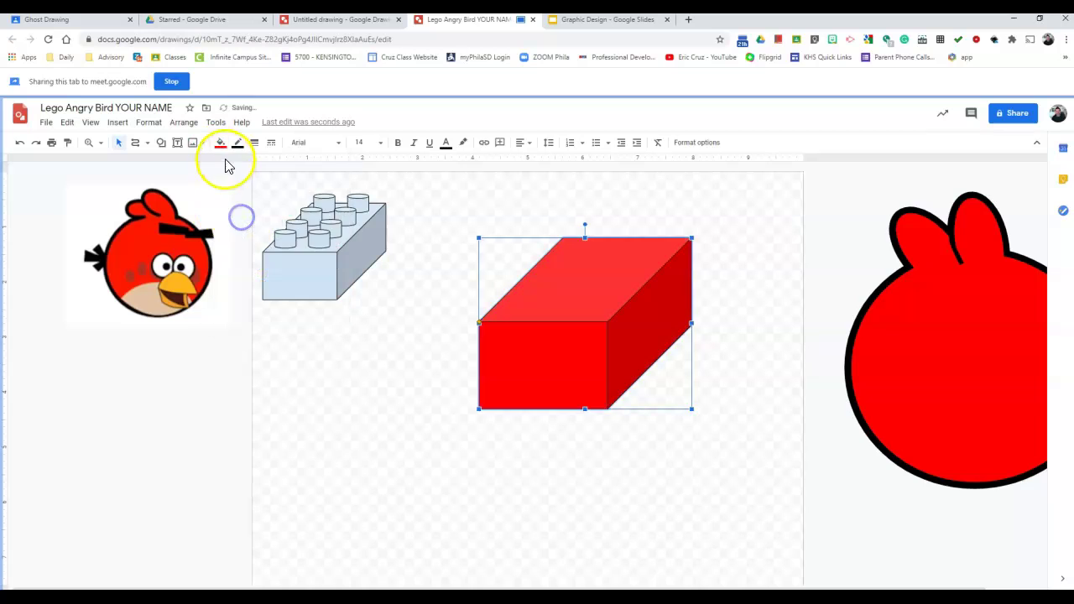
left_click(297, 218)
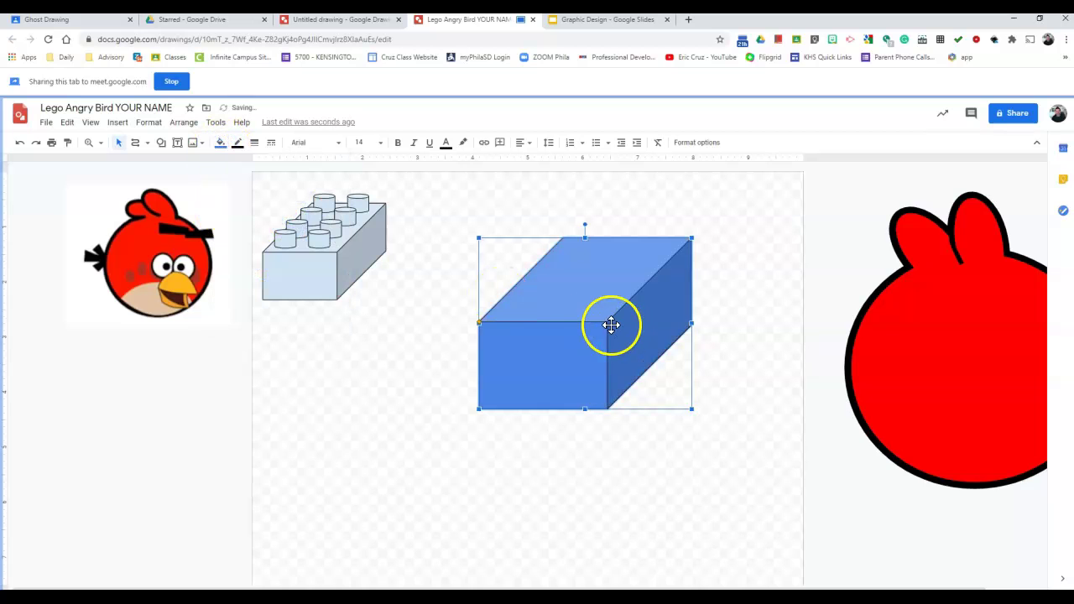
Nudge the blue box slightly lower and to the left.
left_click(727, 356)
left_click_drag(649, 347, 643, 361)
left_click(736, 365)
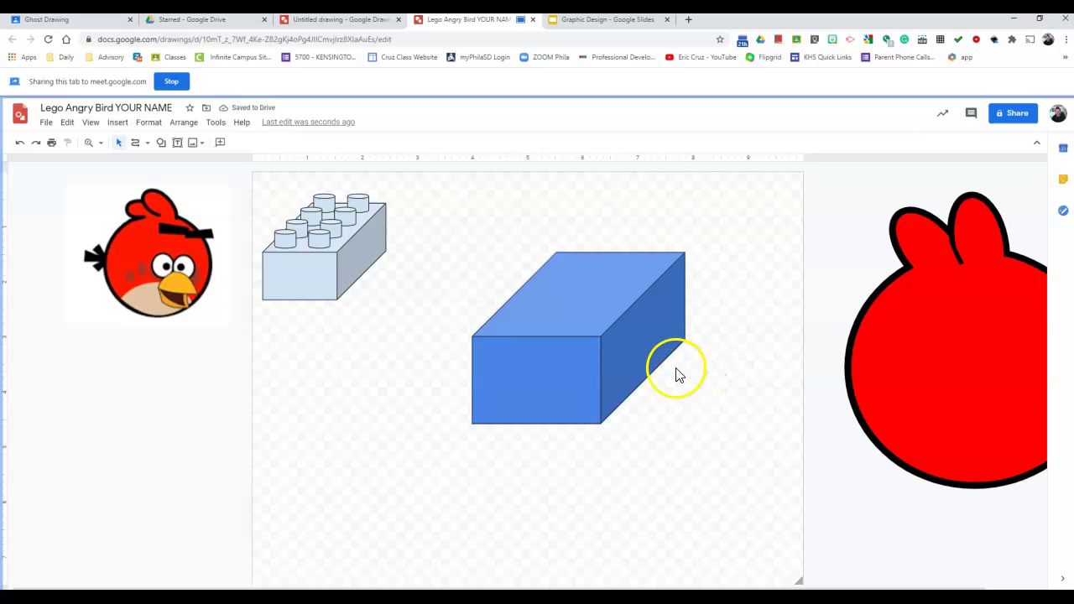
mouse_move(652, 355)
left_mouse_down()
mouse_move(668, 350)
mouse_move(641, 355)
left_mouse_up()
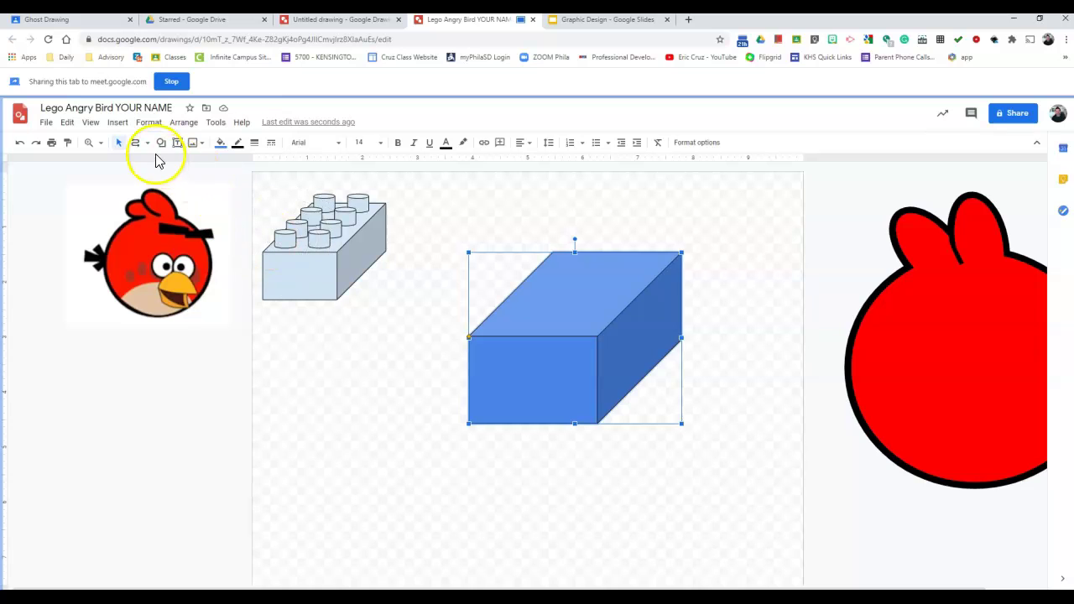
Draw a Can cylinder shape just above the blue box.
left_click(160, 144)
mouse_move(189, 163)
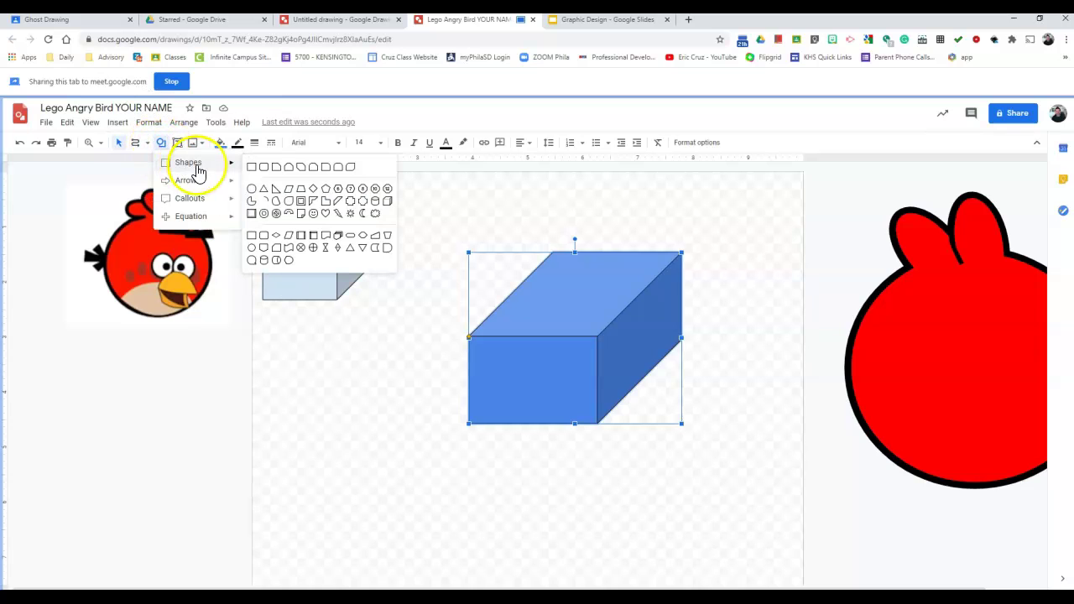
left_click(375, 211)
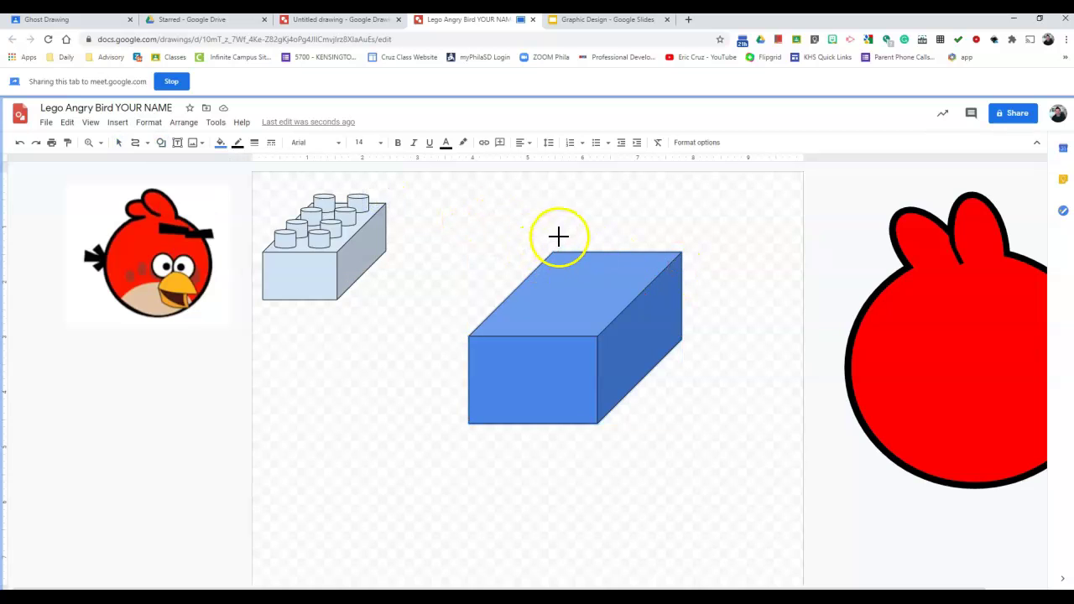
left_click_drag(555, 215, 554, 215)
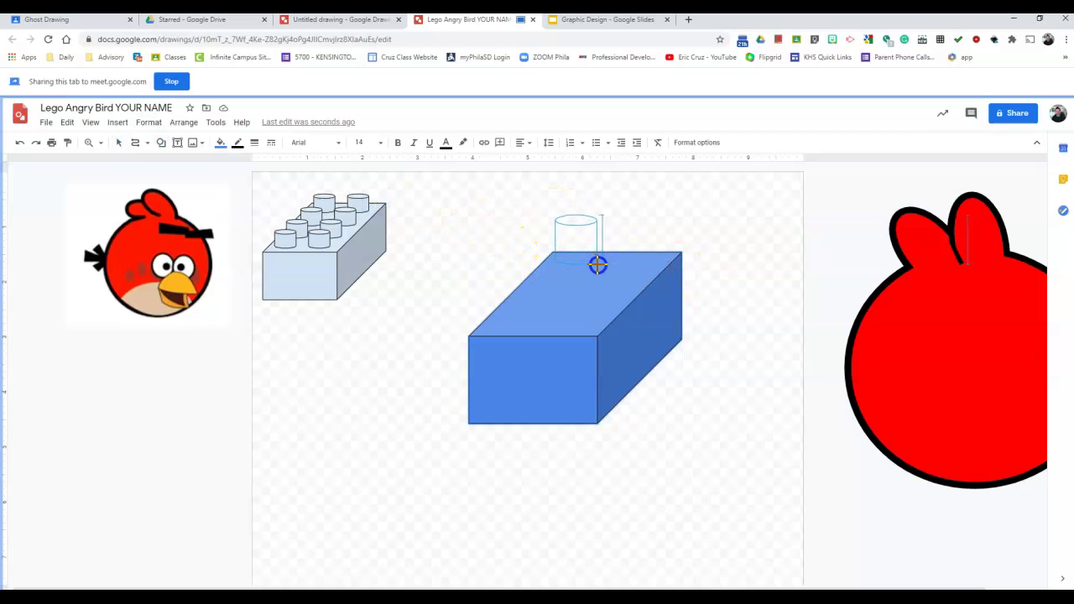
left_click_drag(598, 264, 598, 264)
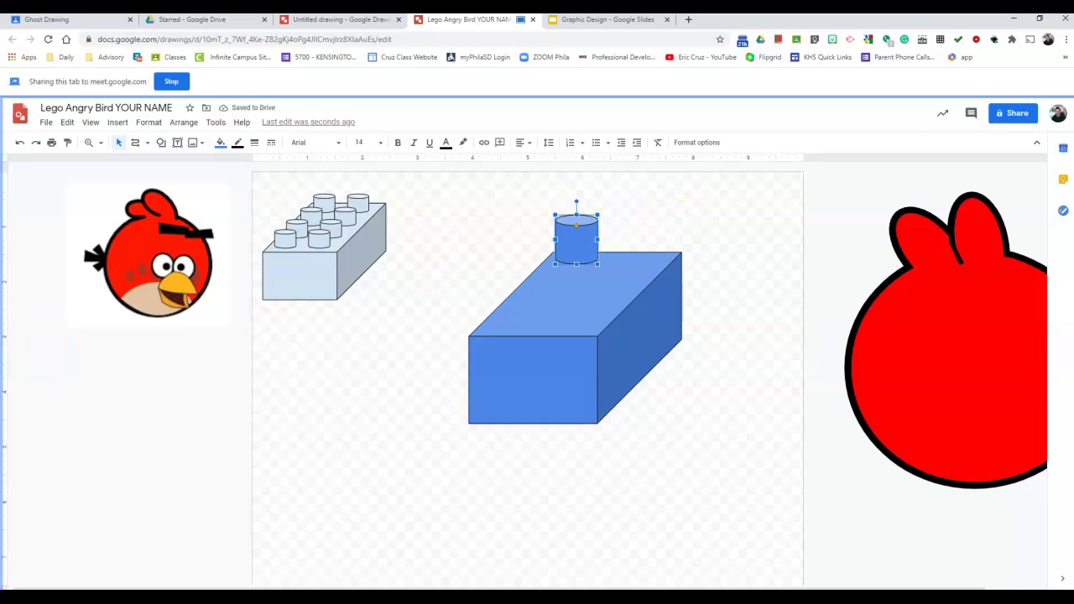
Shorten the cylinder and set it on the box's top face as a stud.
left_click(577, 240)
key("ctrl+z")
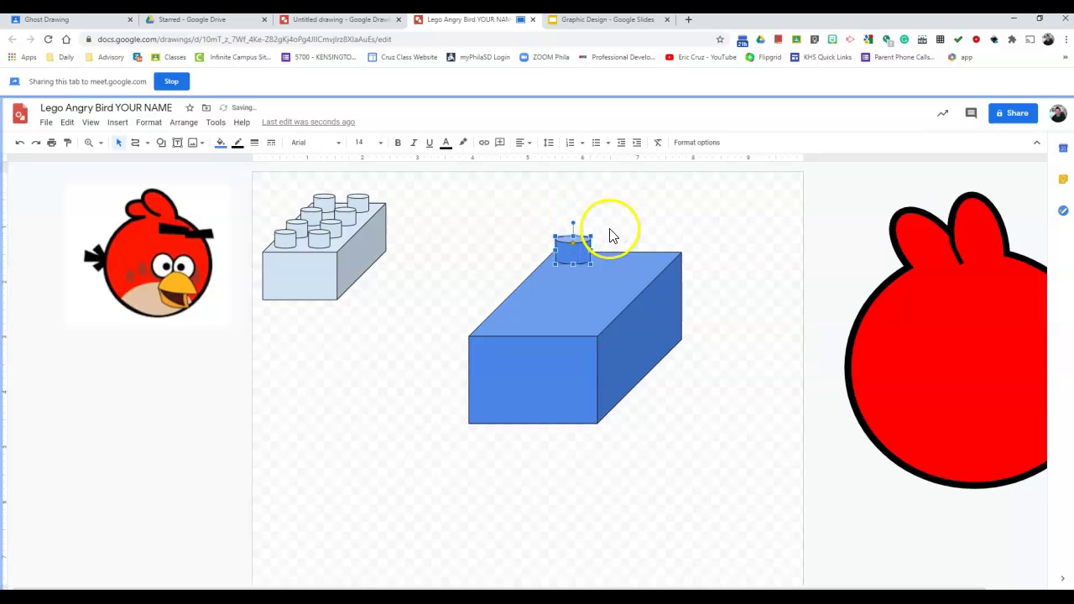
left_click_drag(586, 250, 579, 258)
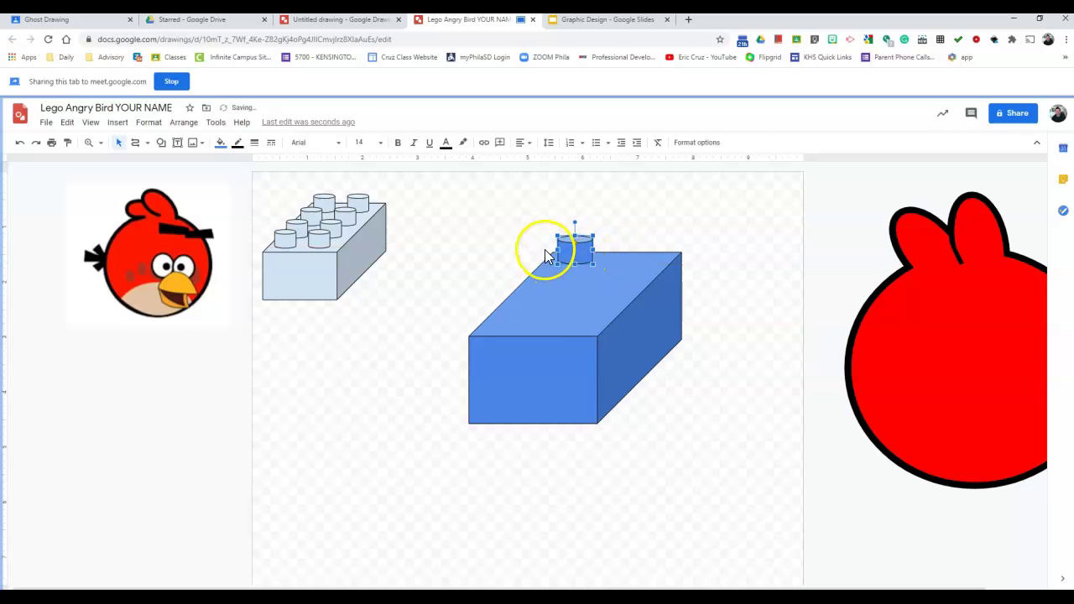
left_click(644, 207)
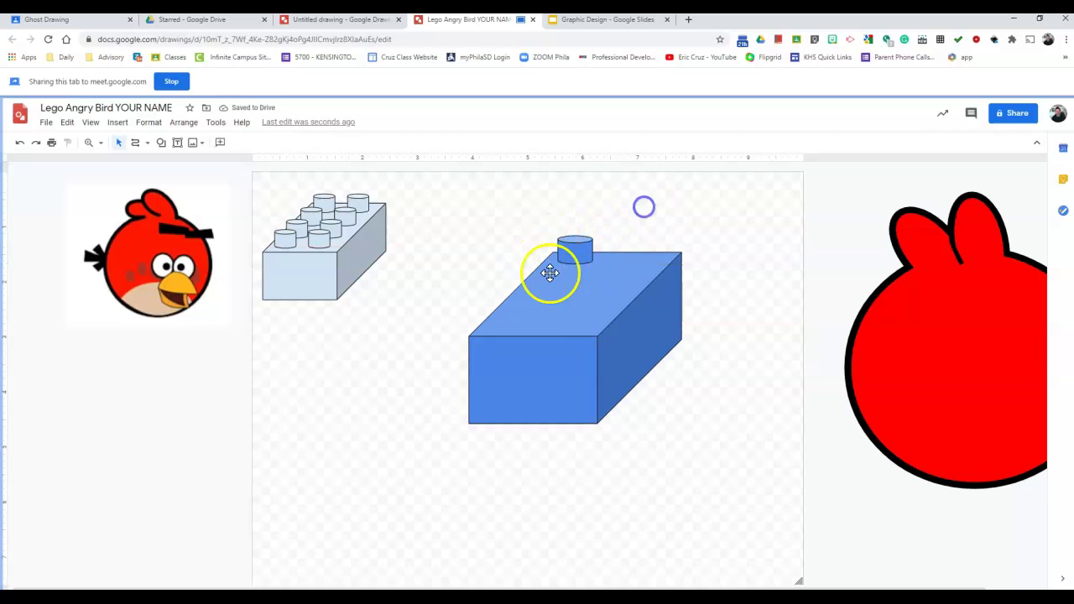
left_click(587, 247)
left_click(647, 228)
left_click(590, 254)
left_click(644, 231)
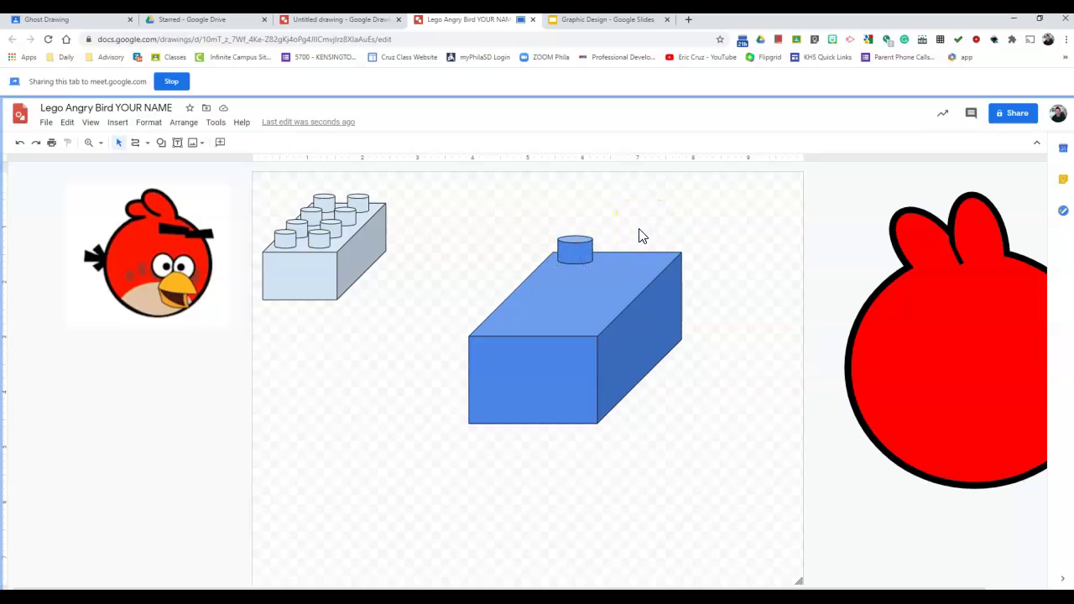
Duplicate the stud with Ctrl+D and place the copy beside the first on the box top.
left_click(647, 222)
left_click(68, 124)
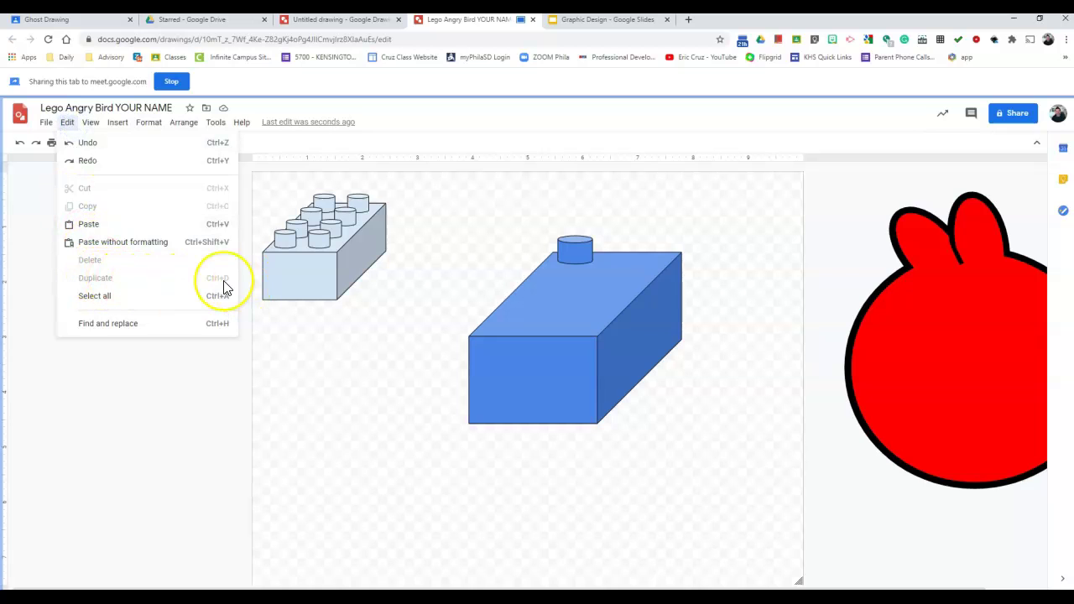
left_click(576, 256)
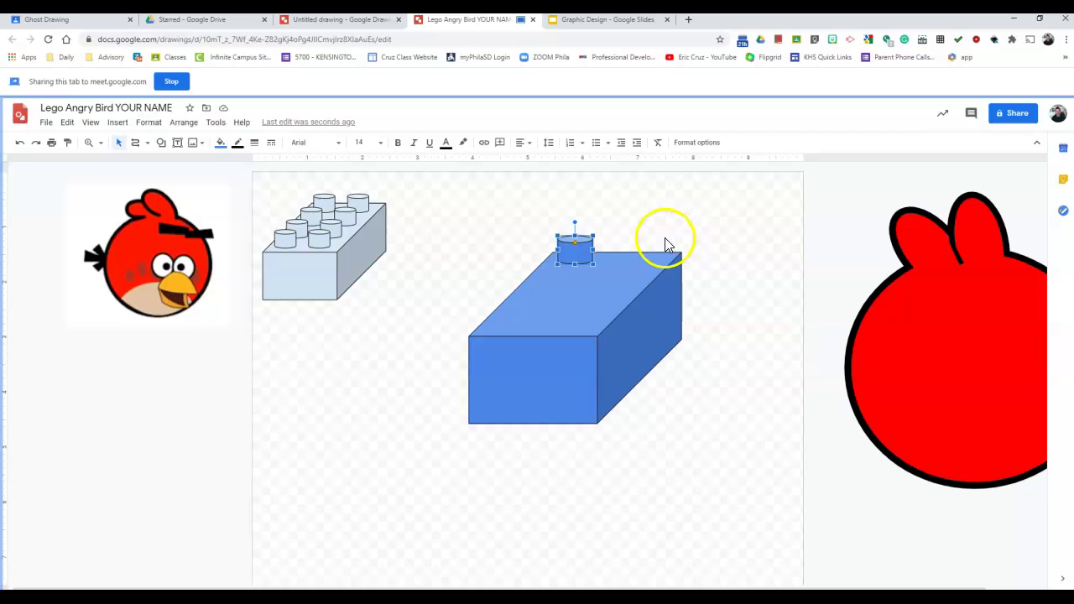
key("ctrl+d")
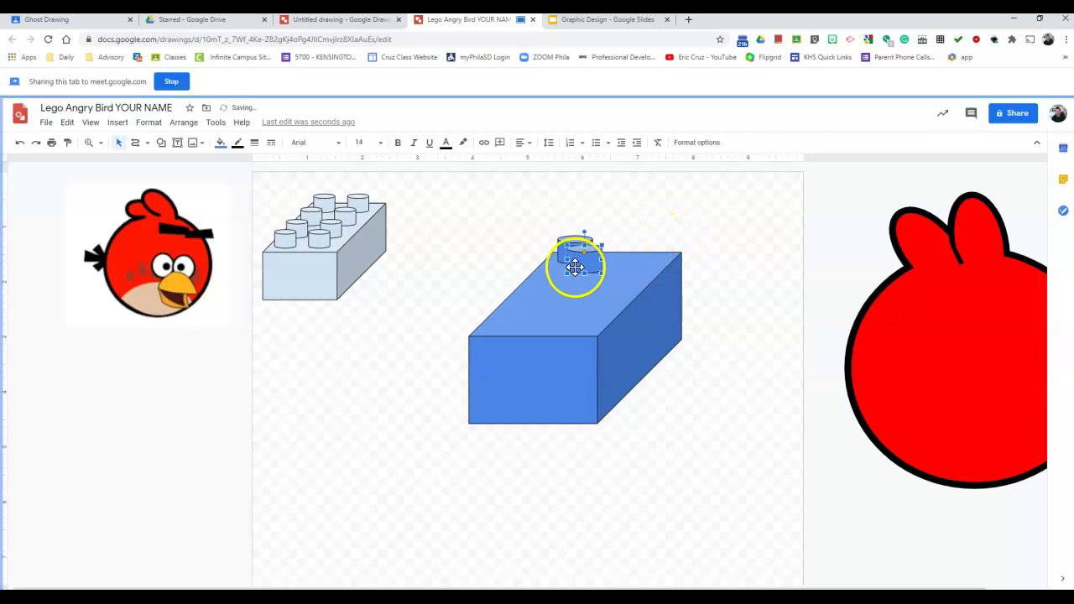
mouse_move(589, 261)
left_mouse_down()
mouse_move(556, 233)
mouse_move(580, 259)
mouse_move(635, 252)
mouse_move(563, 260)
mouse_move(641, 252)
mouse_move(585, 256)
left_mouse_up()
left_click(651, 226)
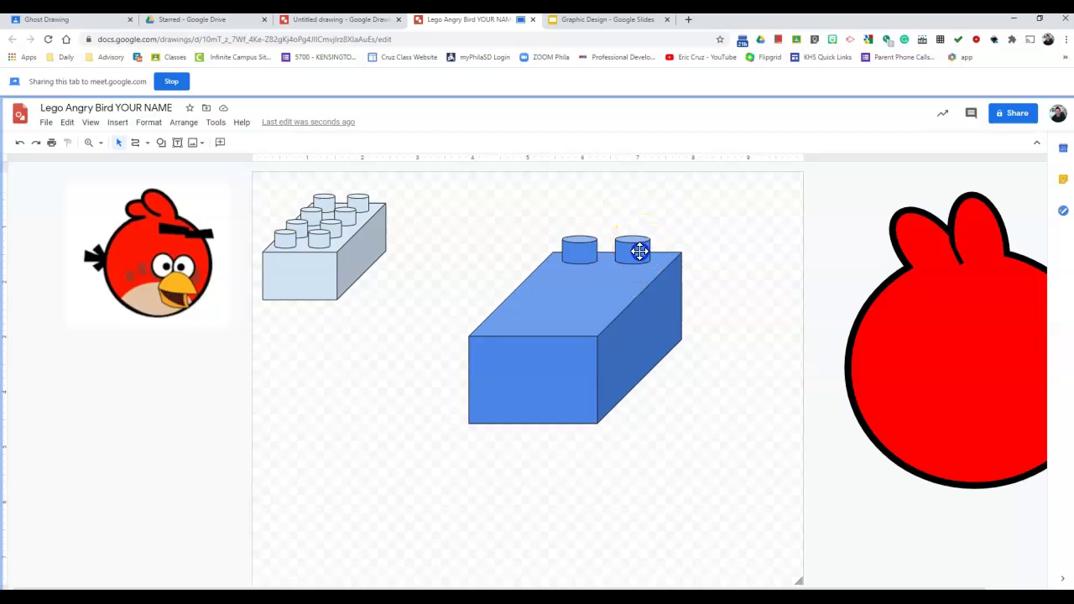
left_click(635, 246)
Select both cylinder studs and group them with Arrange > Group.
left_click(686, 199)
left_click(681, 218)
left_click_drag(559, 222, 653, 265)
left_click(667, 232)
left_click_drag(558, 232, 644, 262)
left_click(700, 220)
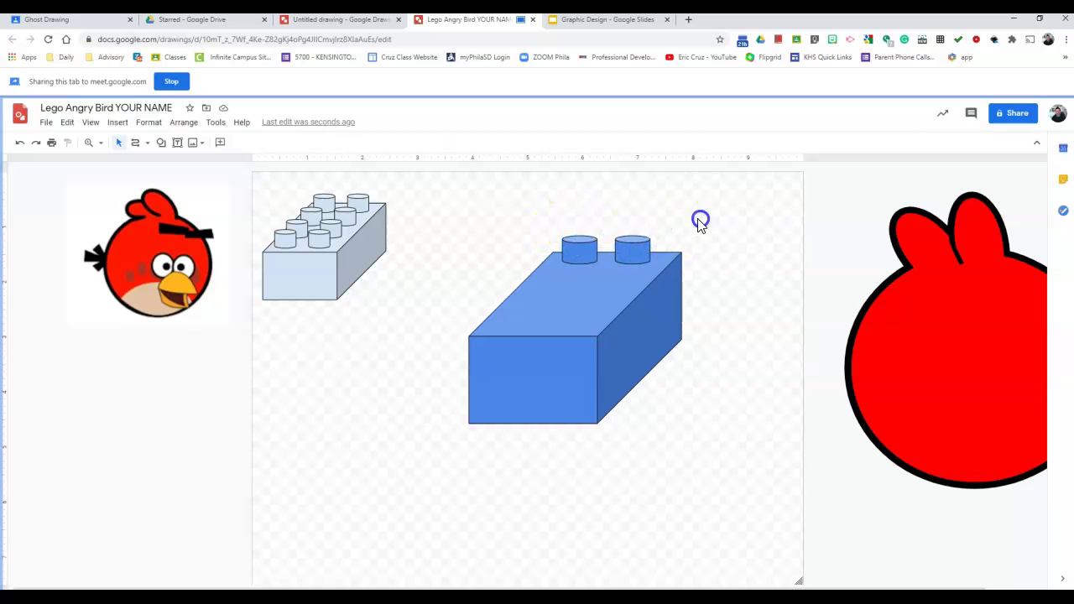
left_click(641, 241)
left_click(588, 246, "shift")
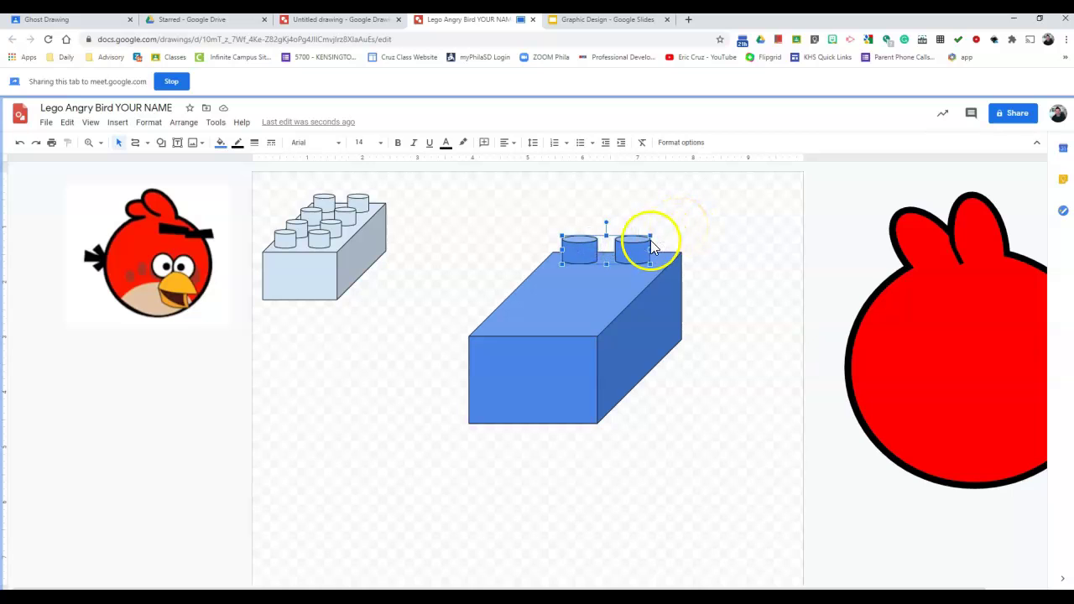
right_click(632, 244)
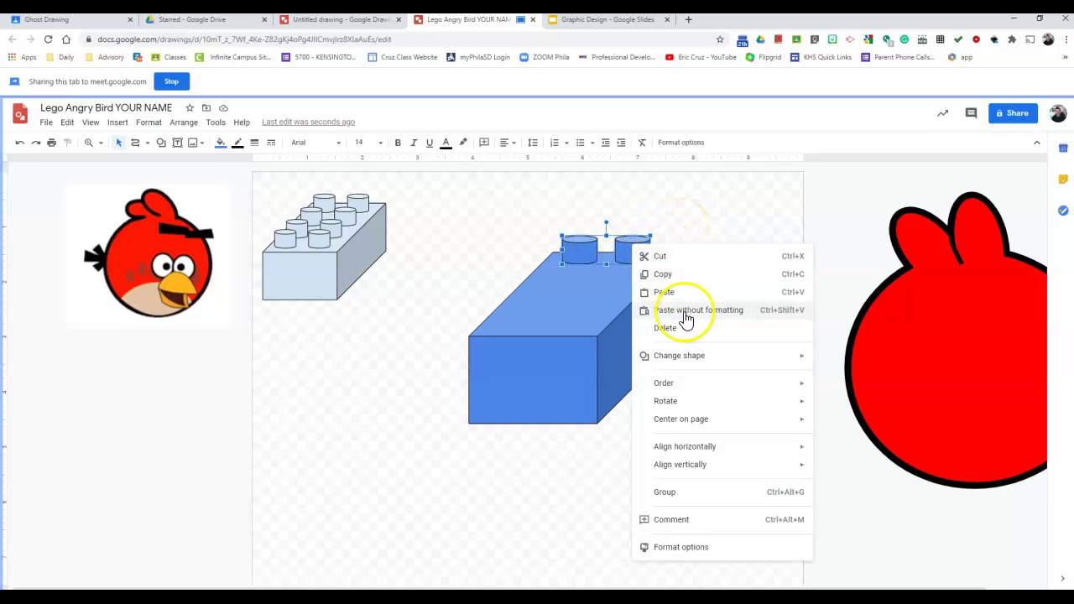
left_click(675, 497)
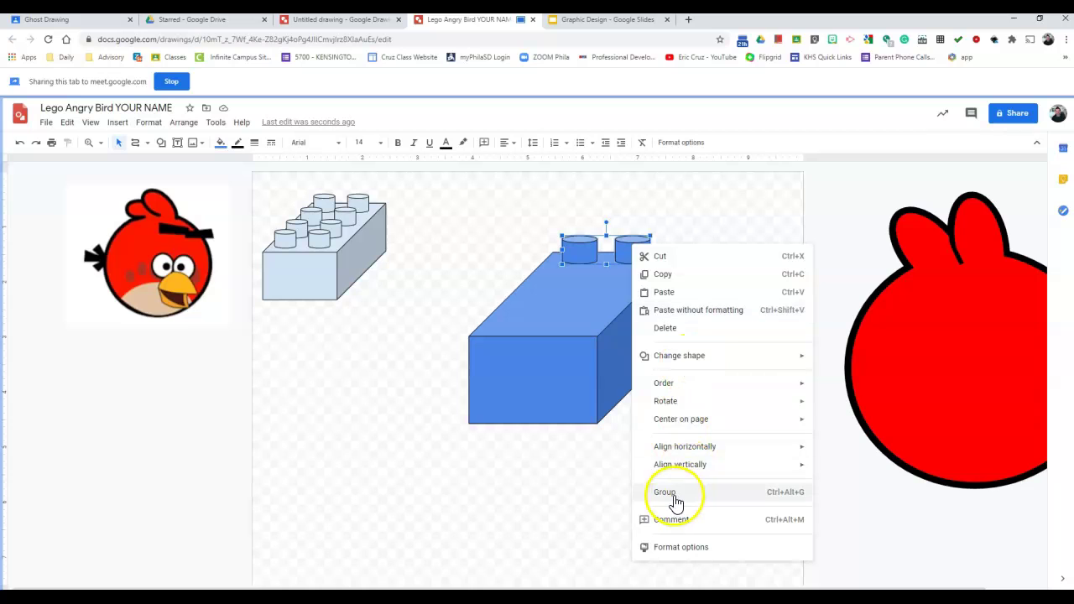
left_click(183, 123)
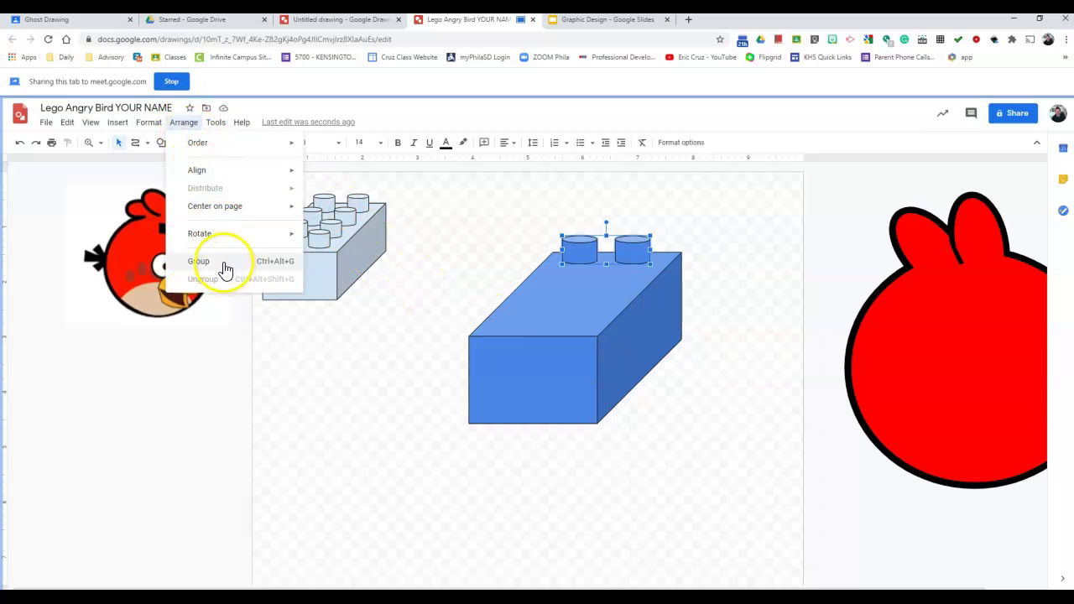
left_click(225, 265)
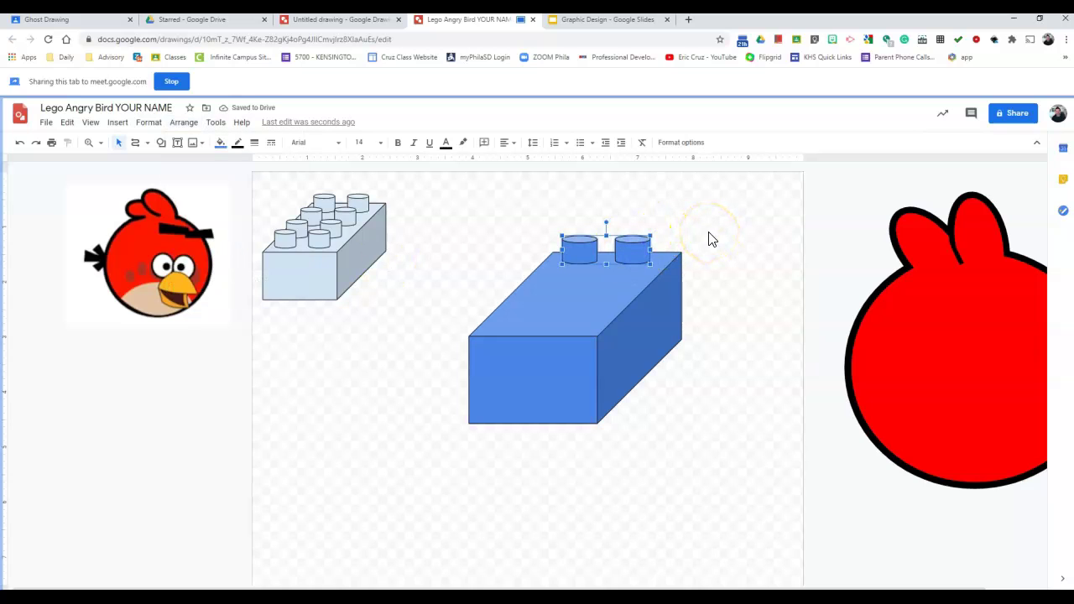
Duplicate the stud pair twice and place the copies down the brick top for eight studs.
key("ctrl+d")
left_click_drag(667, 257, 566, 314)
key("ctrl+d")
left_click(719, 212)
Make the blue brick slightly narrower and shorter using its side and bottom handles.
left_click(677, 329)
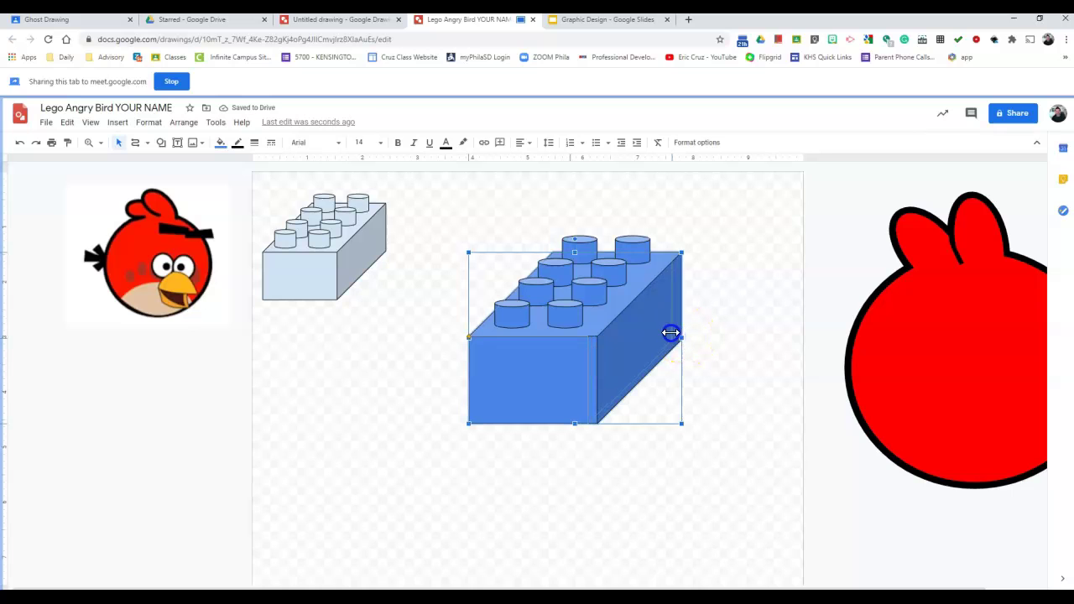
left_click_drag(670, 333, 672, 333)
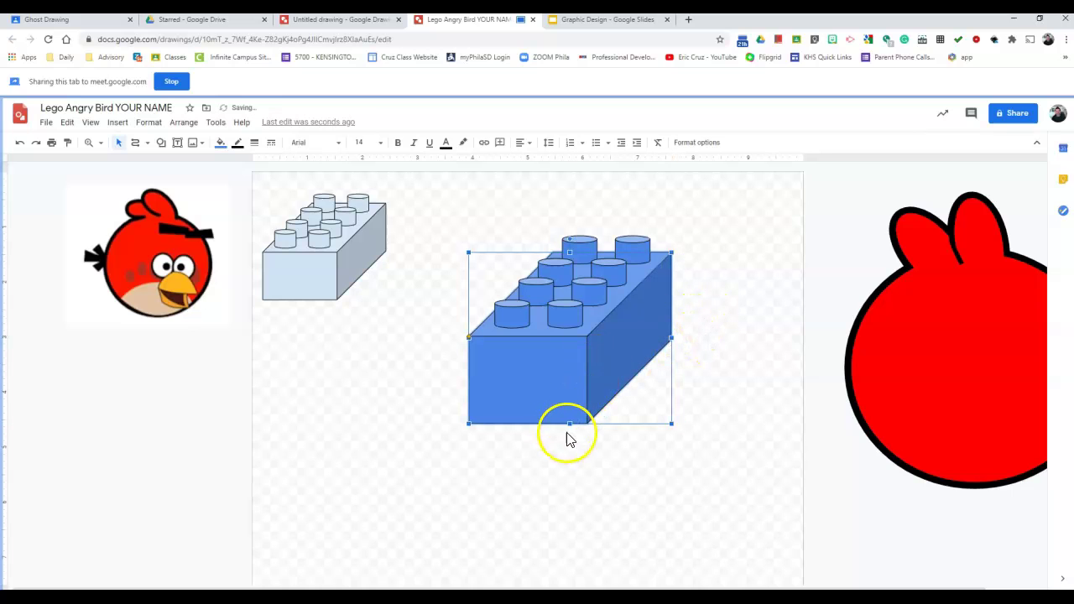
left_click_drag(570, 424, 576, 405)
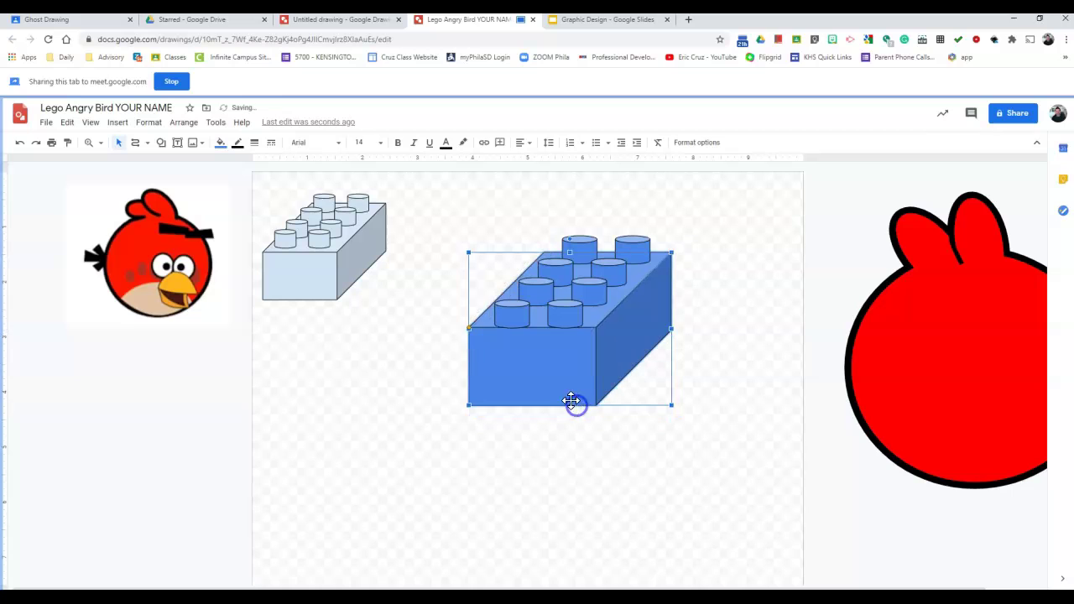
left_click(470, 337)
left_click_drag(471, 333, 470, 333)
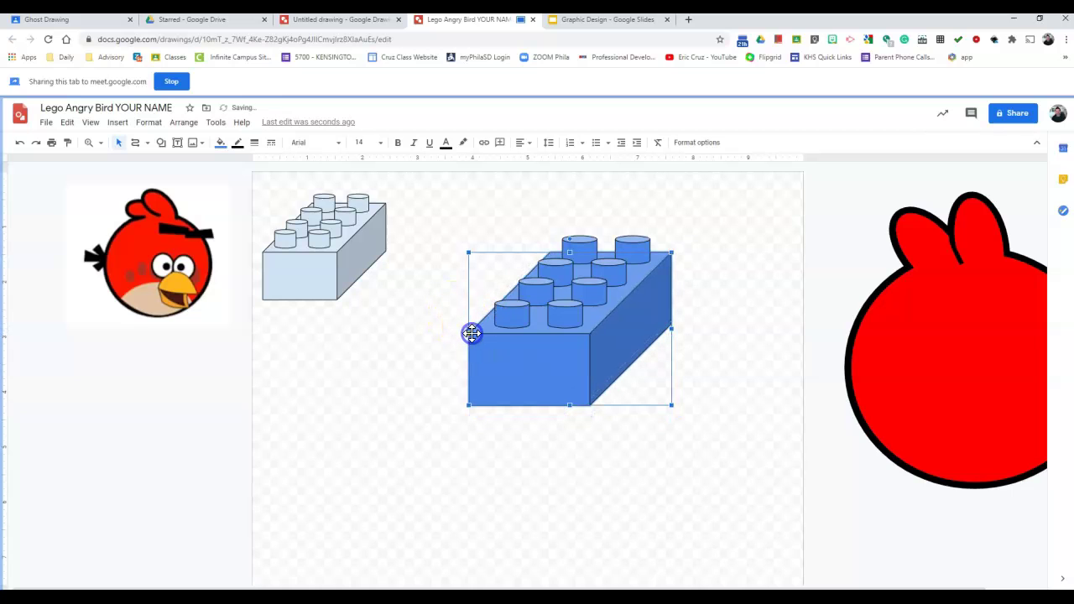
left_click(710, 317)
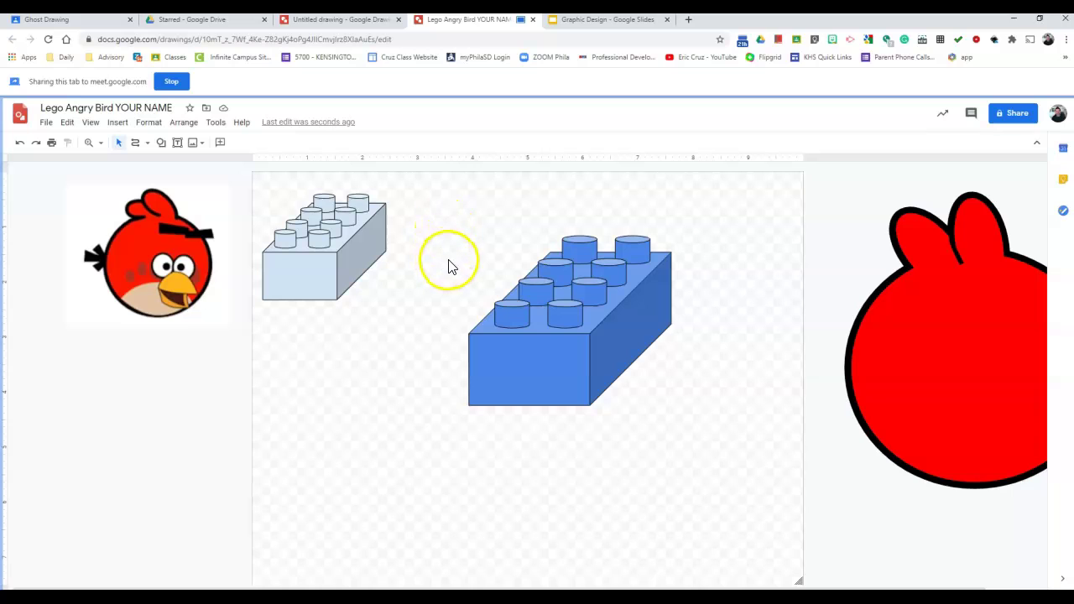
Group the brick with all its studs and move it below the light reference brick.
left_click_drag(456, 215, 712, 449)
left_click(713, 419)
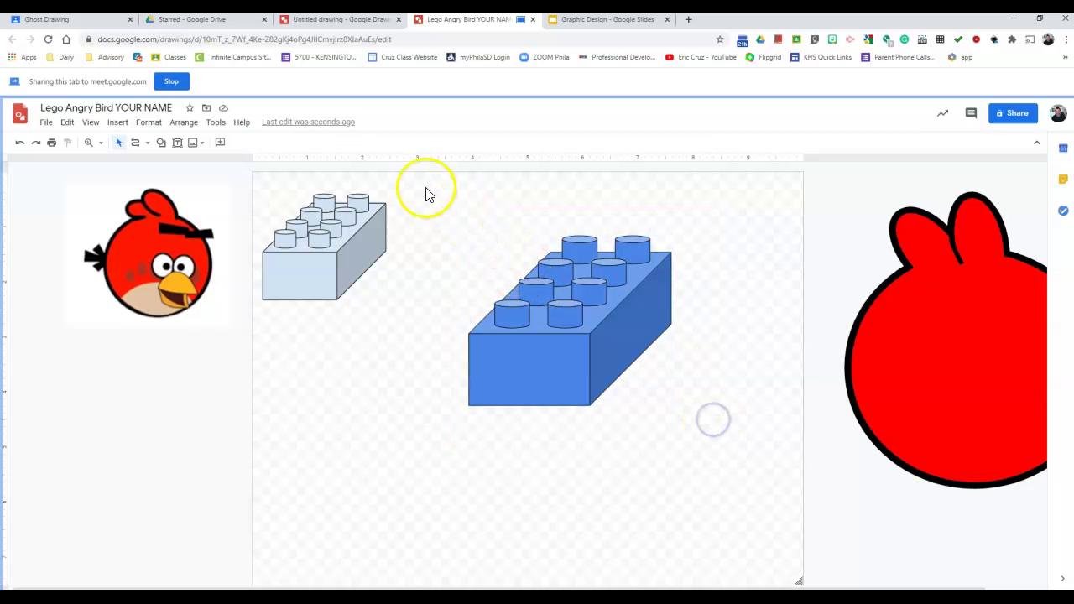
left_click_drag(426, 194, 705, 457)
left_click(180, 125)
left_click(214, 267)
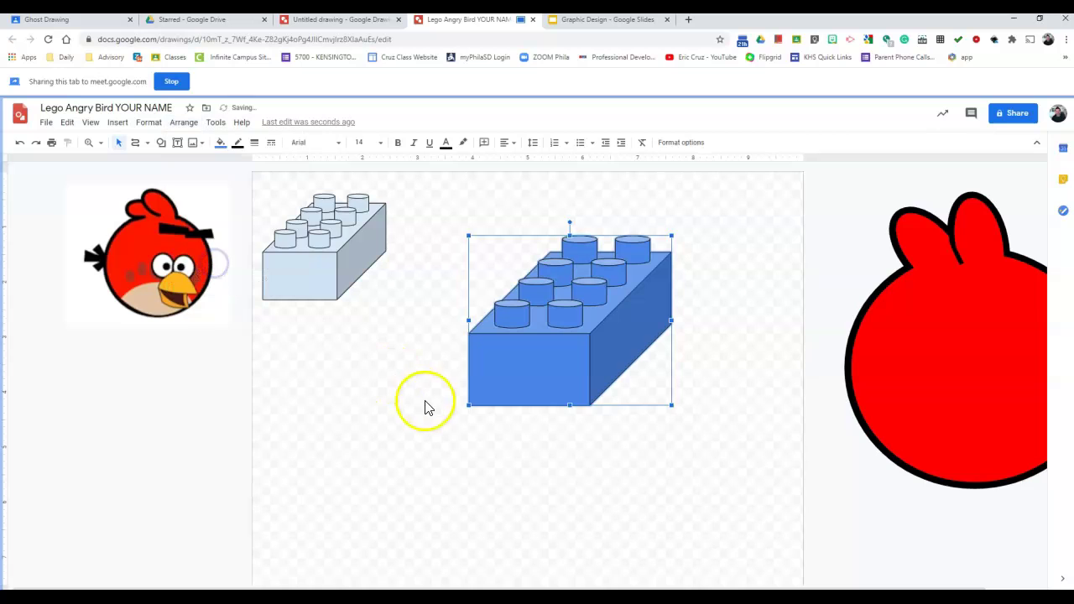
left_click_drag(645, 331, 501, 428)
Resize the brick, fill it red, and give it a 3px outline.
left_click_drag(531, 329, 559, 307)
left_click_drag(523, 384, 472, 383)
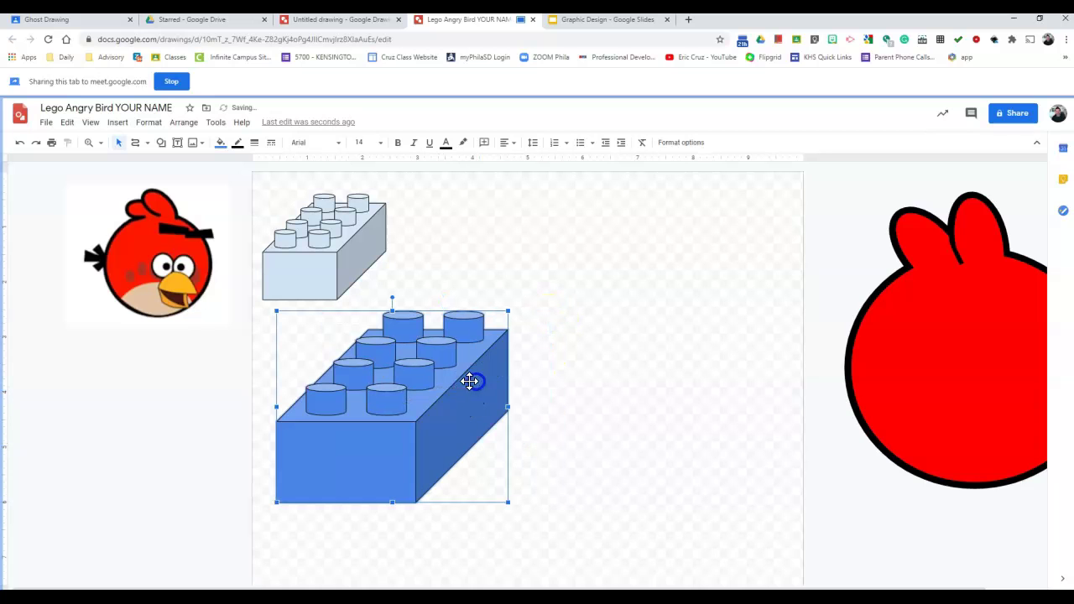
left_click(222, 143)
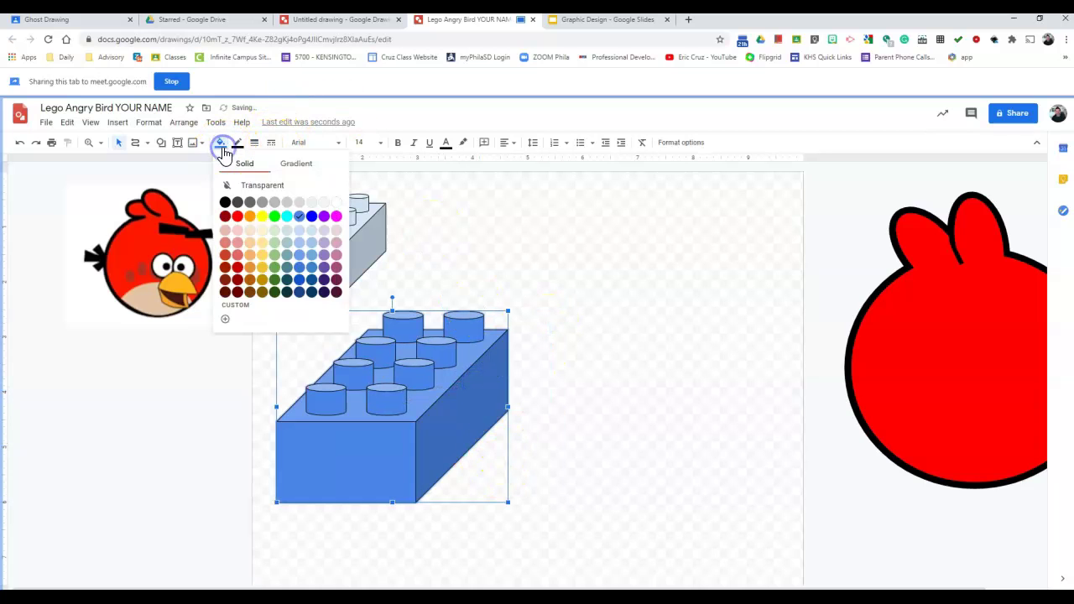
left_click(238, 220)
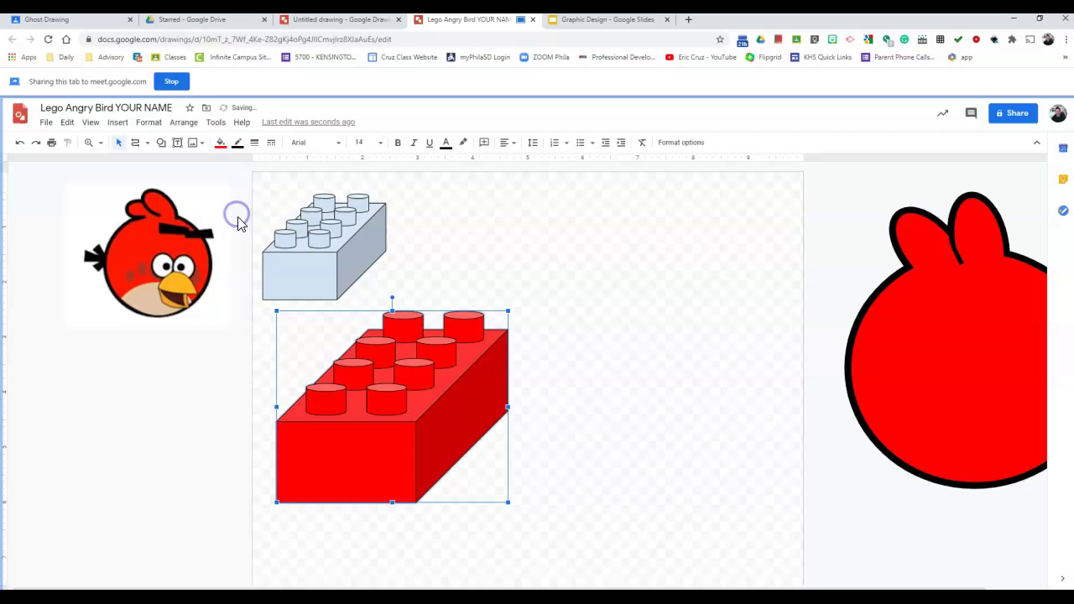
left_click(222, 144)
left_click(311, 218)
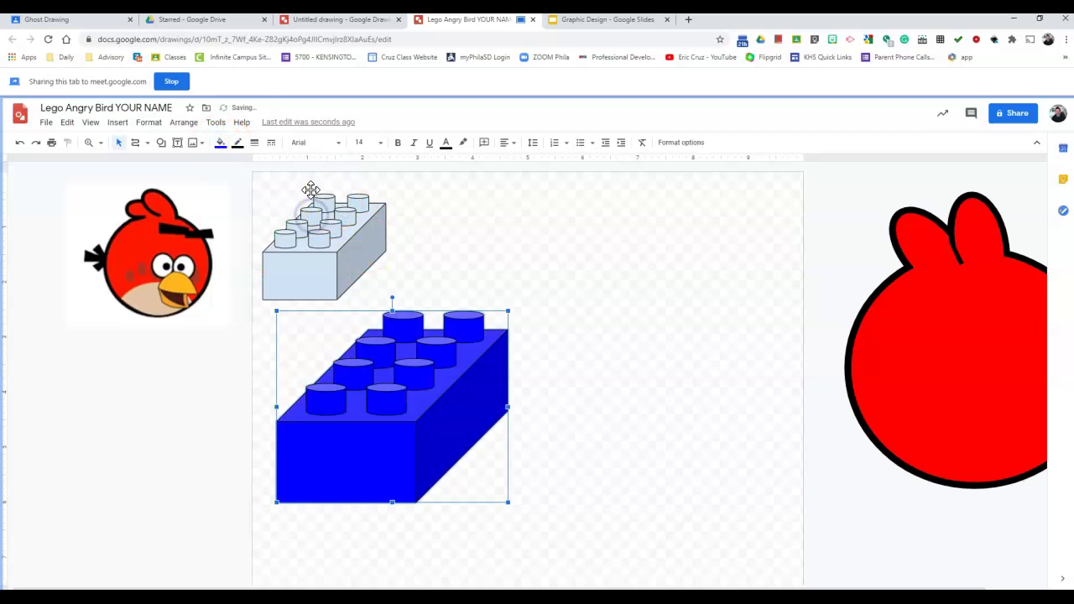
left_click(221, 143)
left_click(241, 214)
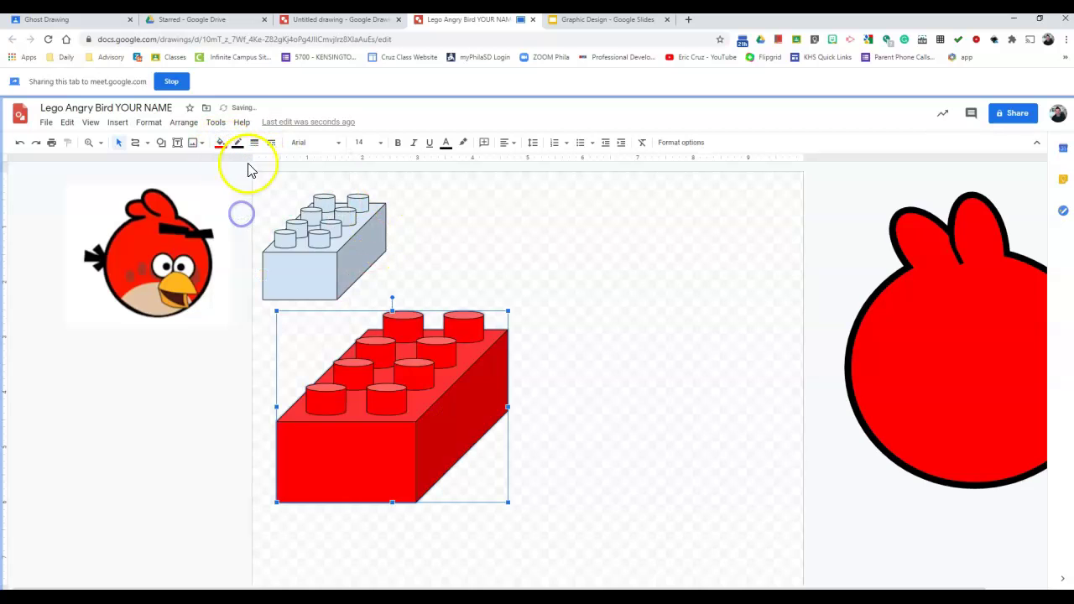
left_click(254, 143)
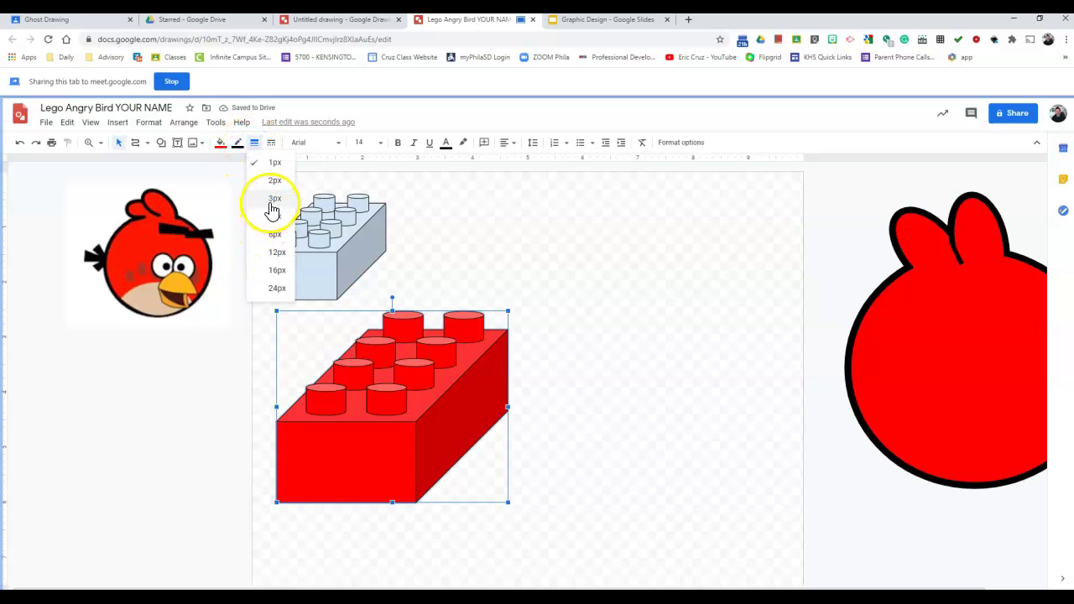
left_click(272, 208)
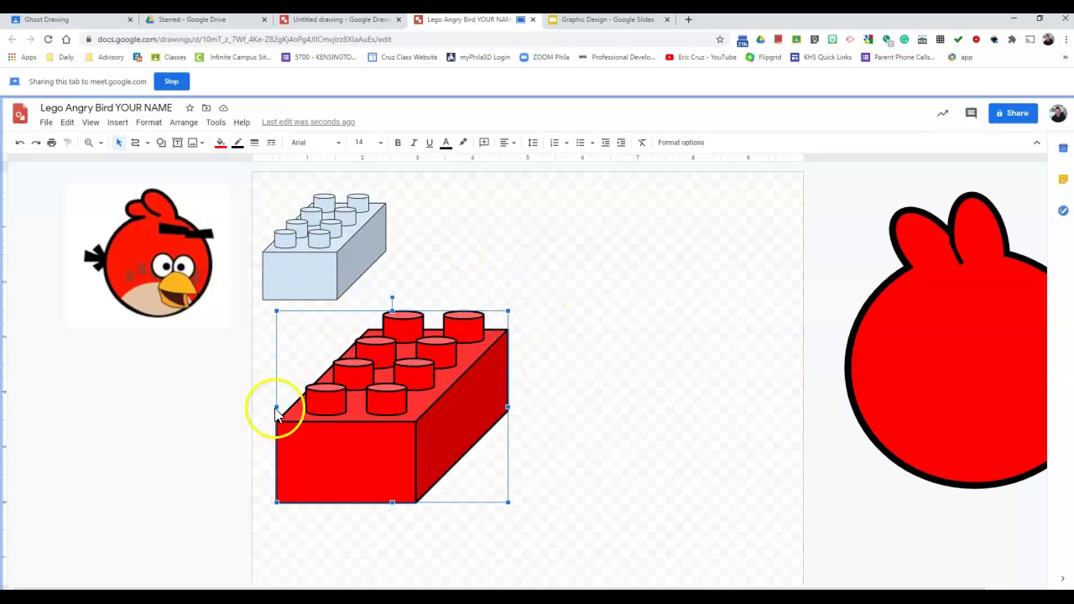
Shrink the red brick to the page's top-left and move the grey brick below the bird picture.
left_click_drag(507, 311, 468, 347)
left_click_drag(433, 402, 506, 243)
left_click_drag(311, 263, 168, 432)
left_click_drag(479, 278, 348, 271)
left_click(508, 293)
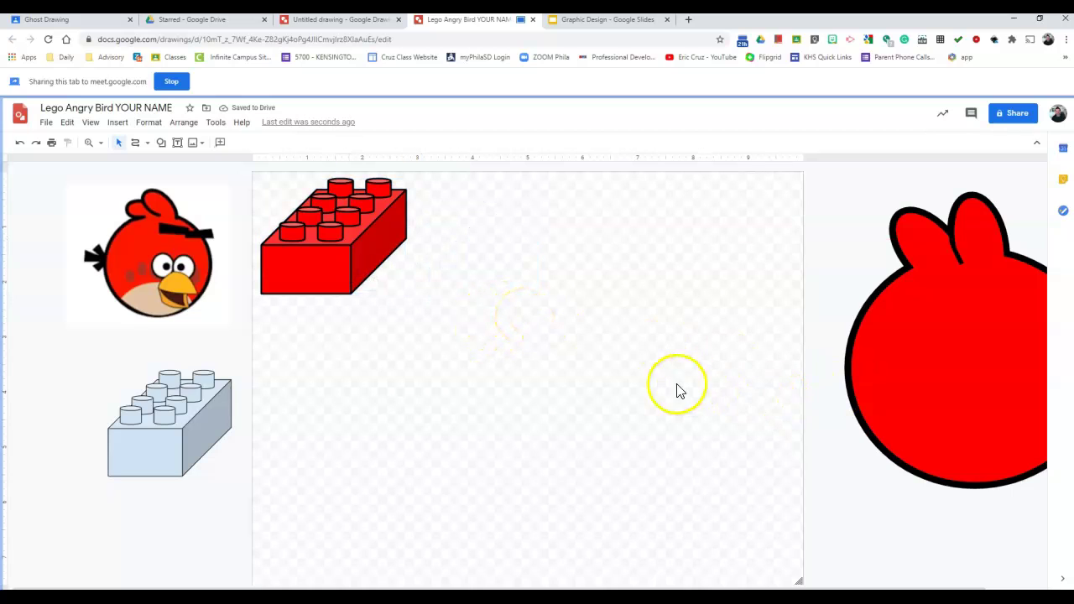
Nudge the red brick up-left into the corner and shift the bird picture slightly left.
left_click(335, 273)
left_click_drag(332, 268, 327, 263)
left_click(426, 291)
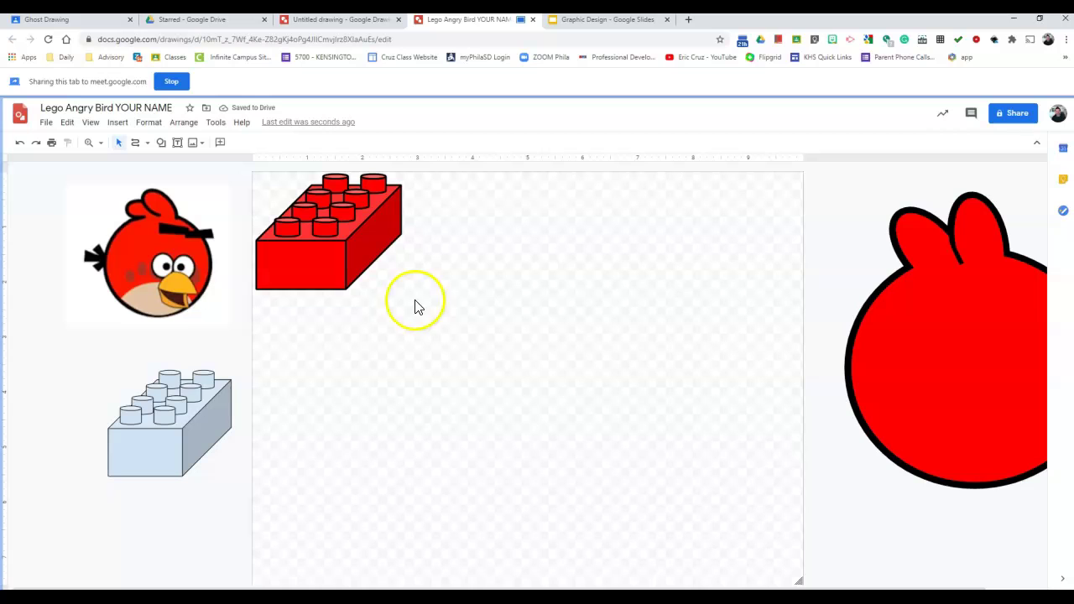
left_click_drag(165, 270, 155, 277)
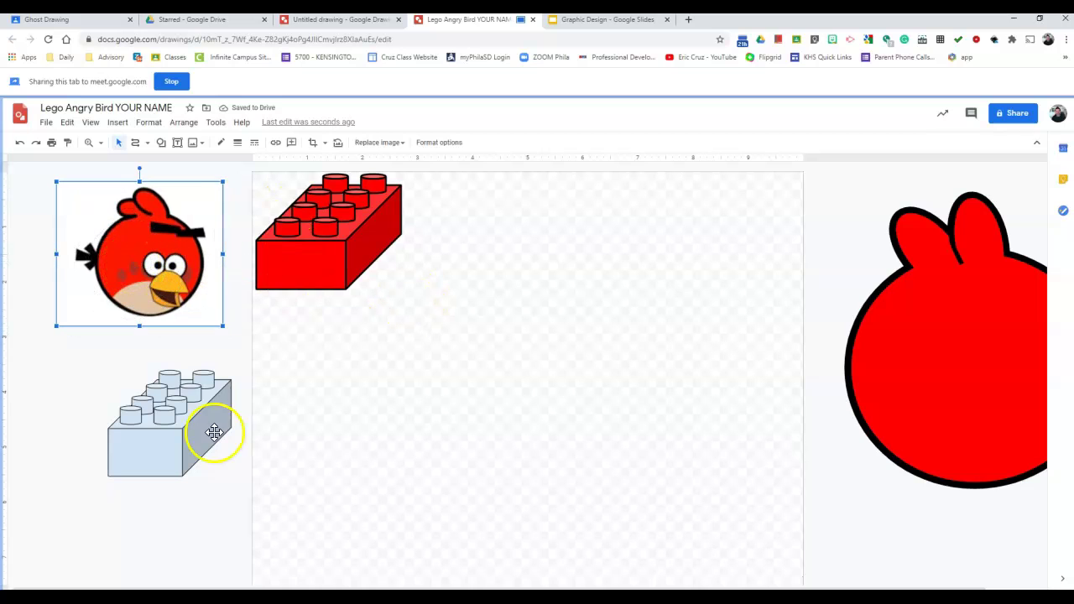
left_click(315, 472)
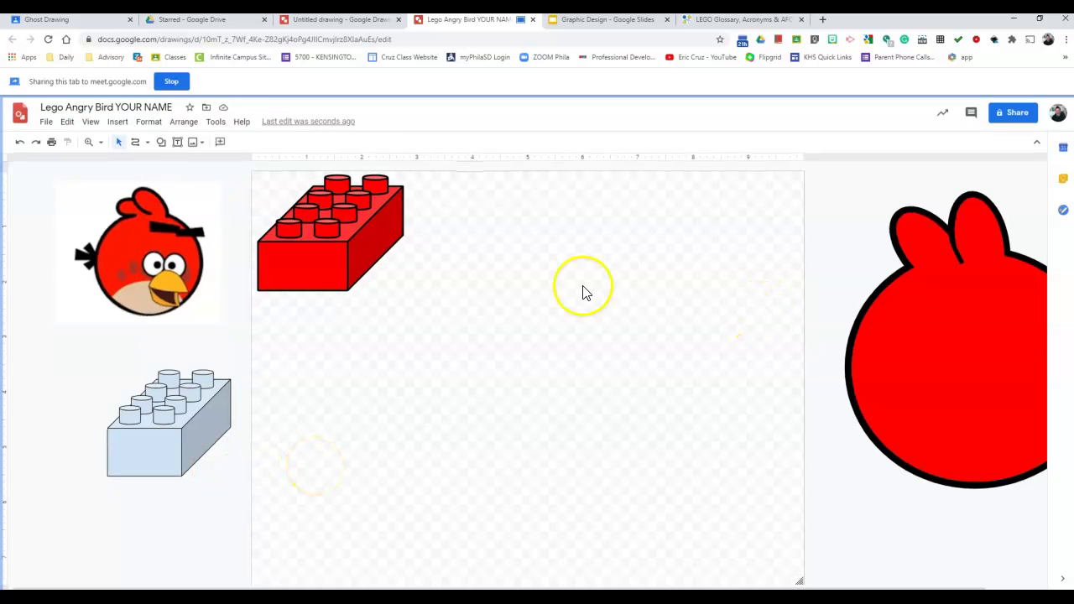
Nudge the bird picture down-left, then draw a large oval circle and widen it slightly.
left_click_drag(178, 237, 162, 278)
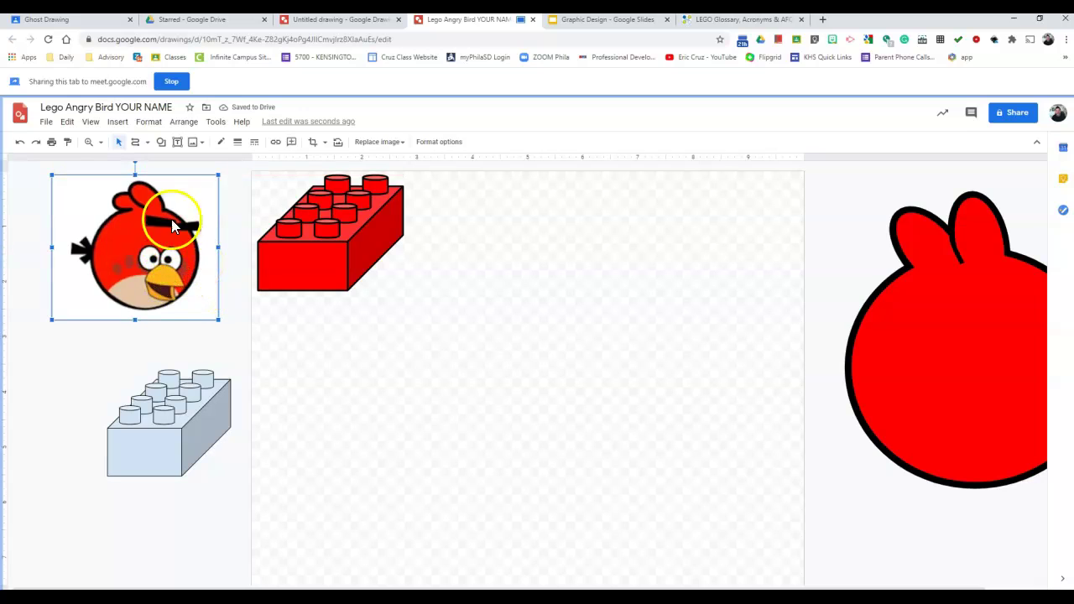
left_click(161, 142)
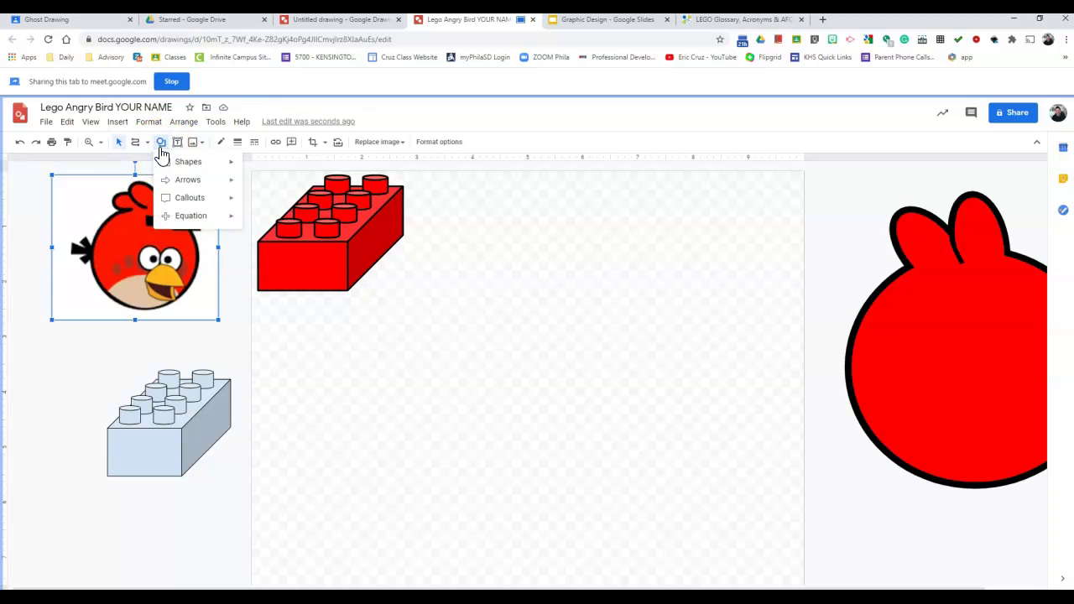
mouse_move(185, 165)
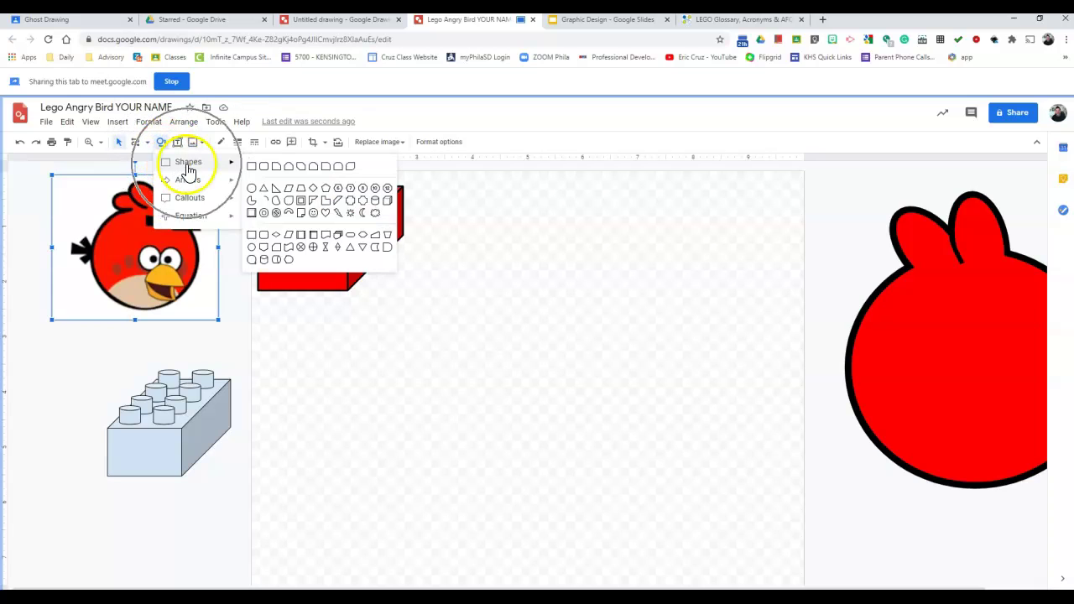
left_click(254, 193)
left_click_drag(465, 287, 663, 456)
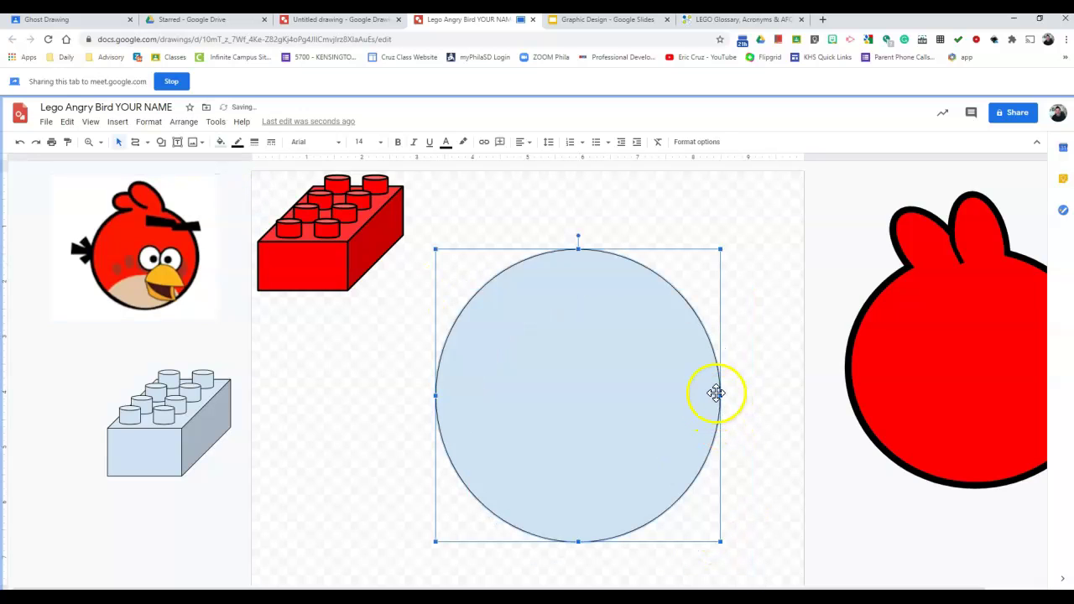
left_click_drag(722, 393, 737, 397)
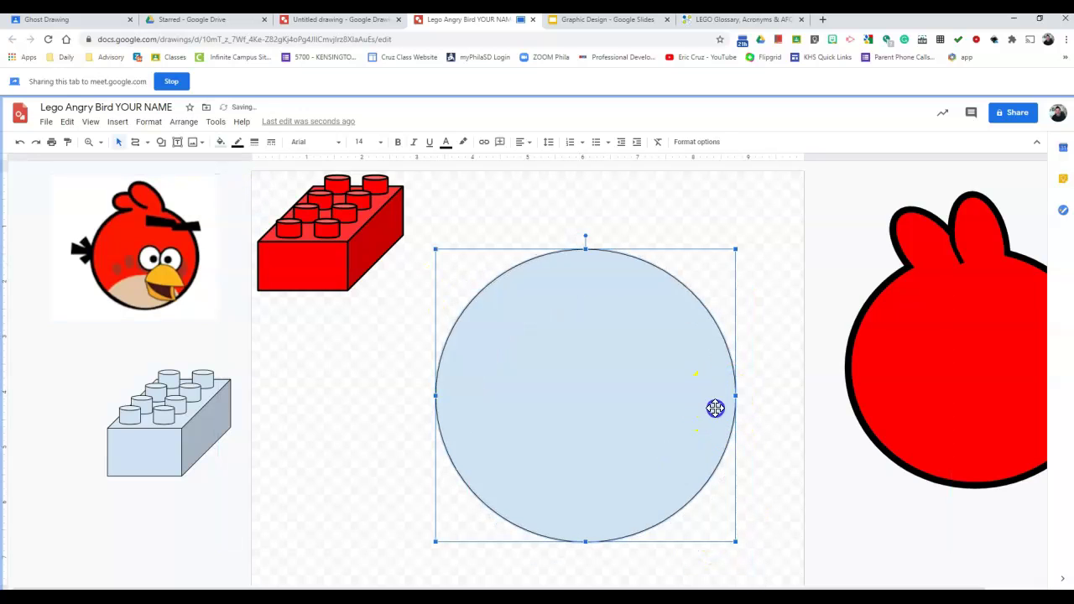
left_click_drag(715, 408, 712, 402)
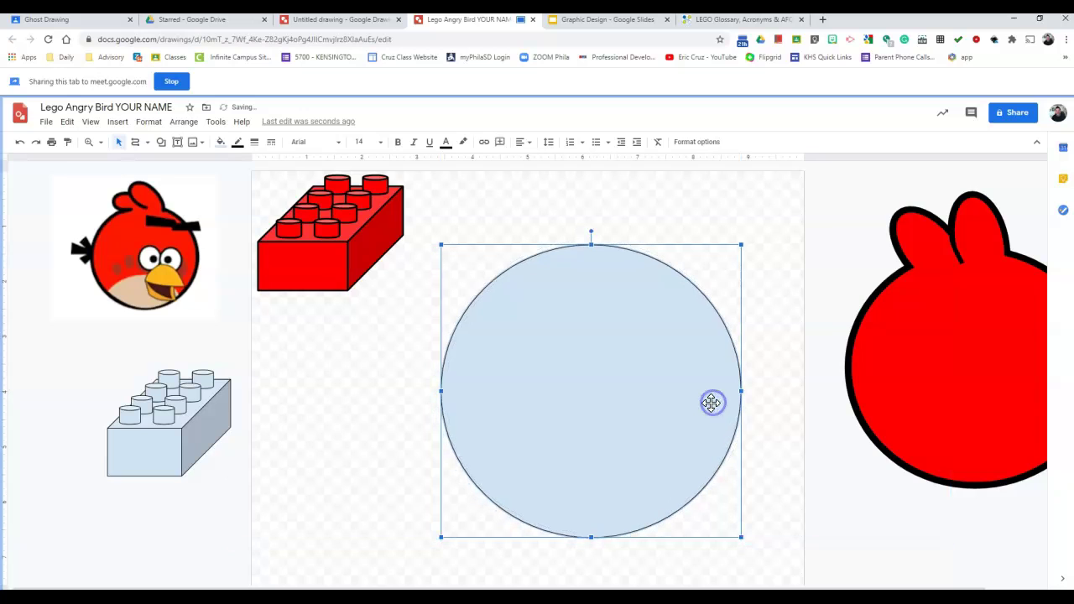
Fill the circle red and nudge it slightly left and down.
left_click(220, 142)
left_click(238, 216)
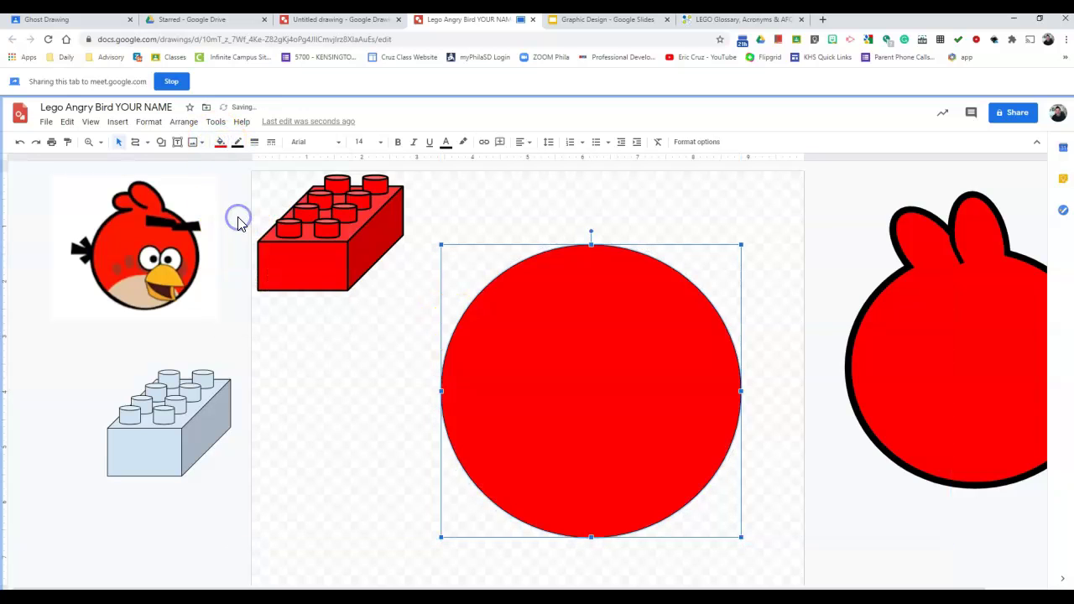
left_click(791, 305)
left_click_drag(712, 357, 704, 361)
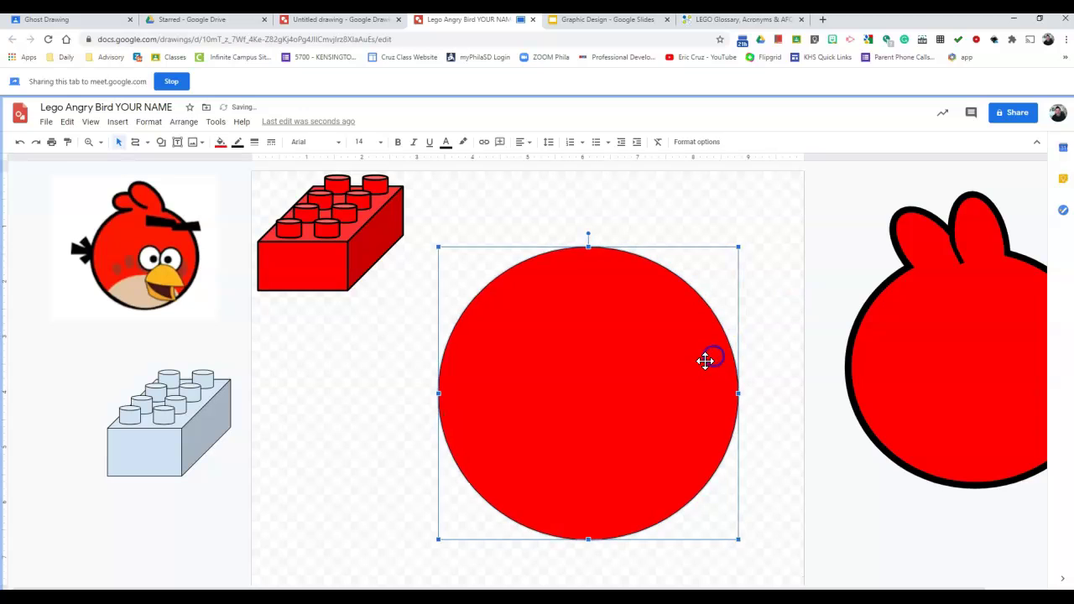
left_click(777, 375)
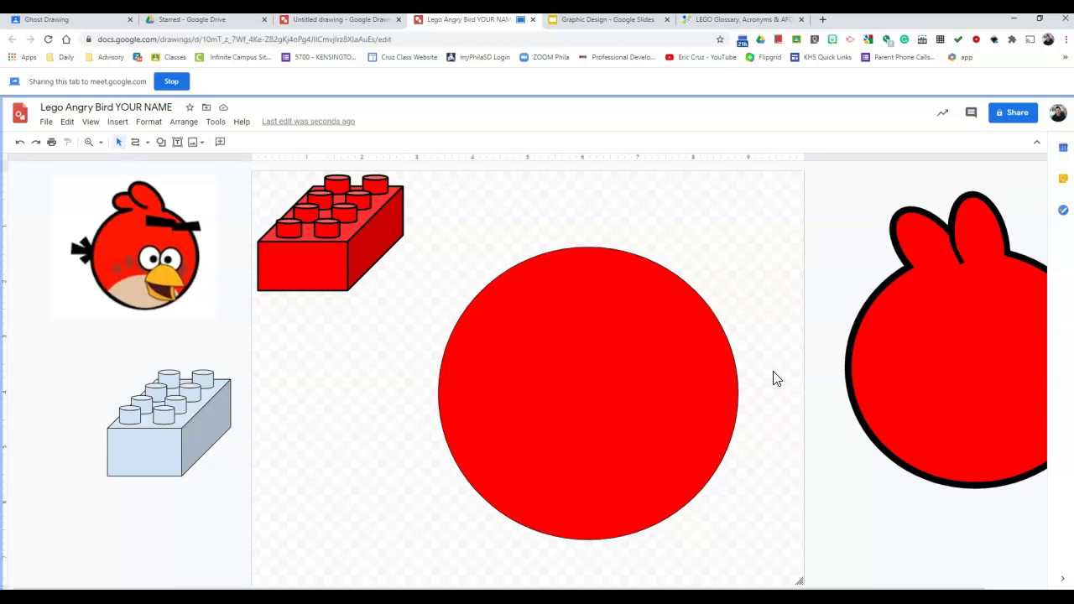
Undo an accidental move of the outlined bird and shift the red circle slightly left.
left_click(880, 358)
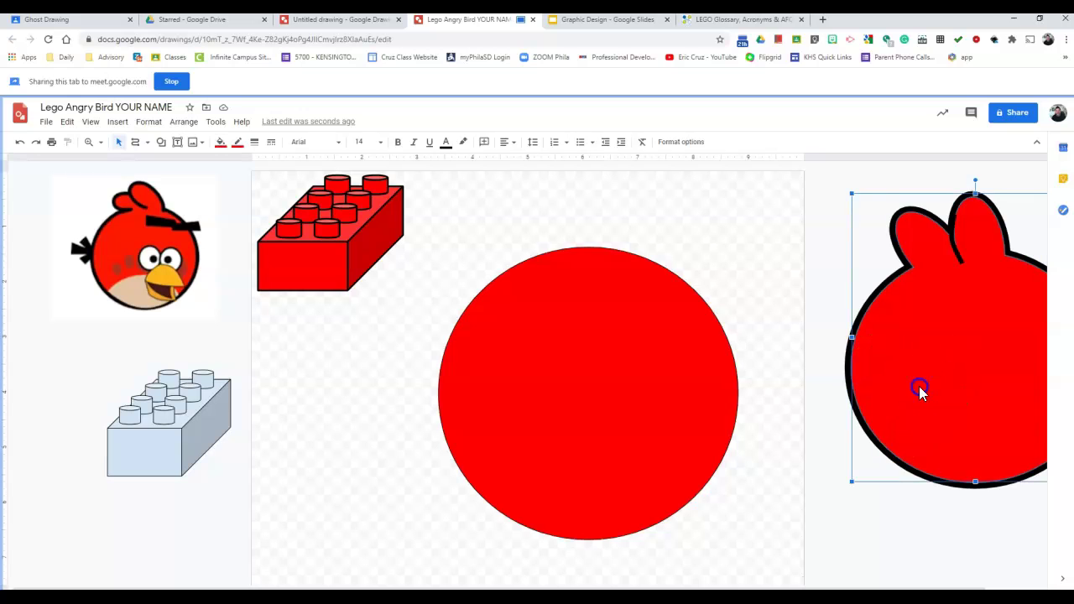
left_click_drag(904, 396, 839, 352)
key("ctrl+z")
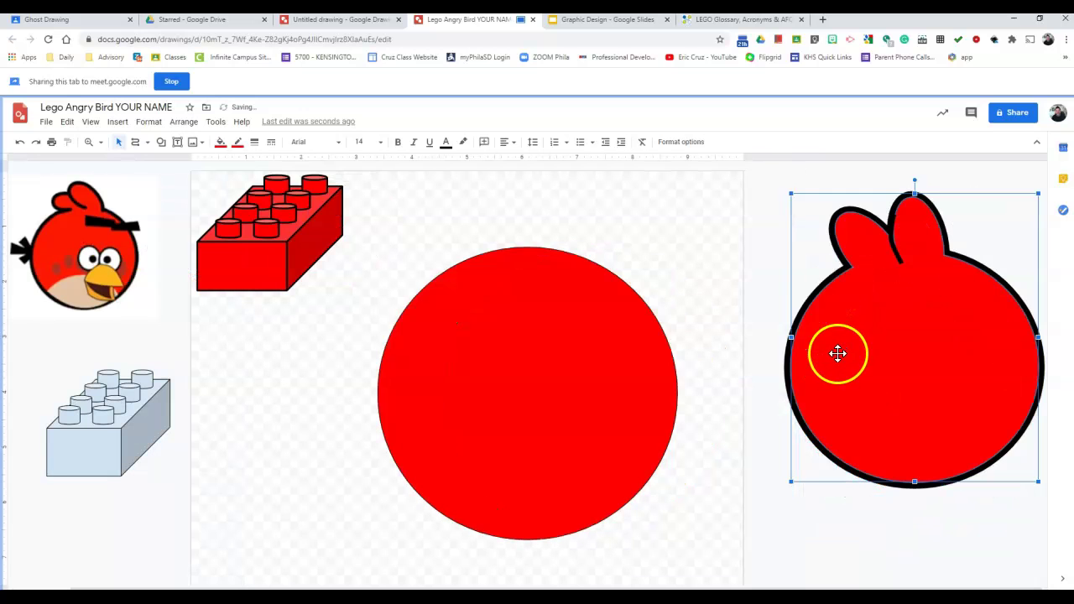
left_click(760, 307)
left_click(621, 341)
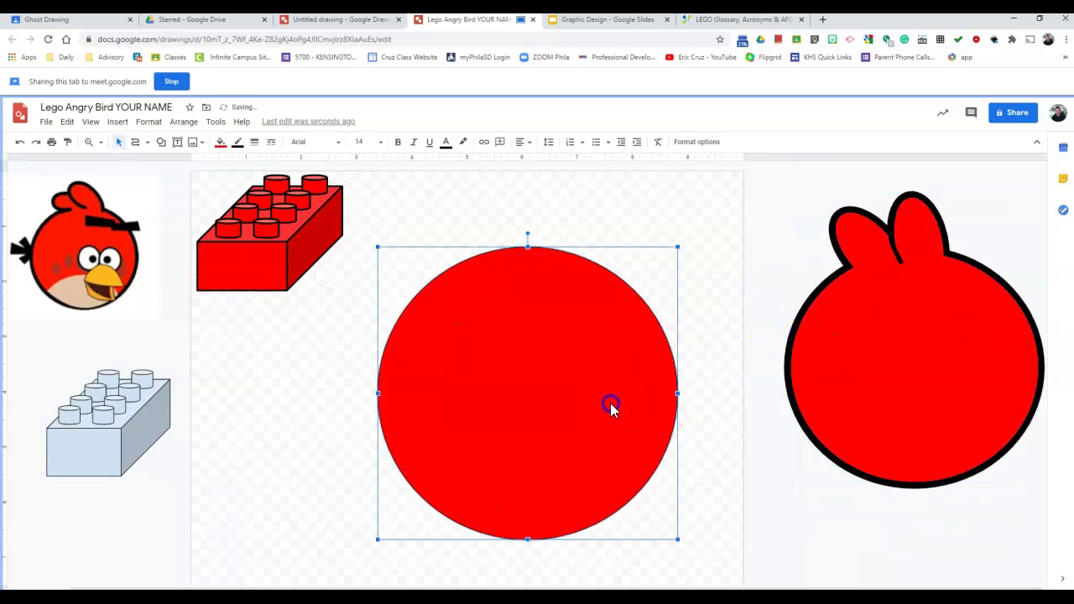
left_click_drag(612, 403, 617, 398)
left_click(473, 229)
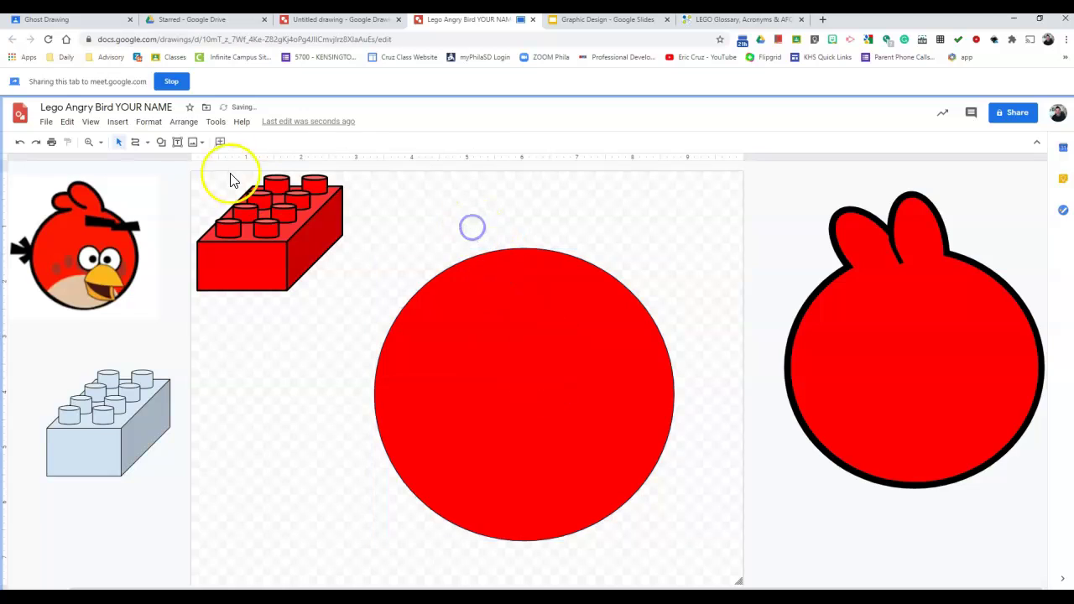
Draw a tall oval centred over the top of the red circle.
left_click(163, 144)
mouse_move(192, 163)
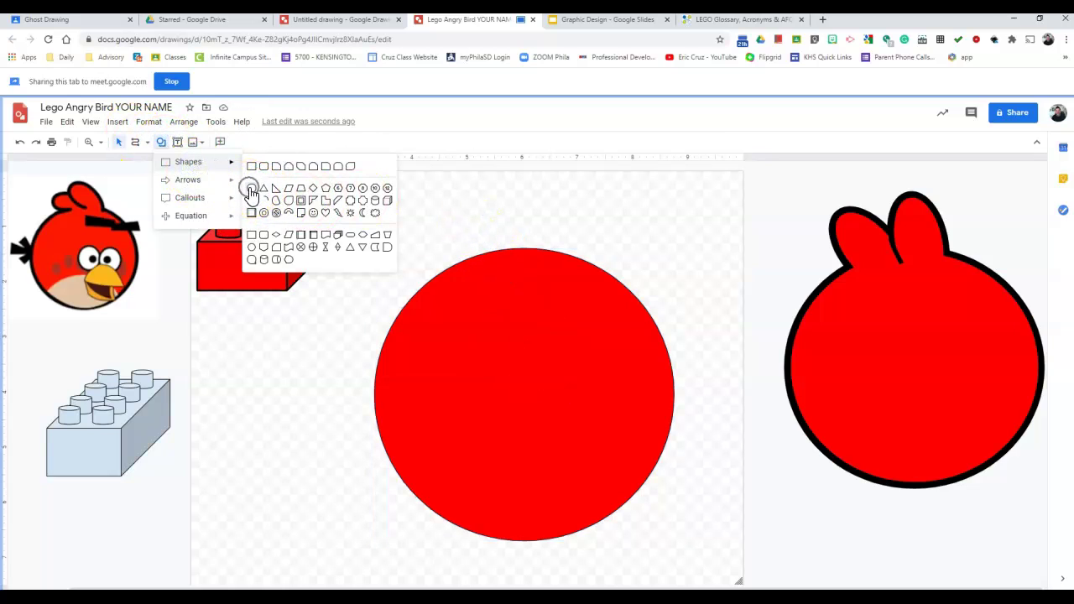
left_click(252, 193)
left_click_drag(437, 207, 497, 342)
left_click_drag(492, 304, 506, 305)
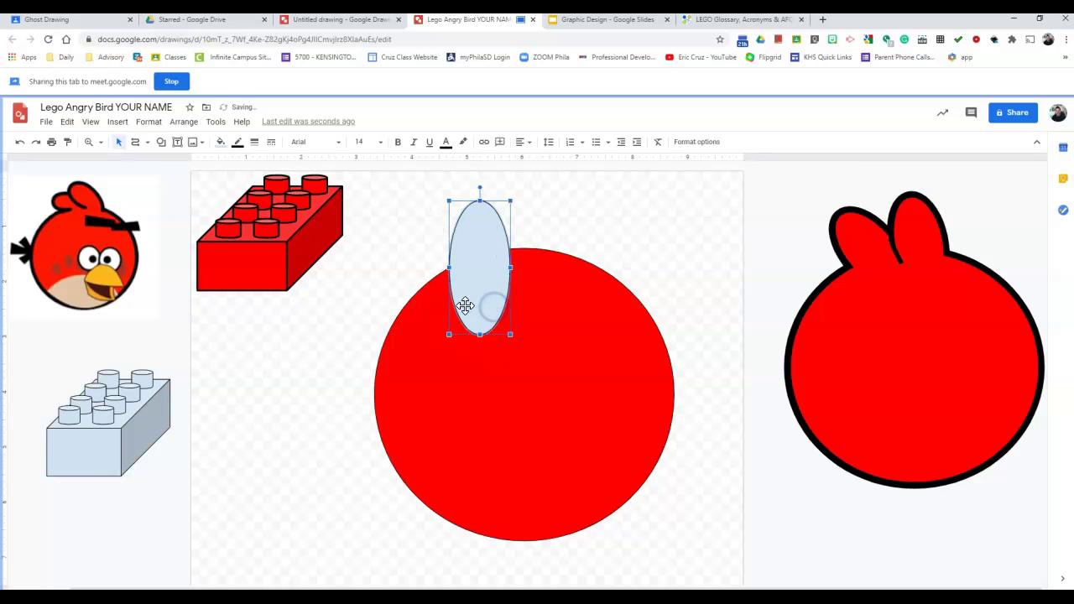
Fill the oval red, then widen, shorten and settle it onto the circle.
left_click(221, 143)
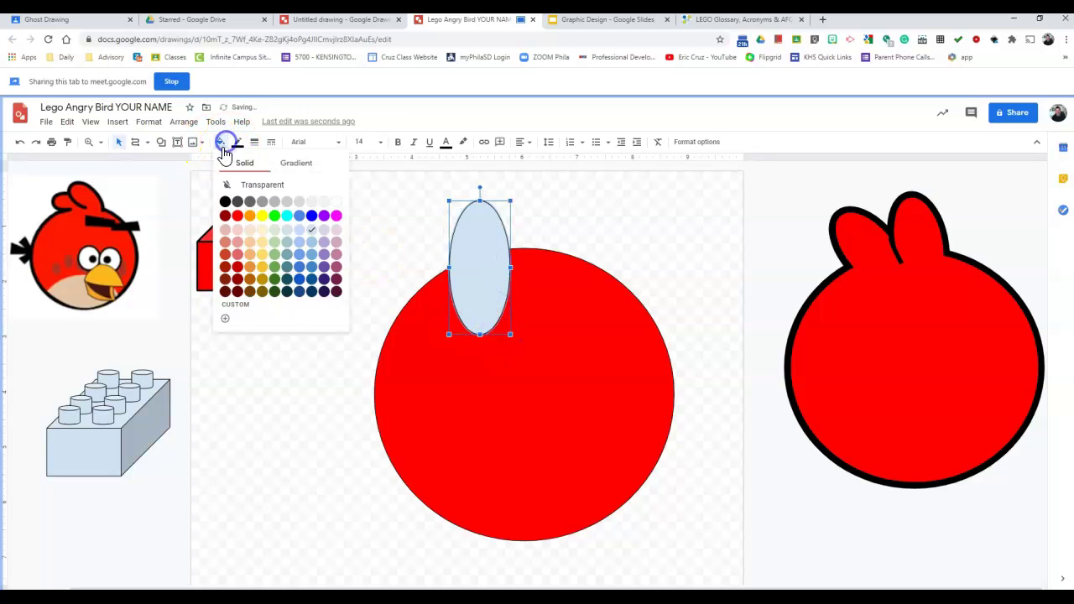
left_click(237, 215)
left_click_drag(490, 264, 515, 279)
left_click_drag(475, 346, 489, 263)
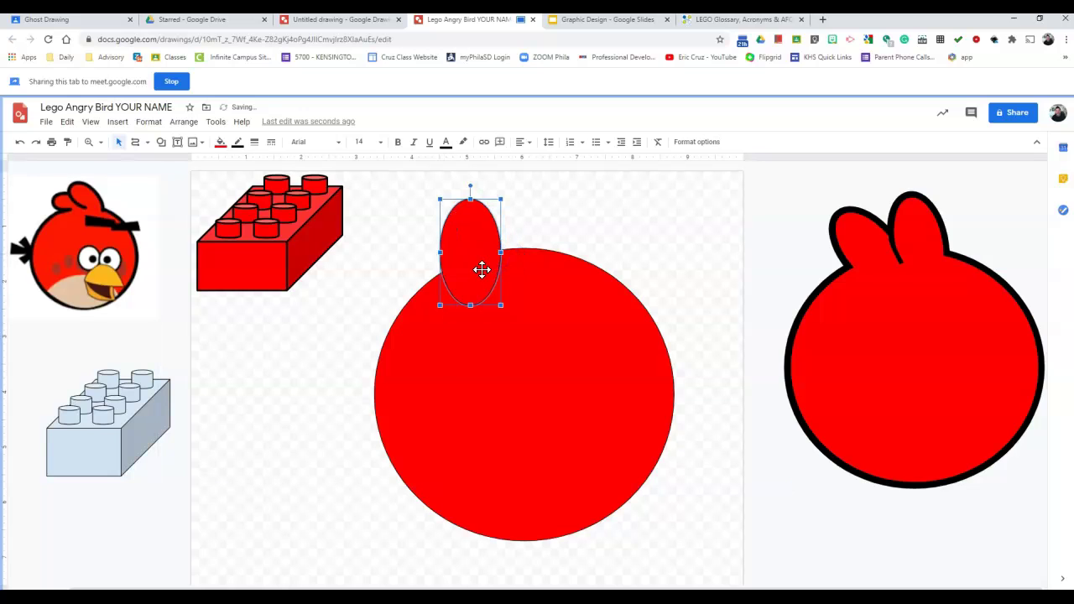
left_click(482, 270)
Tilt the first feather about 30° and add an upright copy to its right.
left_click_drag(471, 187, 433, 195)
left_click_drag(430, 183, 544, 232)
key("ctrl+d")
mouse_move(531, 178)
left_mouse_down()
mouse_move(504, 173)
mouse_move(504, 188)
mouse_move(549, 175)
left_mouse_up()
left_click_drag(549, 221, 539, 220)
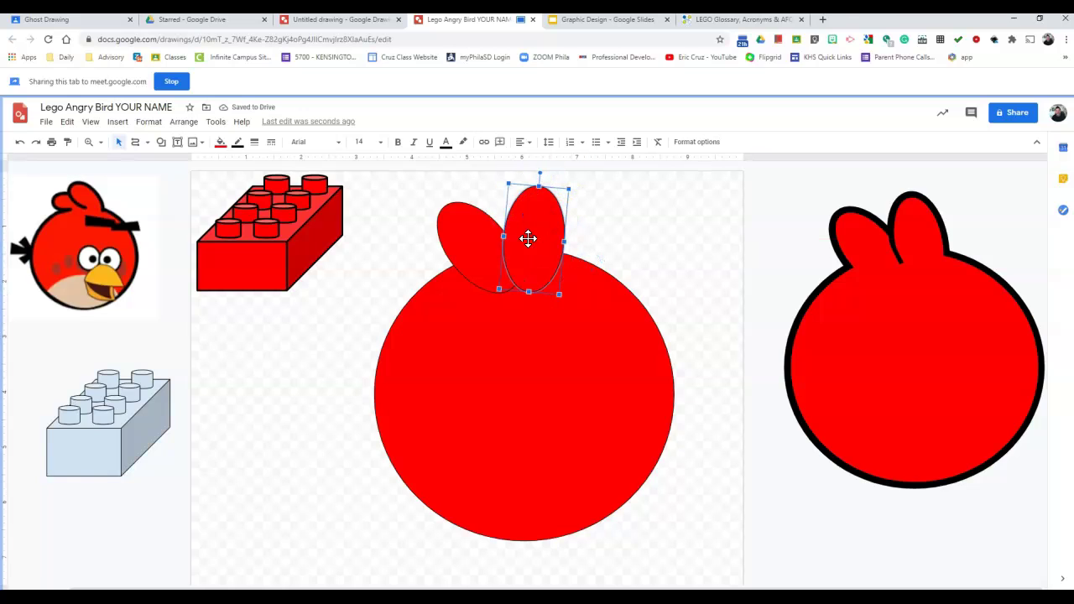
Reshape the slanted feather and fine-tune both feathers' positions on the circle's top.
left_click(613, 240)
left_click_drag(614, 242, 492, 308)
left_click(722, 253)
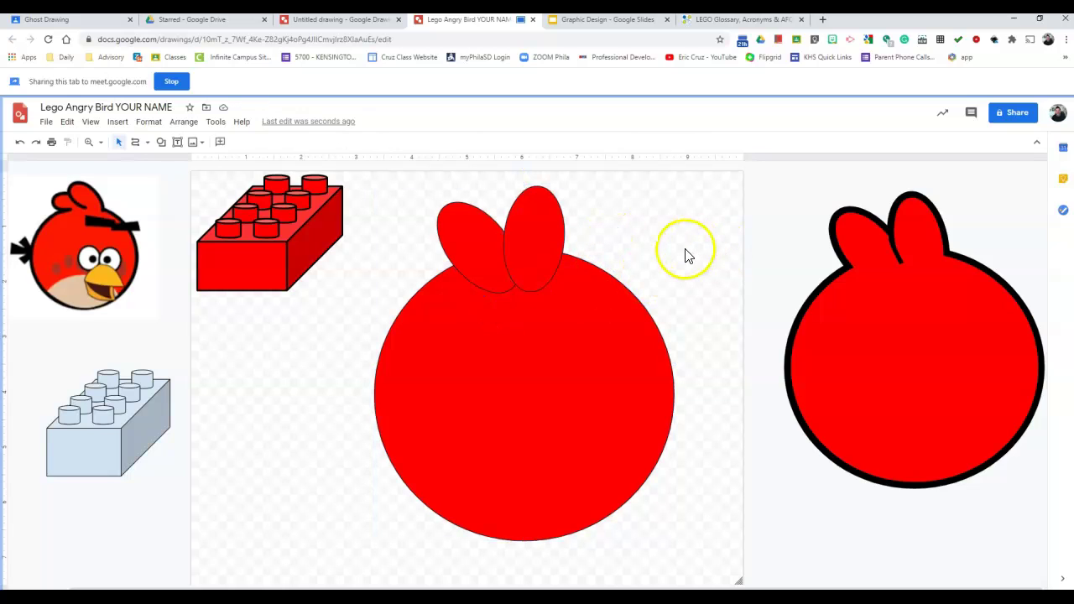
left_click(444, 231)
left_click_drag(437, 199, 420, 209)
left_click_drag(468, 238, 461, 243)
left_click_drag(548, 230, 532, 228)
left_click(603, 216)
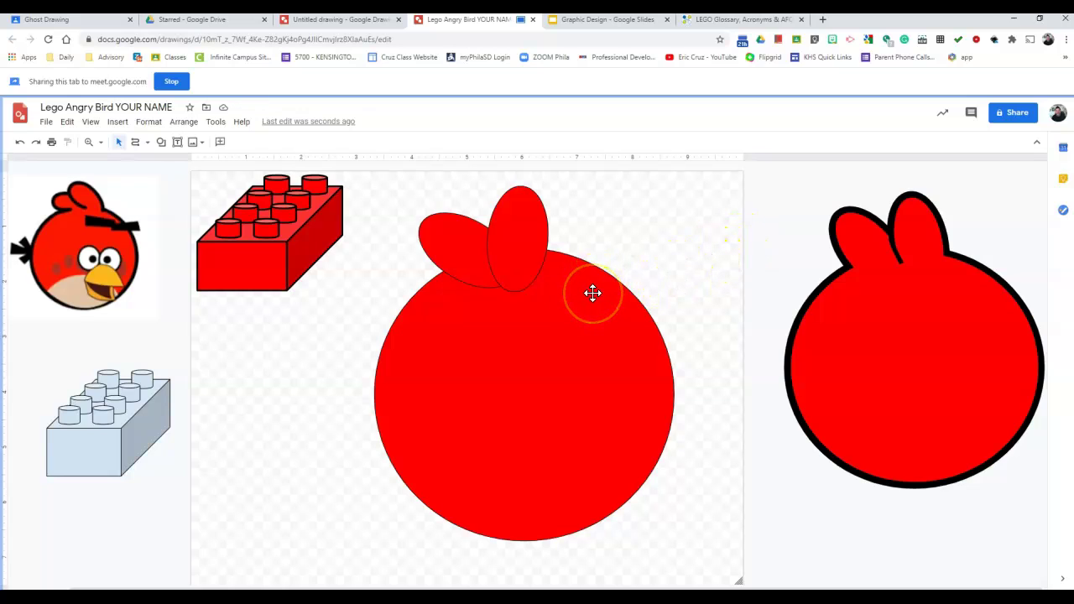
mouse_move(510, 272)
left_mouse_down()
mouse_move(523, 276)
mouse_move(514, 269)
left_mouse_up()
left_click(629, 223)
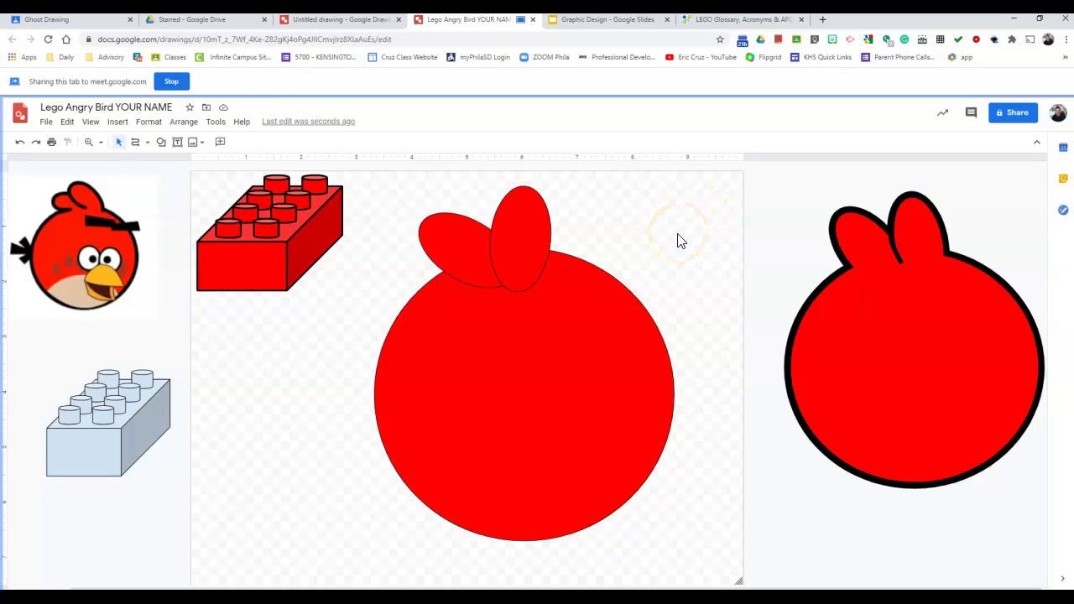
left_click(634, 237)
Select the red circle and both feather ovals and group them with Arrange > Group.
left_click_drag(616, 242, 464, 329)
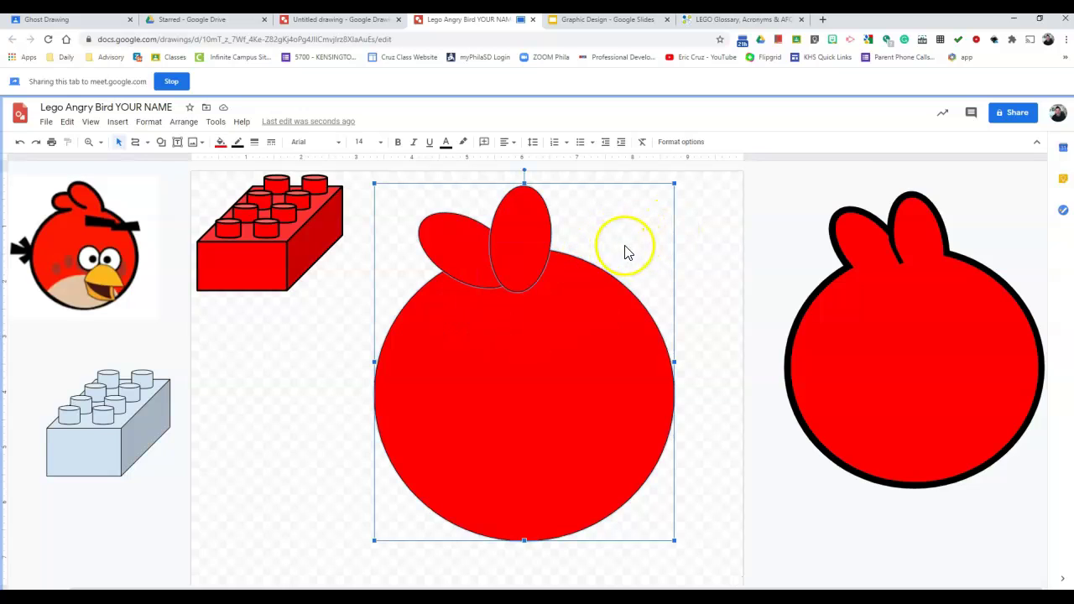
left_click(183, 122)
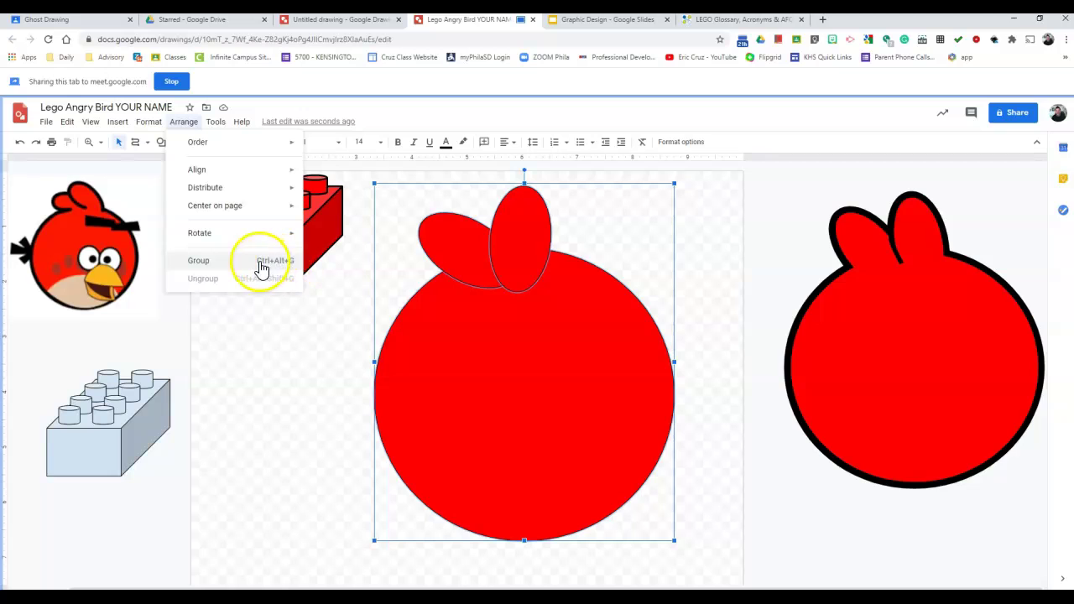
left_click(214, 261)
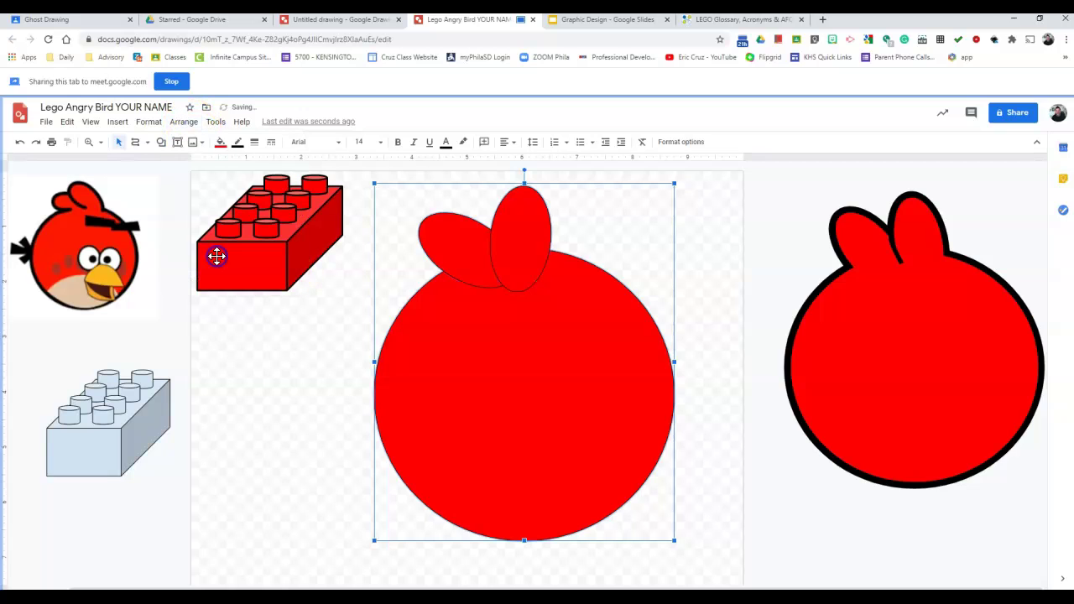
right_click(463, 321)
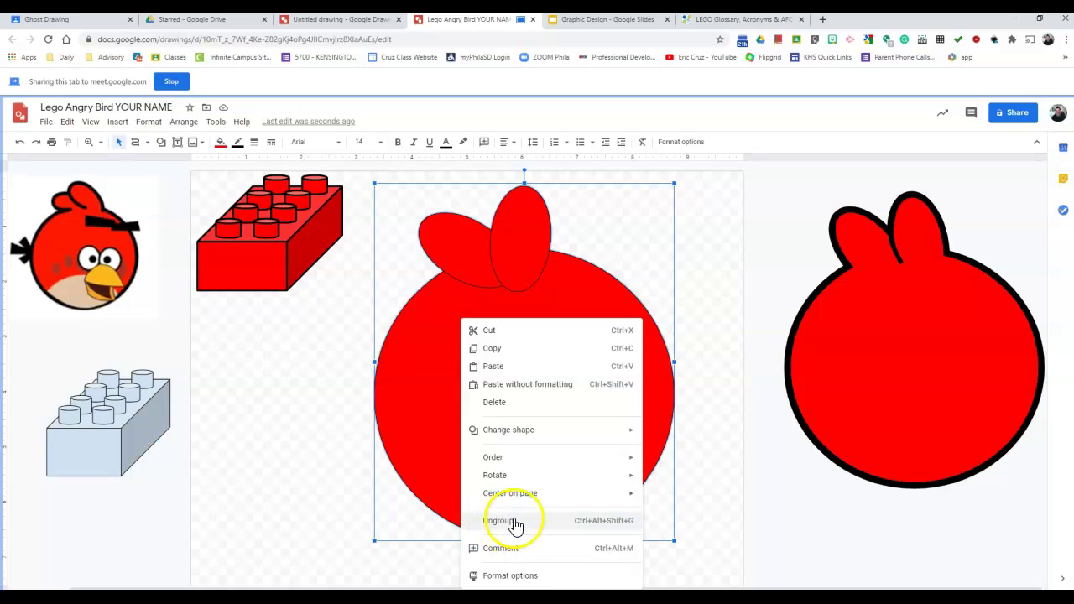
left_click(723, 358)
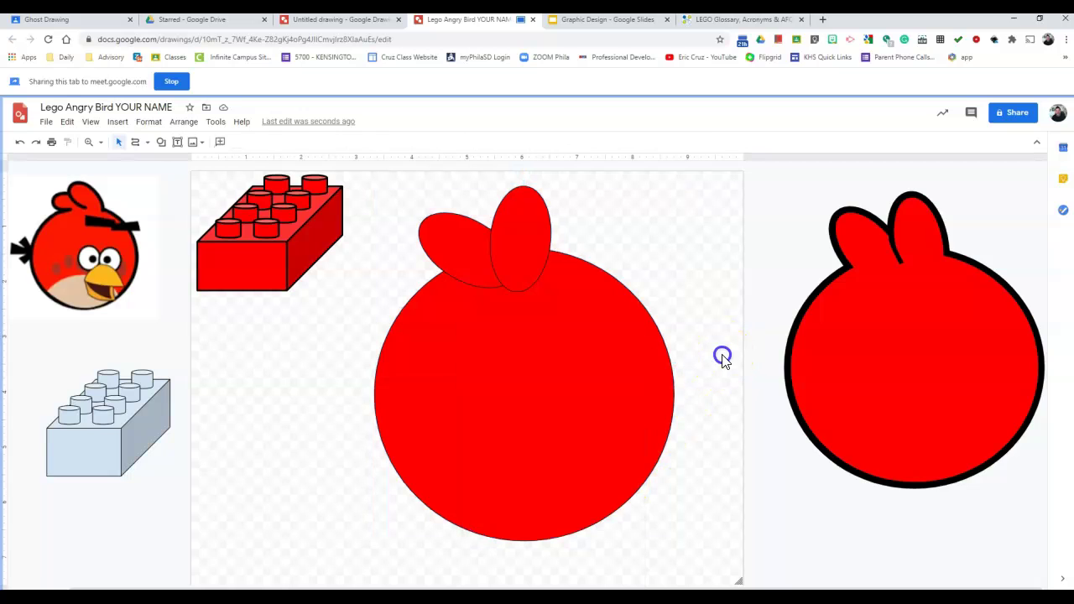
left_click(598, 423)
left_click(696, 311)
left_click(485, 332)
Move the grouped bird slightly up and left.
mouse_move(485, 333)
left_mouse_down()
mouse_move(492, 355)
mouse_move(482, 351)
left_mouse_up()
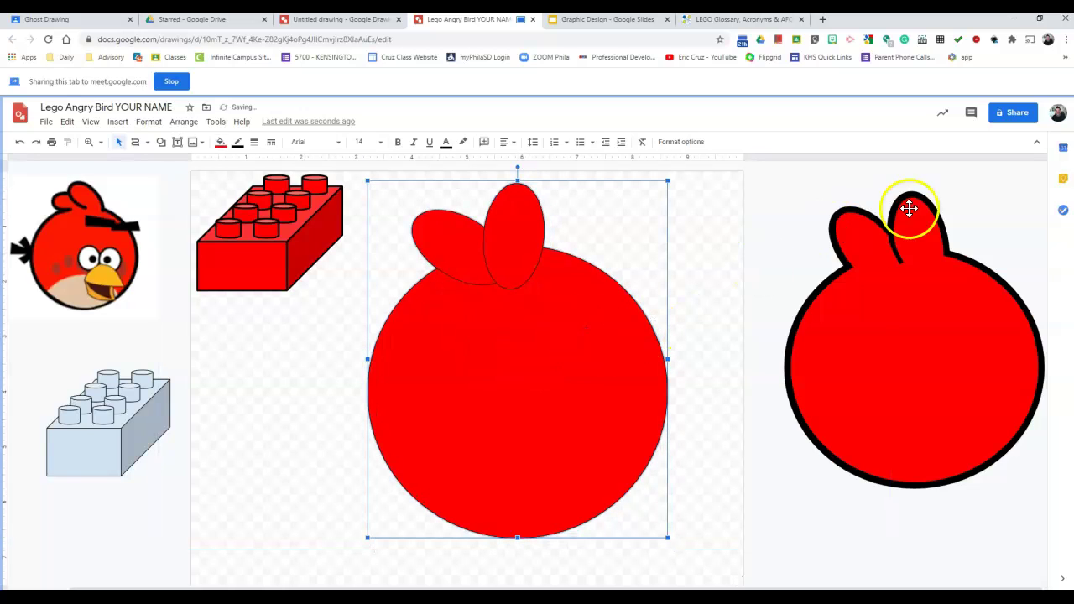
left_click(721, 254)
left_click(593, 295)
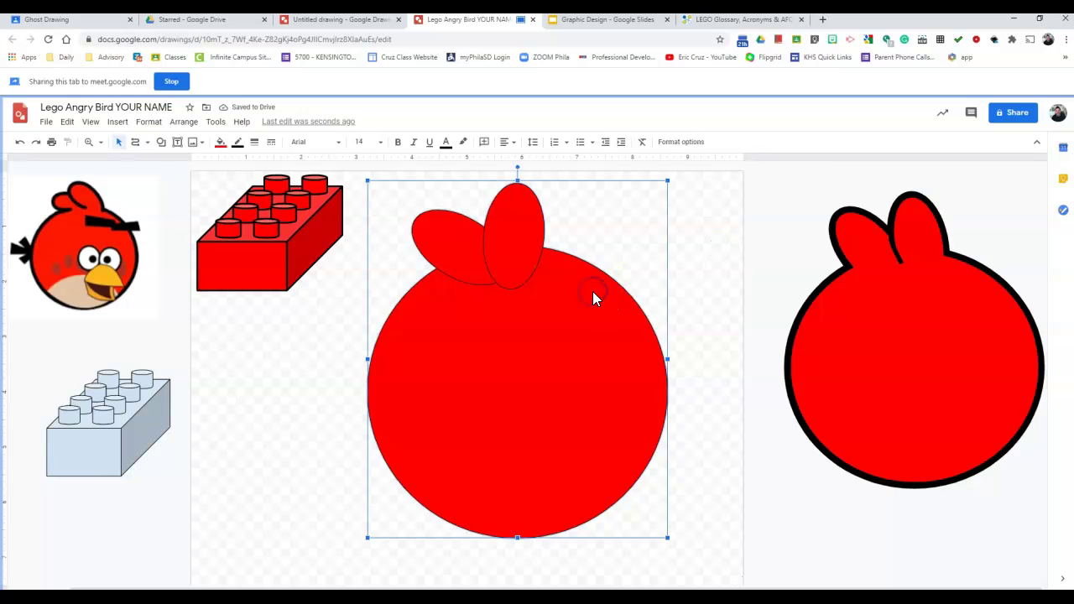
Give the grouped bird a thick 24px black outline.
left_click(256, 147)
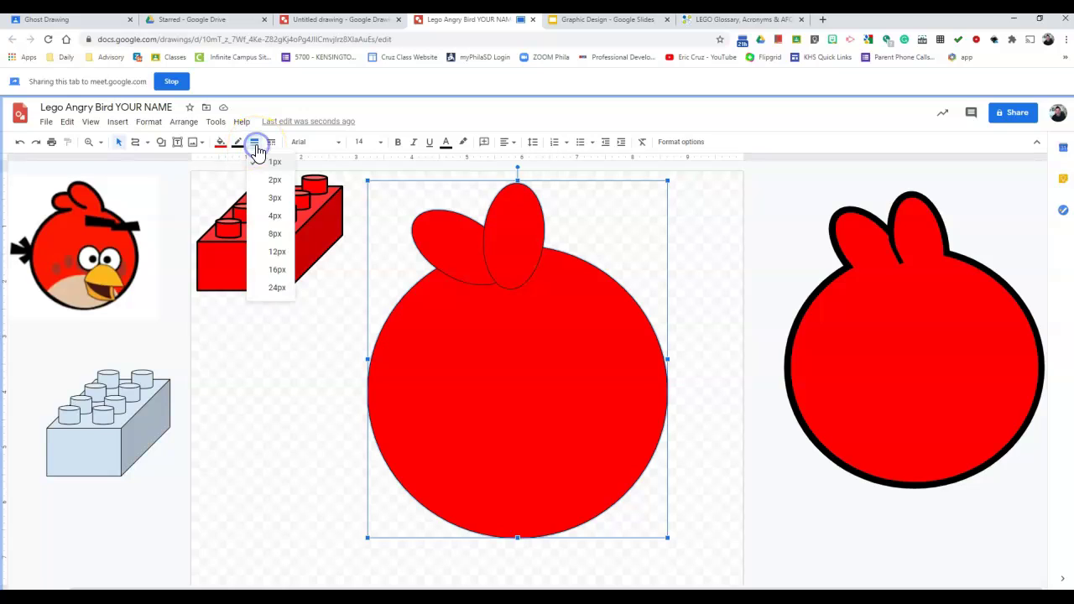
left_click(274, 289)
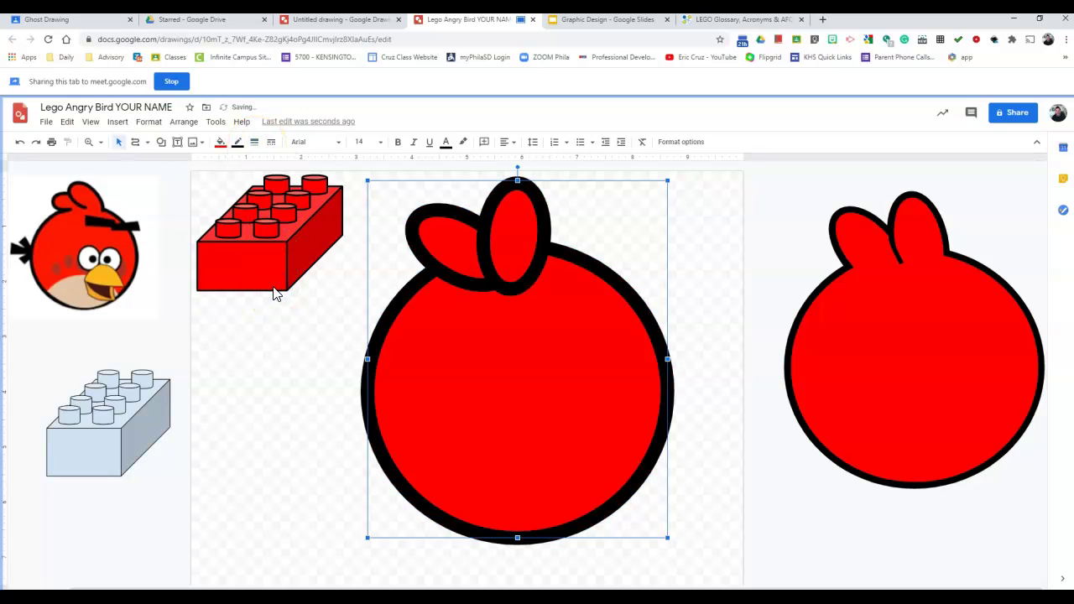
left_click_drag(254, 144, 279, 293)
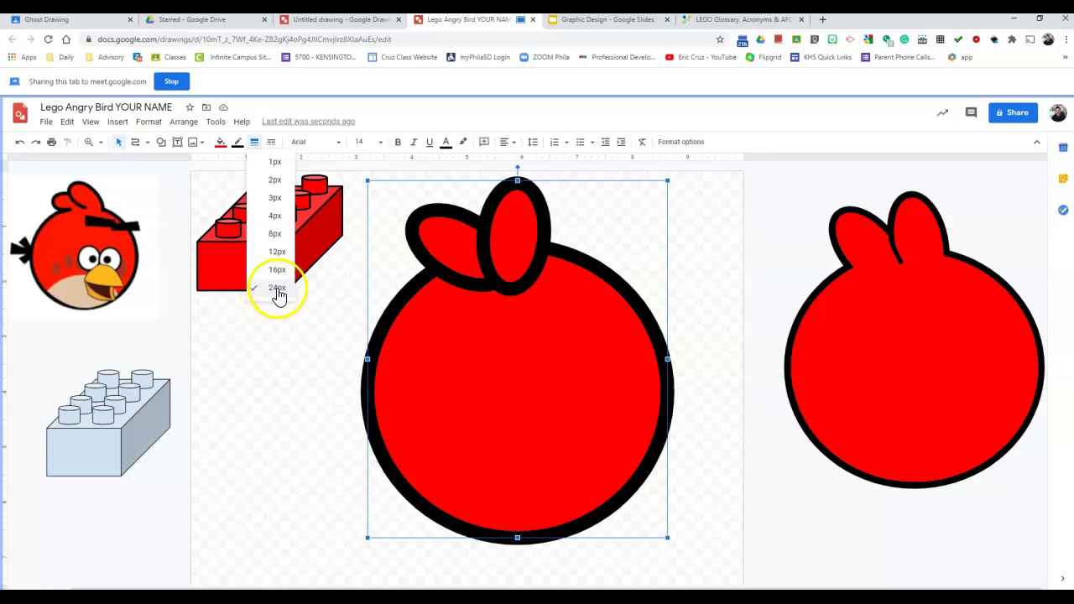
left_click(694, 314)
left_click(638, 377)
left_click(739, 344)
left_click(518, 360)
Duplicate the outlined bird with Ctrl+D and move the copy to the right.
left_click(727, 316)
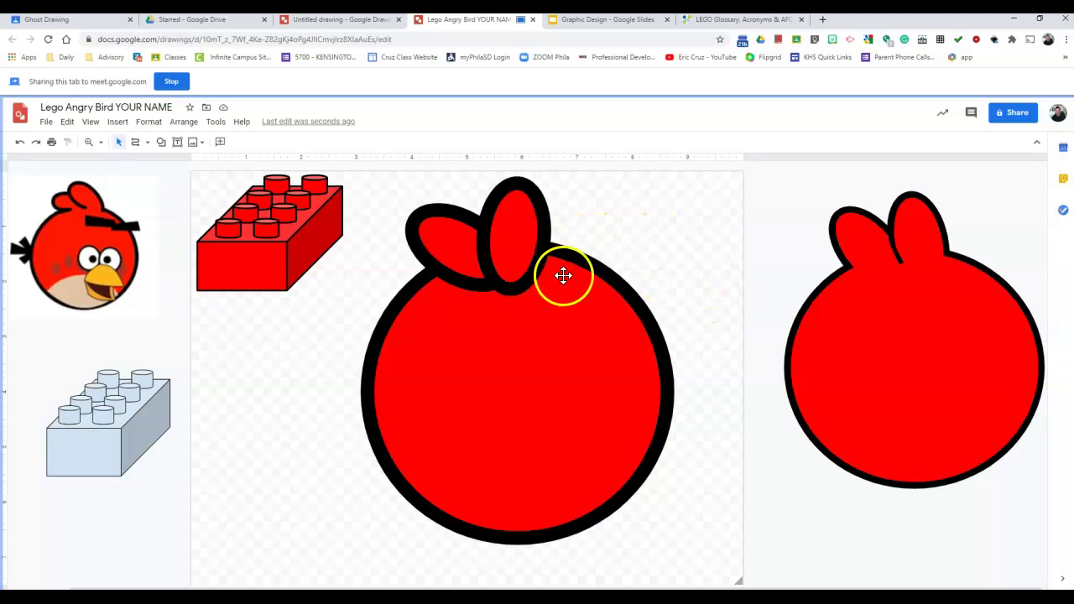
left_click(572, 306)
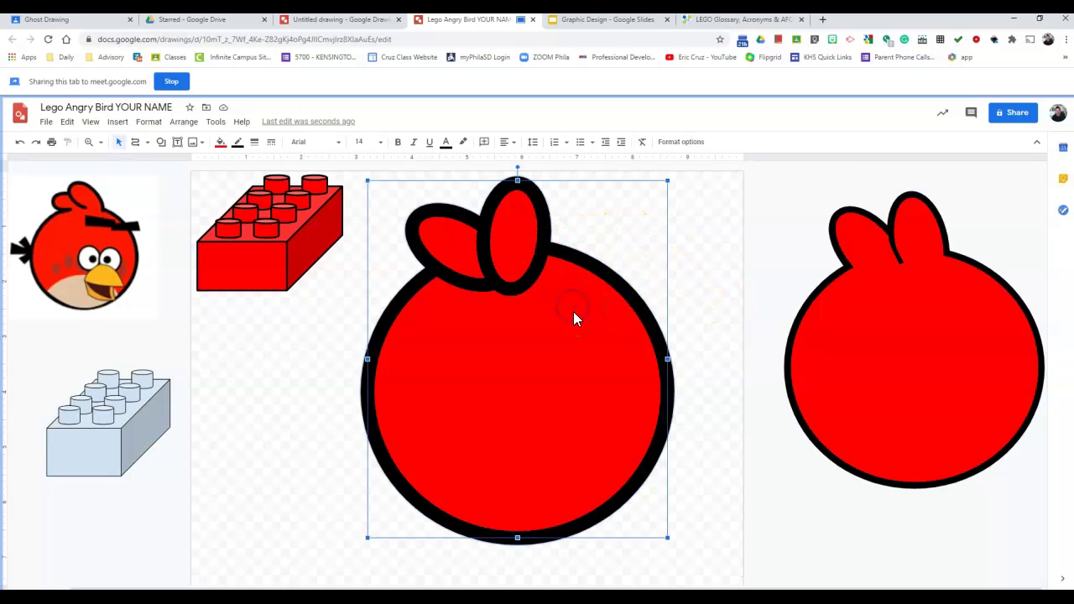
key("ctrl+d")
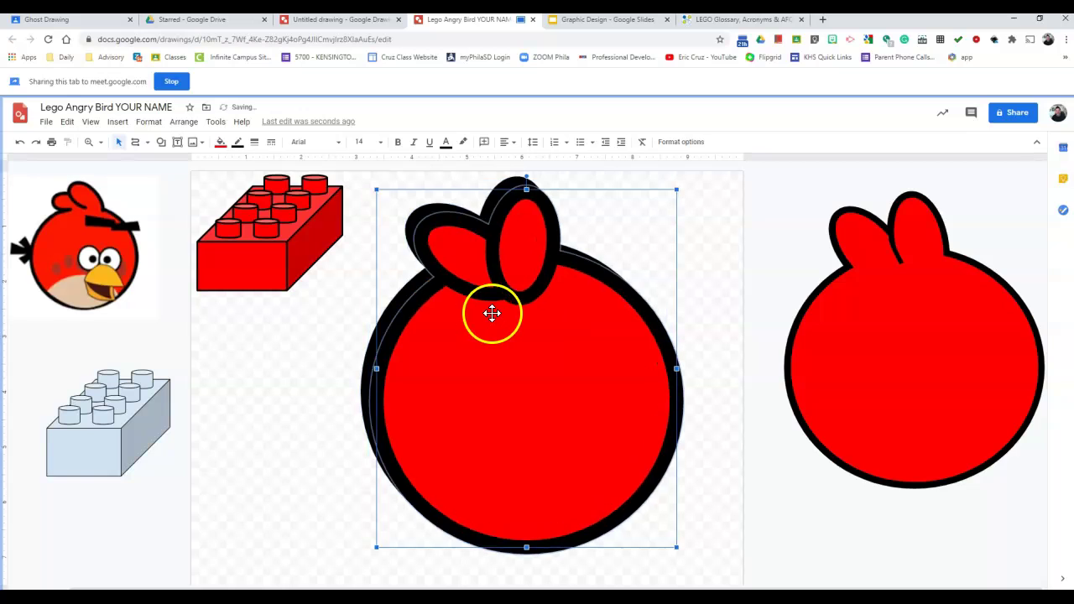
left_click_drag(464, 305, 523, 307)
Set the copy's outline to 1px weight and red colour.
left_click(575, 259)
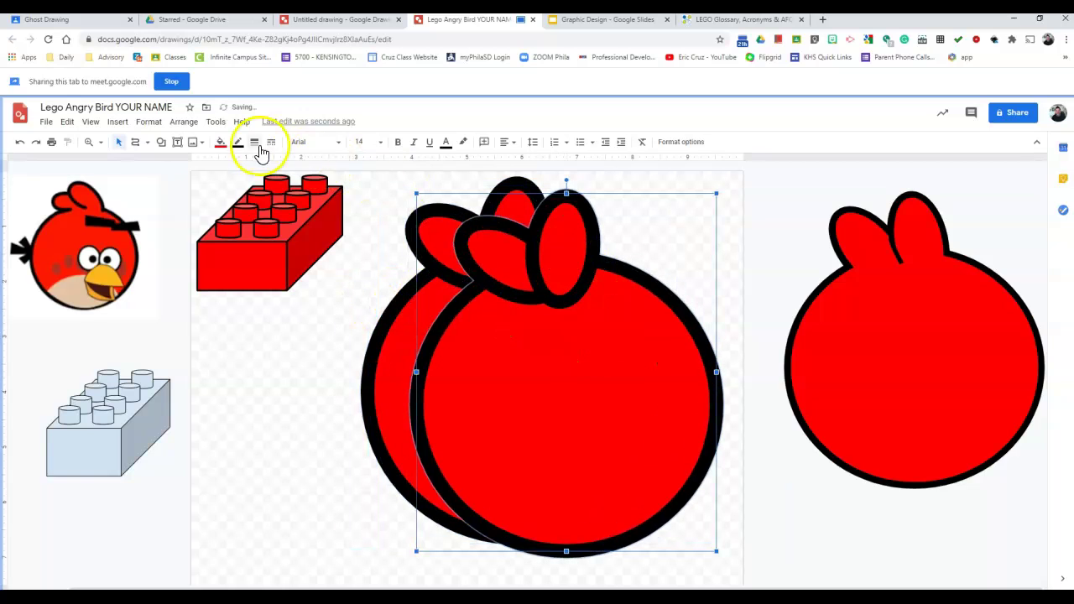
left_click(254, 143)
left_click(265, 167)
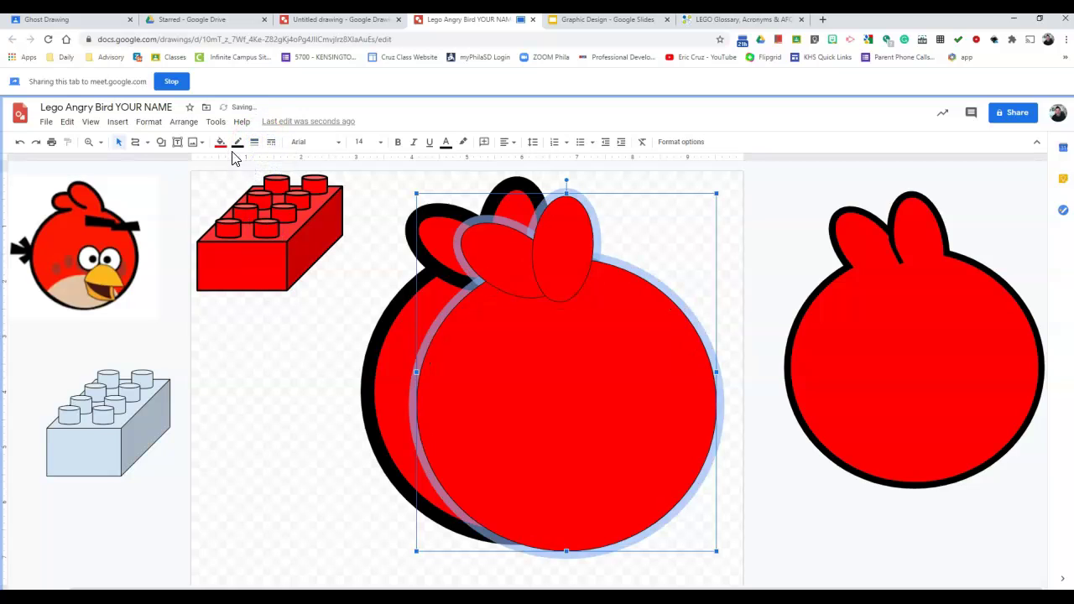
left_click(238, 142)
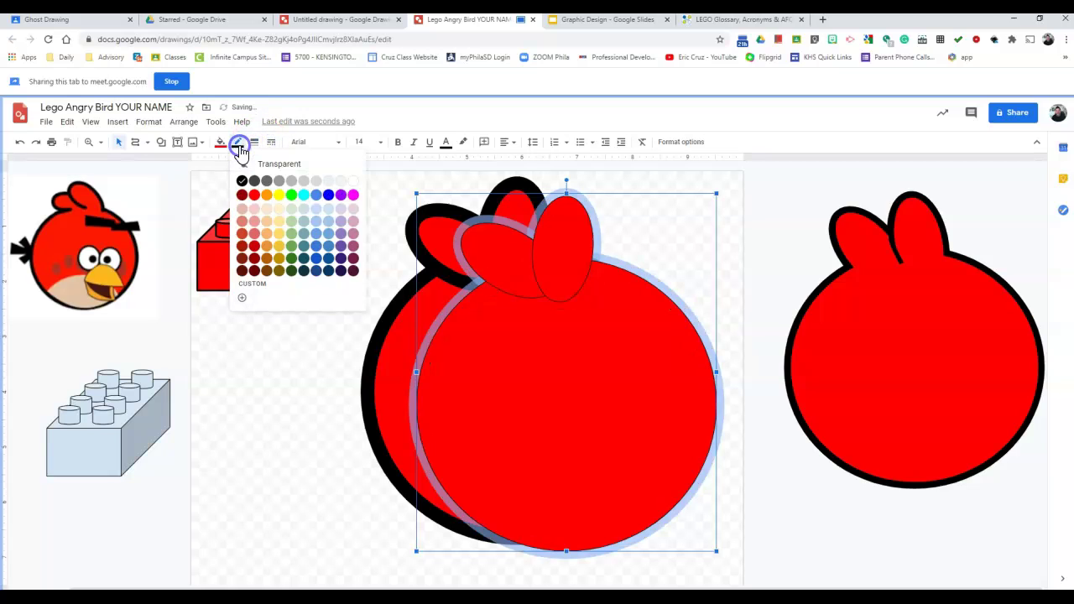
left_click(255, 196)
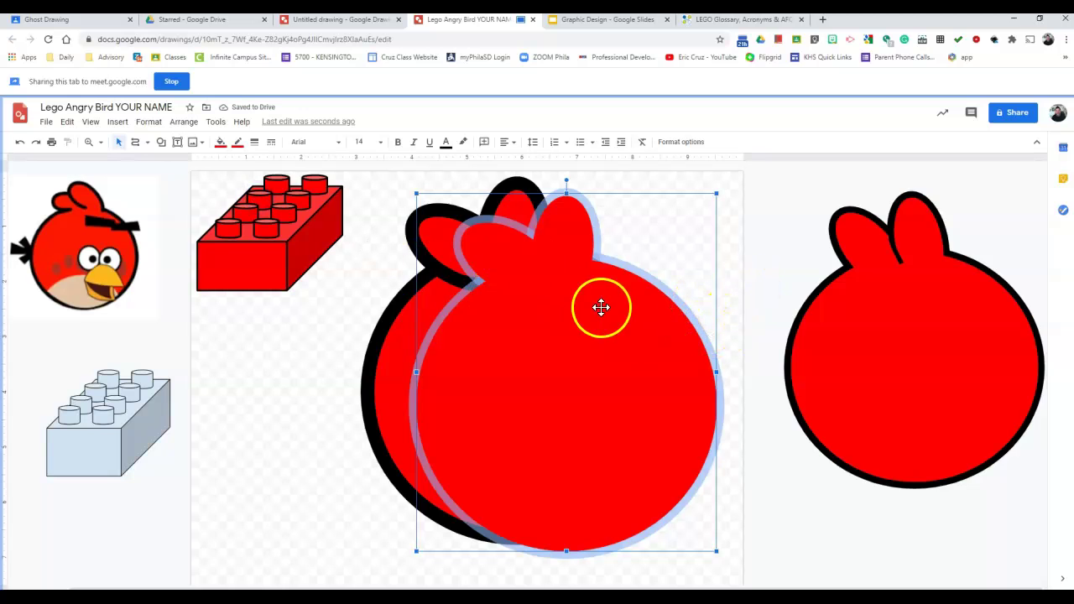
left_click(255, 143)
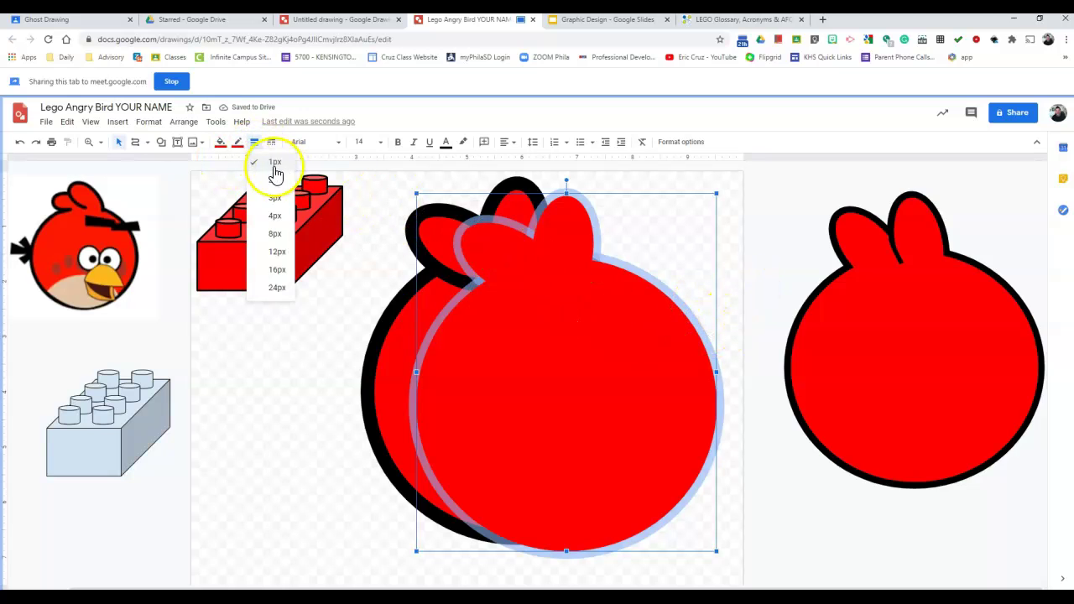
left_click(239, 144)
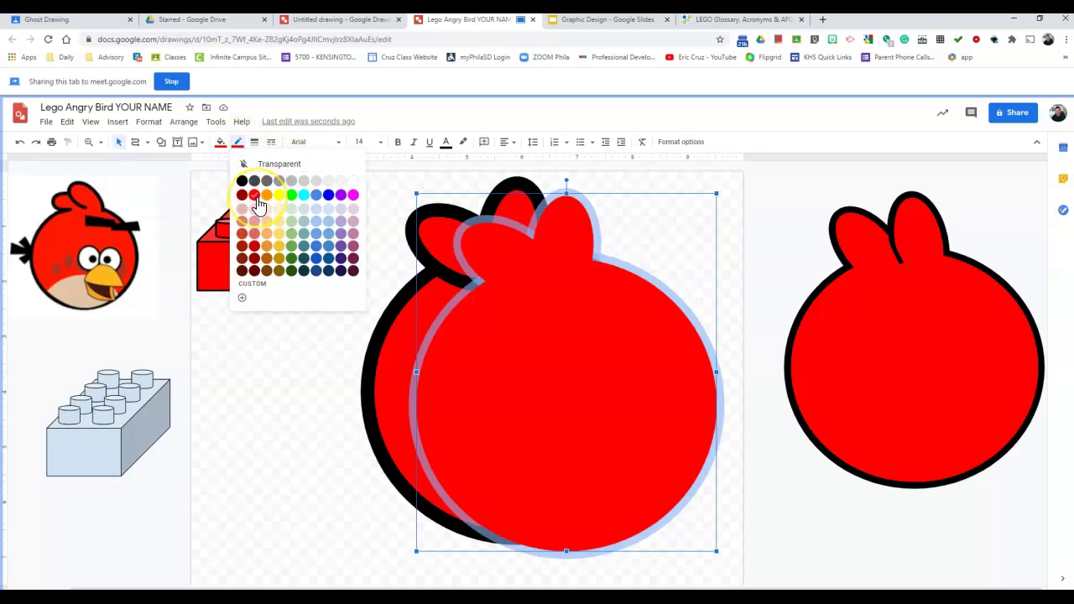
left_click(254, 194)
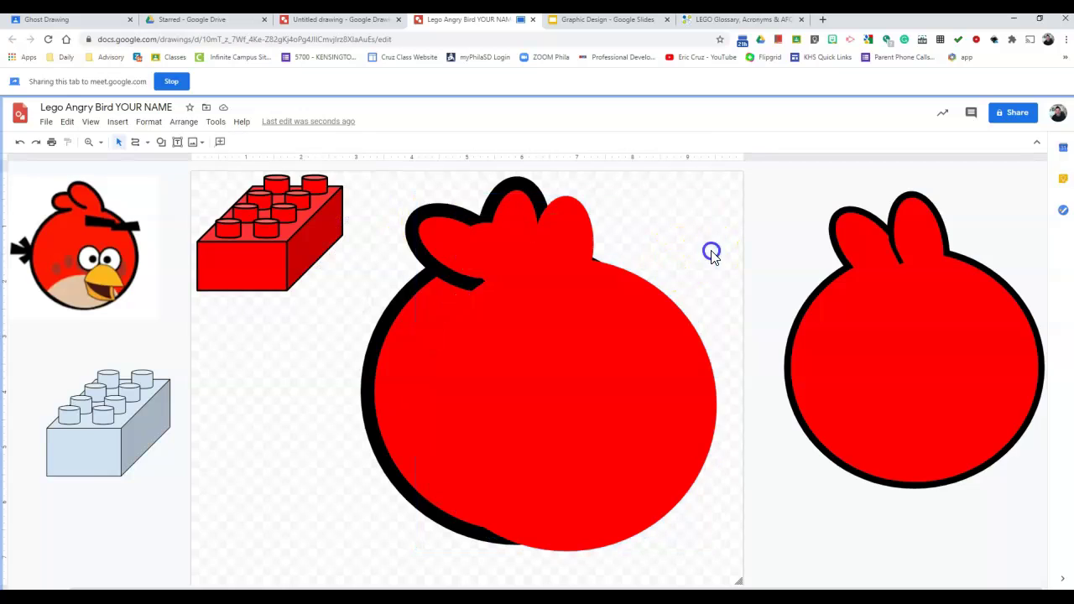
Align the red-outlined copy over the original bird using arrow-key nudges.
left_click_drag(625, 344, 626, 343)
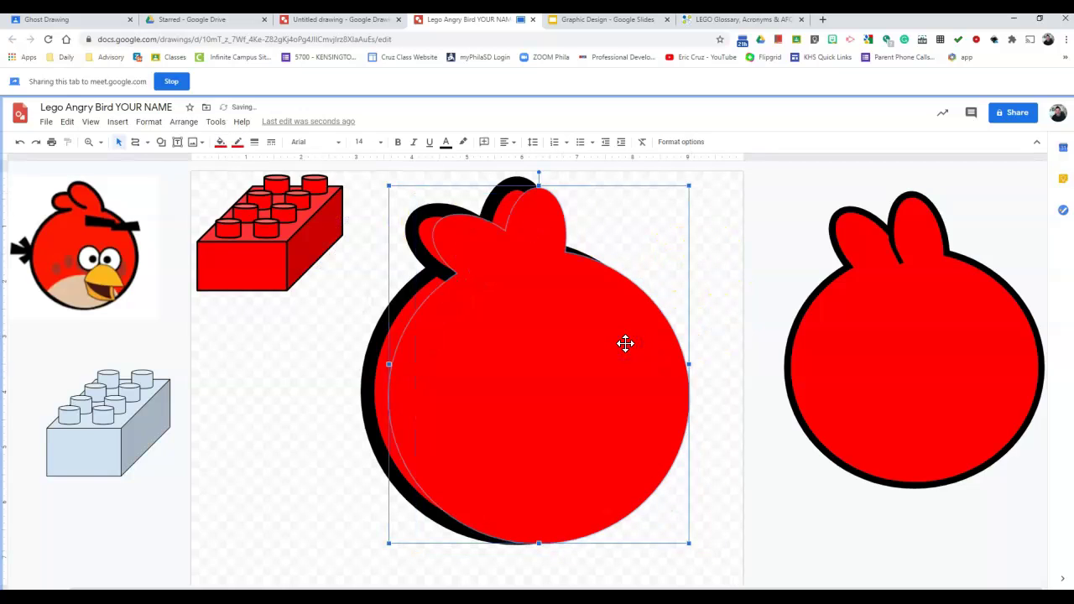
key("Left")
key("Left")
key("Left")
key("Left")
key("Left")
key("Left")
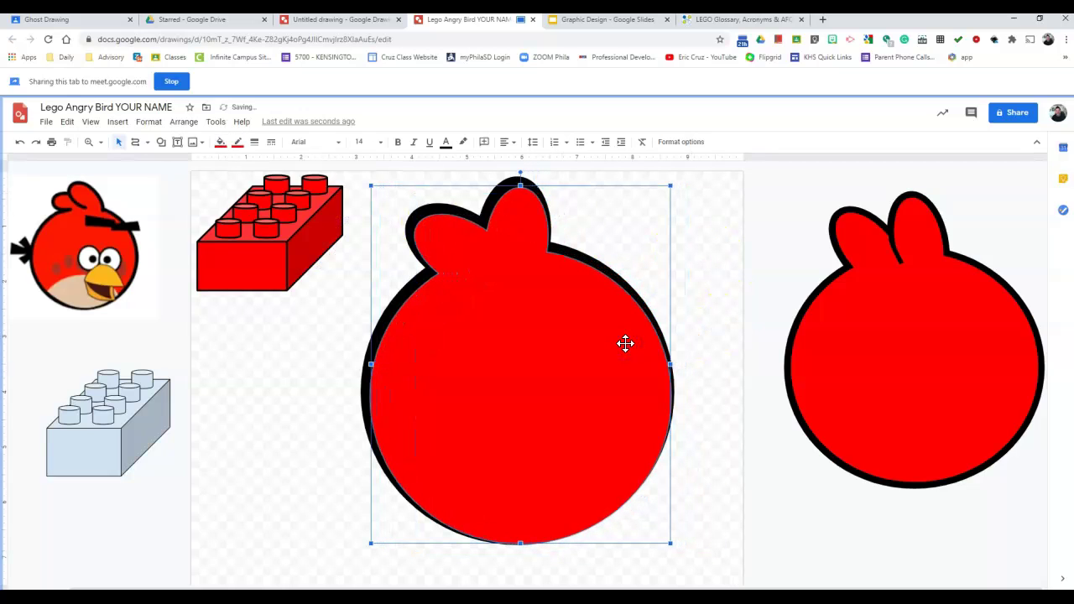
key("Up")
key("Up")
key("Up")
key("Up")
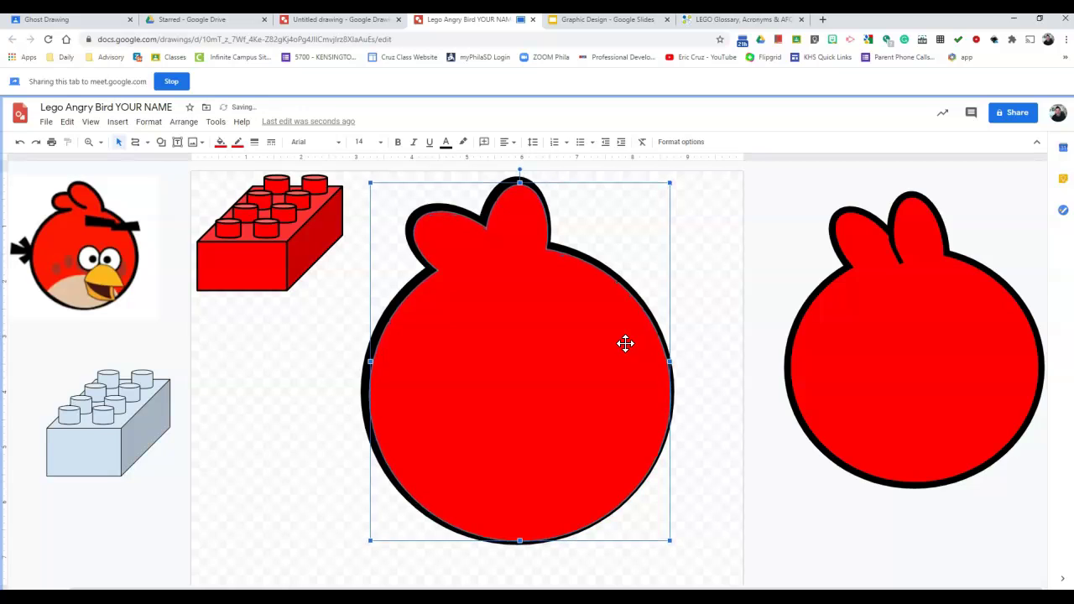
key("Up")
key("Left")
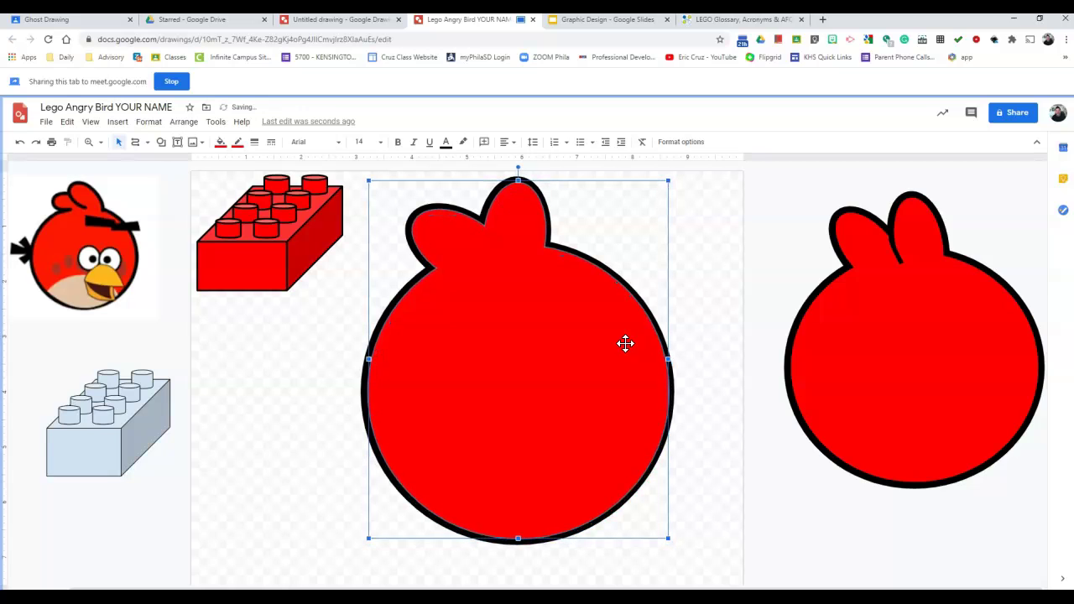
key("Left")
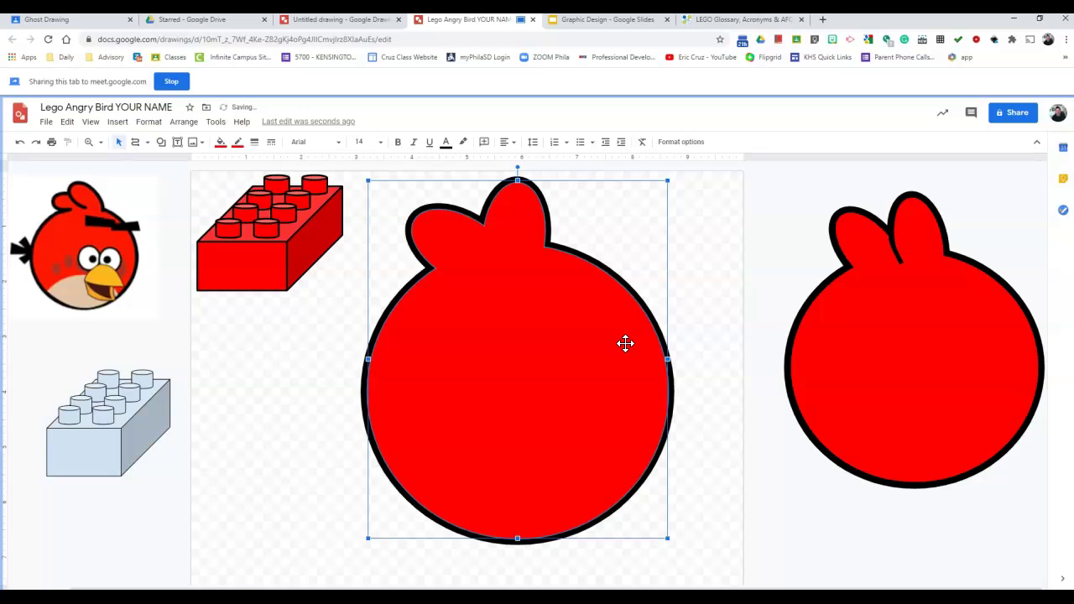
left_click(778, 361)
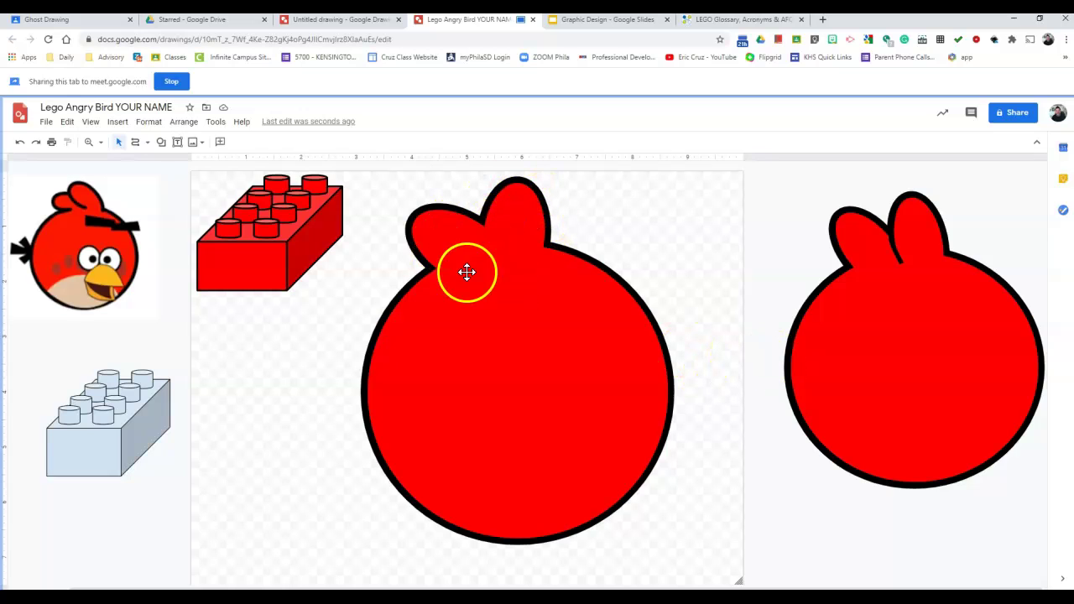
Draw a new circle and place it at the lower left beside the outlined bird.
left_click(631, 229)
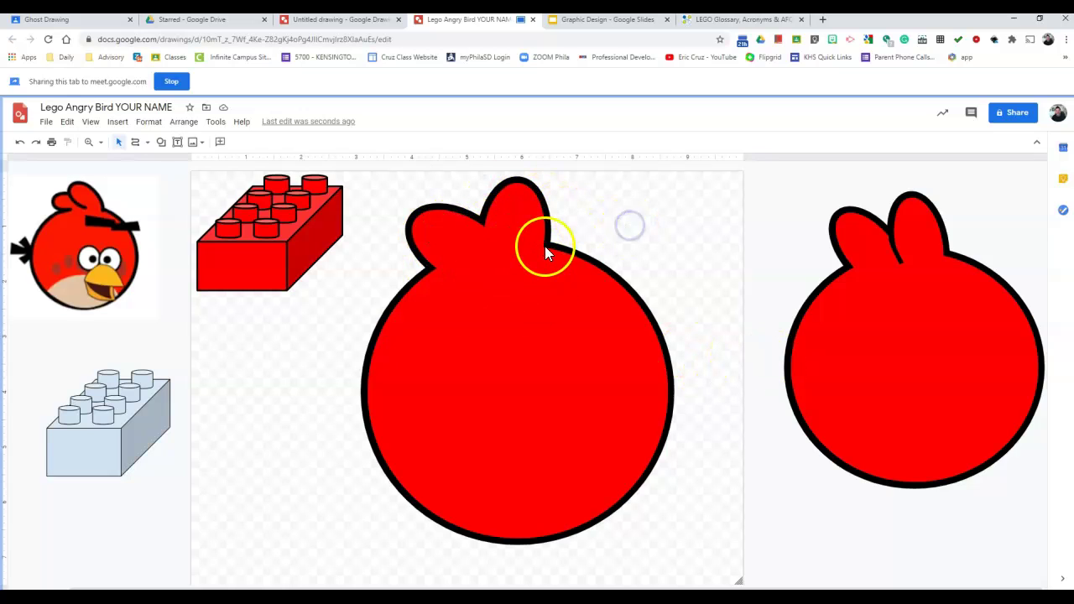
left_click(535, 351)
left_click(781, 314)
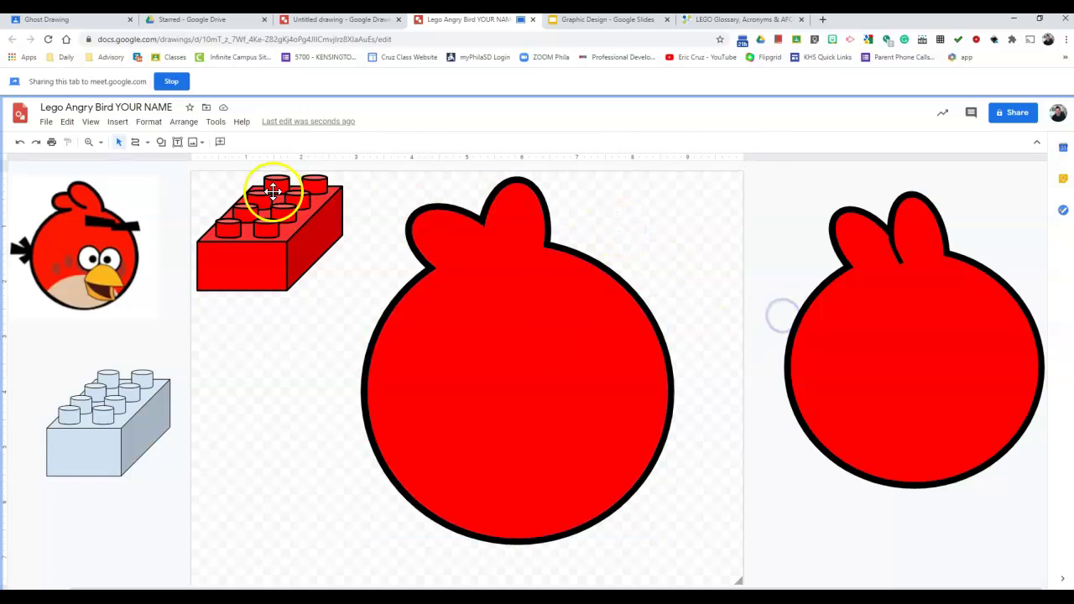
left_click(161, 142)
mouse_move(189, 161)
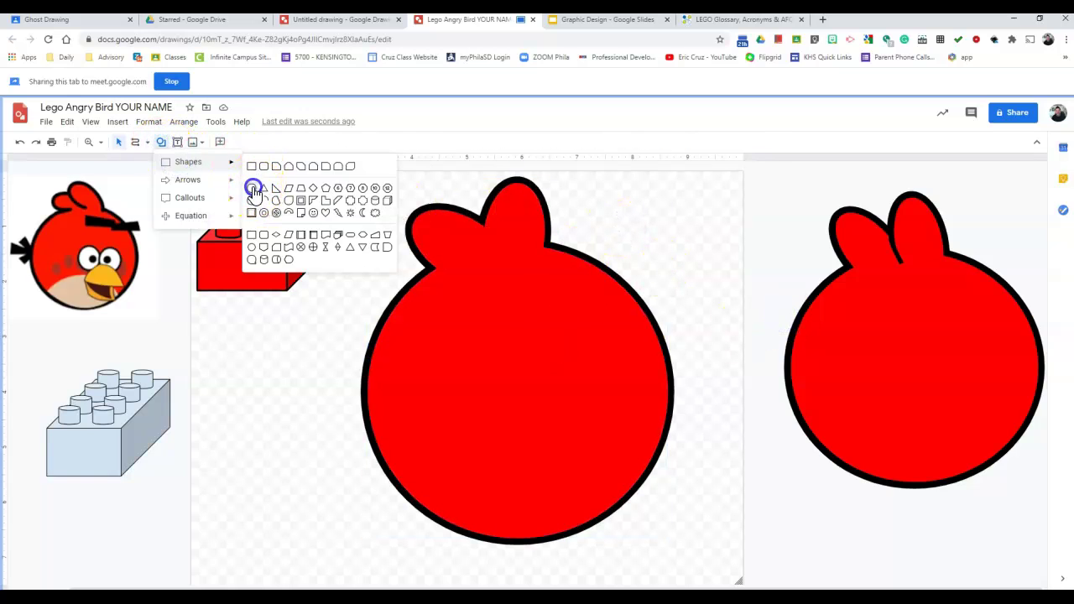
left_click(252, 179)
left_click_drag(208, 344, 427, 566)
left_click_drag(355, 501, 305, 475)
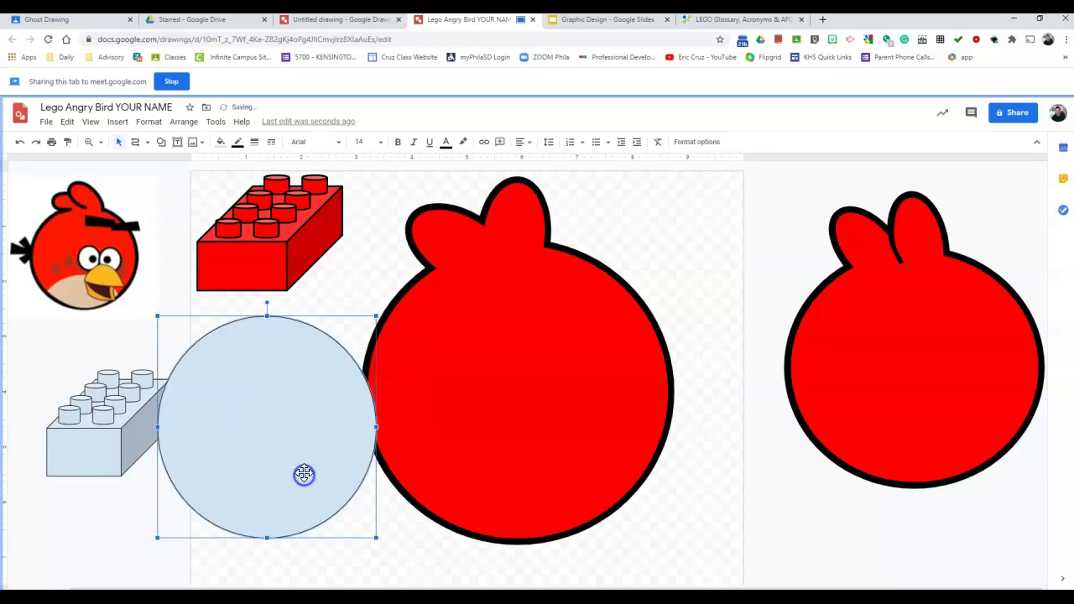
left_click_drag(267, 350, 302, 365)
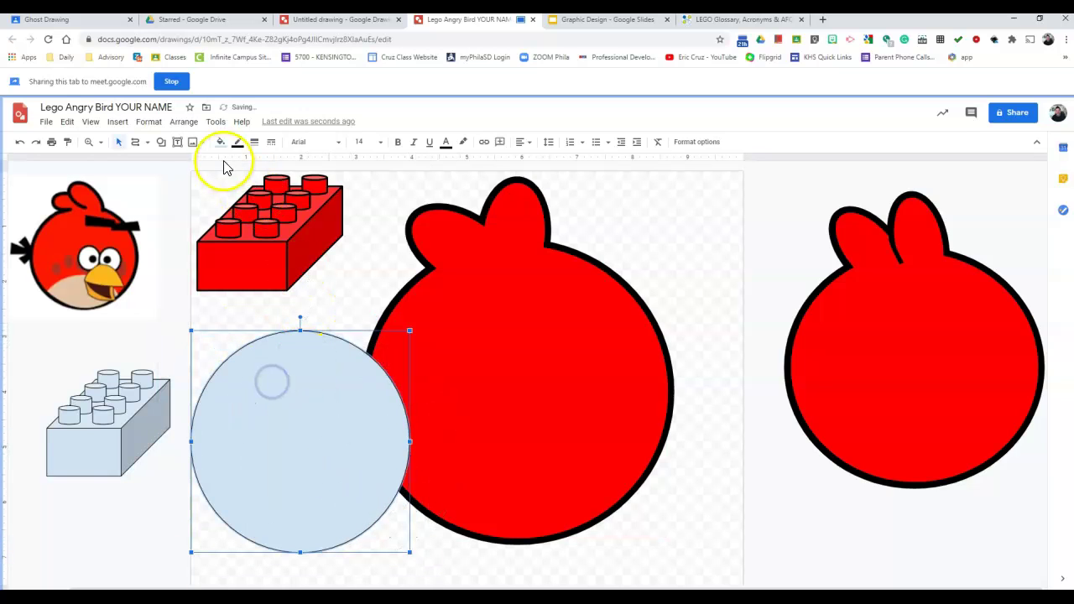
Draw an oval and move it onto the top of the light-blue circle.
left_click(160, 142)
mouse_move(193, 161)
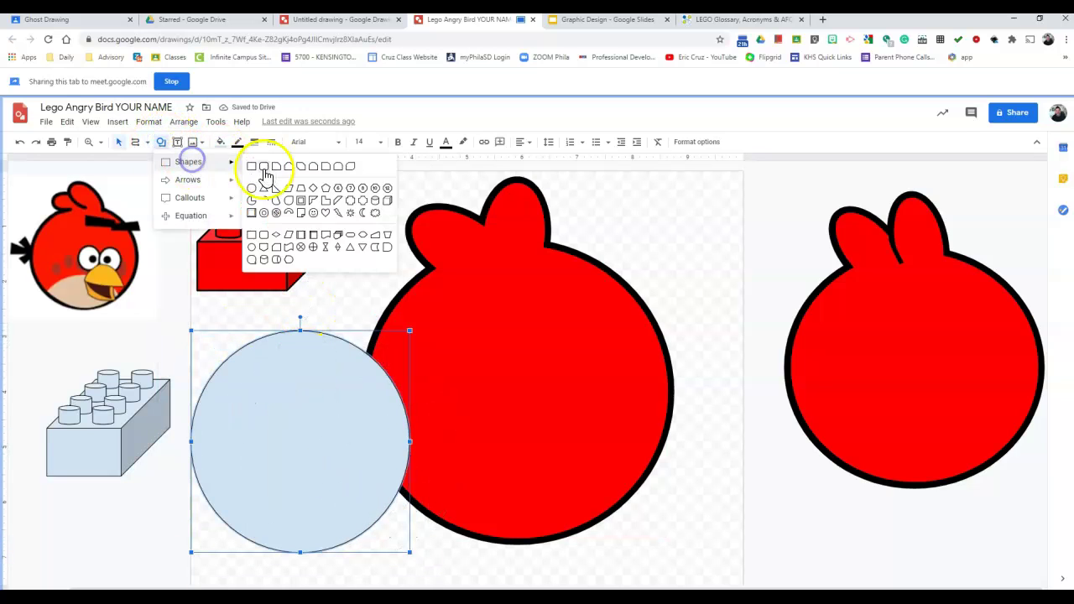
left_click(249, 193)
left_click_drag(192, 286, 257, 407)
left_click_drag(224, 369, 268, 366)
right_click(278, 361)
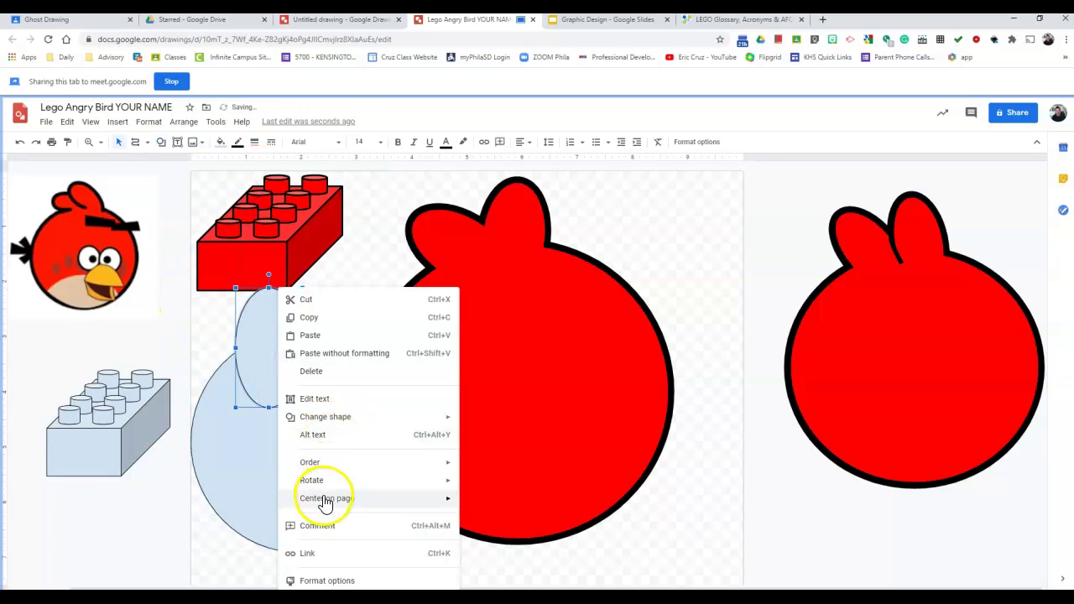
left_click_drag(260, 377, 319, 364)
Copy the oval, tilt the left one counter-clockwise, and fit both ovals onto the circle.
left_click(252, 348)
left_click_drag(250, 312, 259, 309)
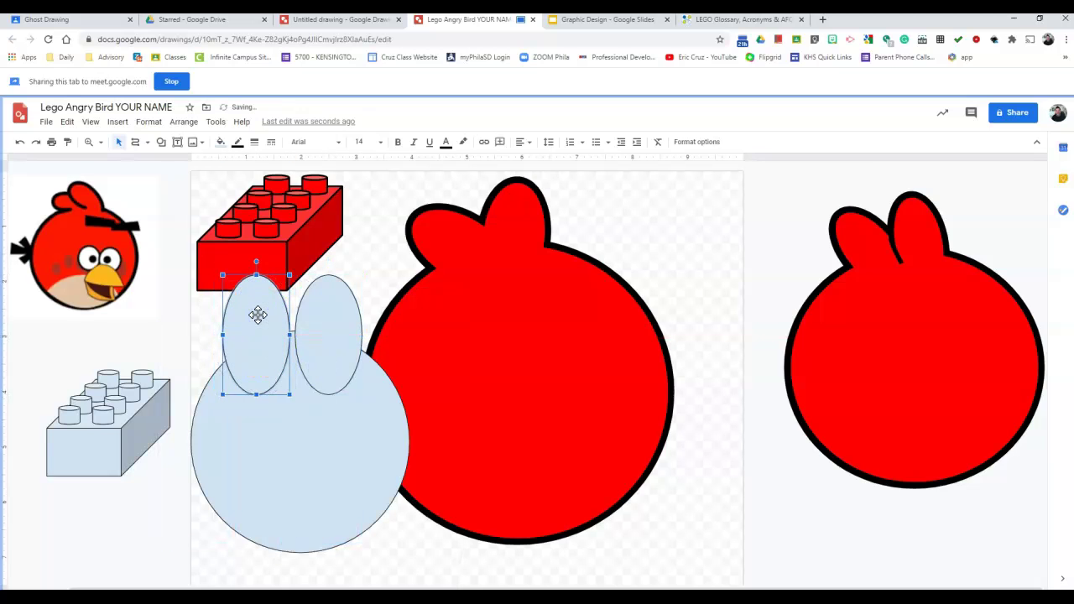
left_click_drag(257, 260, 201, 300)
left_click_drag(249, 343, 240, 348)
left_click(332, 323)
left_click_drag(298, 315, 301, 343)
left_click(255, 347)
left_click(305, 414)
Move the red Lego brick to the left side and the red bird body right.
left_click(300, 240)
left_click_drag(312, 220, 52, 346)
left_click(475, 408)
left_click(693, 283)
left_click(529, 398)
left_click_drag(529, 398, 602, 401)
left_click(367, 286)
Move the light-blue circle and its two ovals together up toward the top.
left_click(274, 431)
left_click(285, 362)
left_click_drag(284, 361, 297, 281)
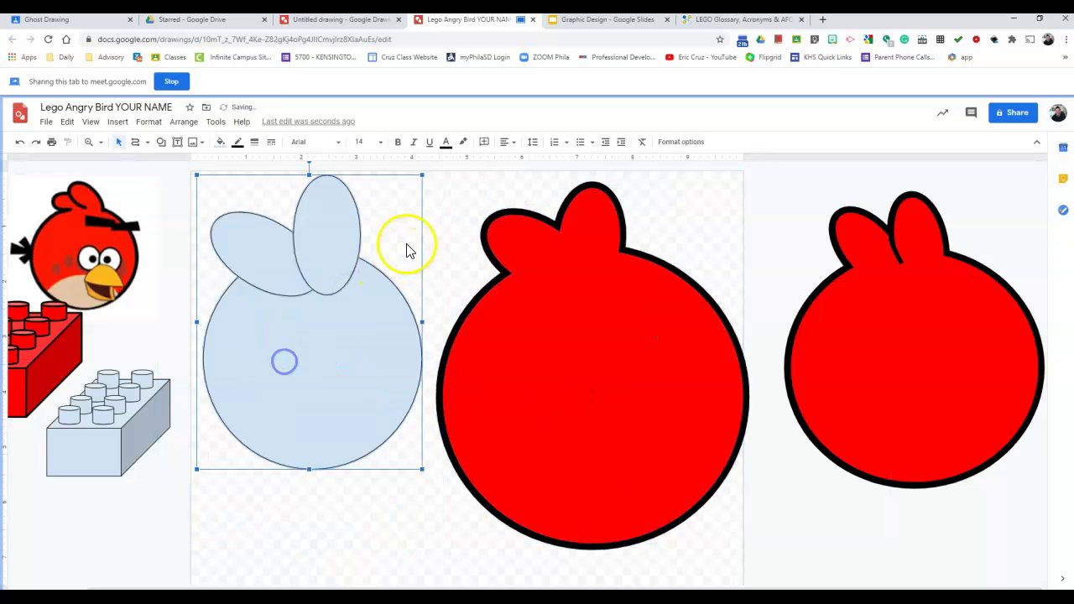
left_click(344, 505)
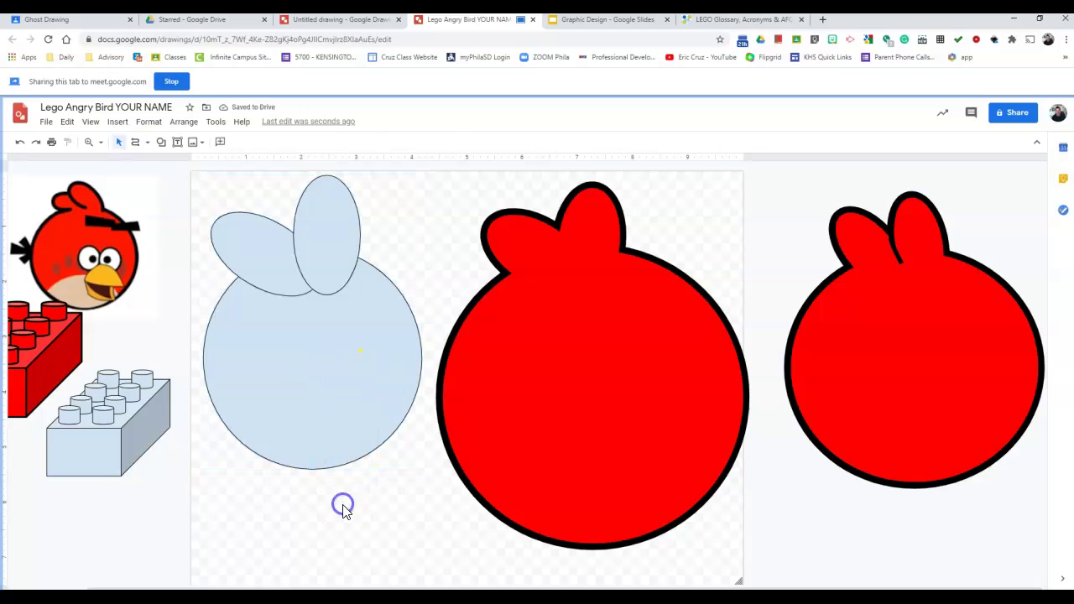
left_click(339, 331)
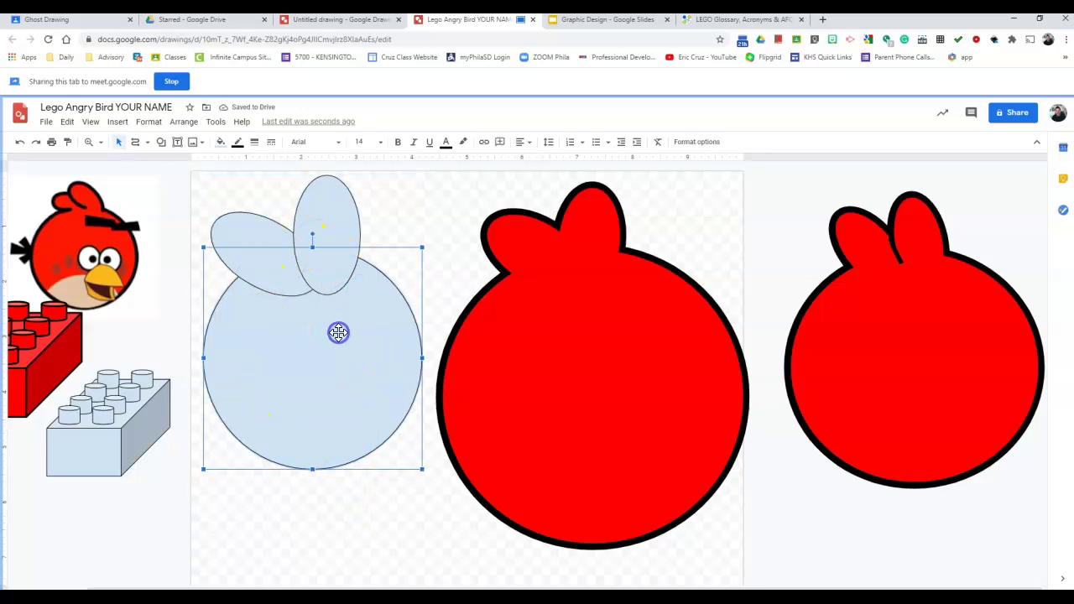
left_click(335, 223)
left_click(244, 241)
left_click(405, 250)
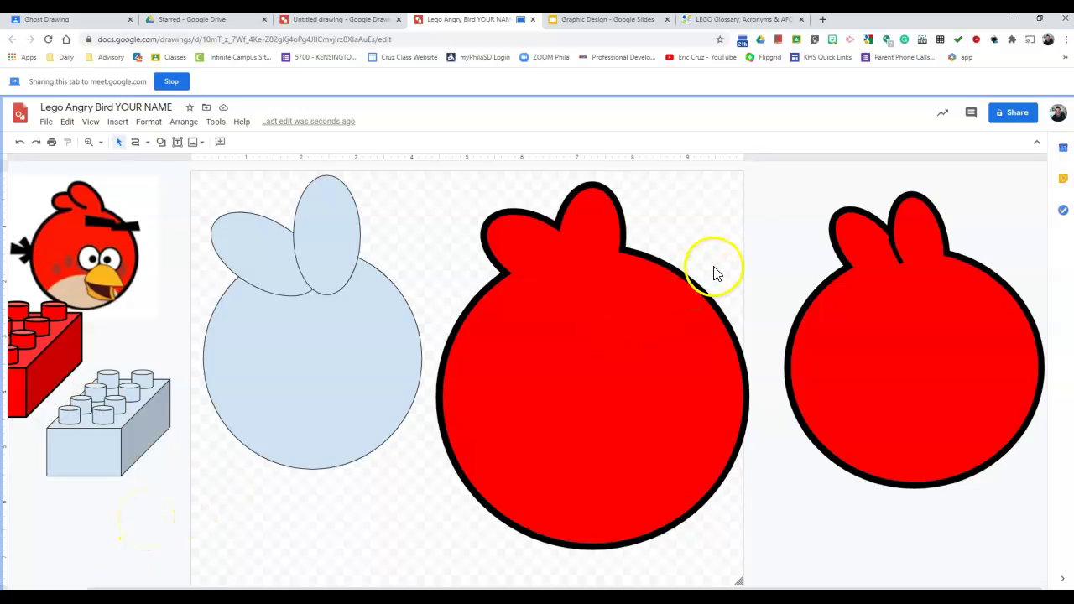
Nudge the reference Angry Bird picture slightly right and bring up the line types list.
left_click_drag(97, 223, 122, 224)
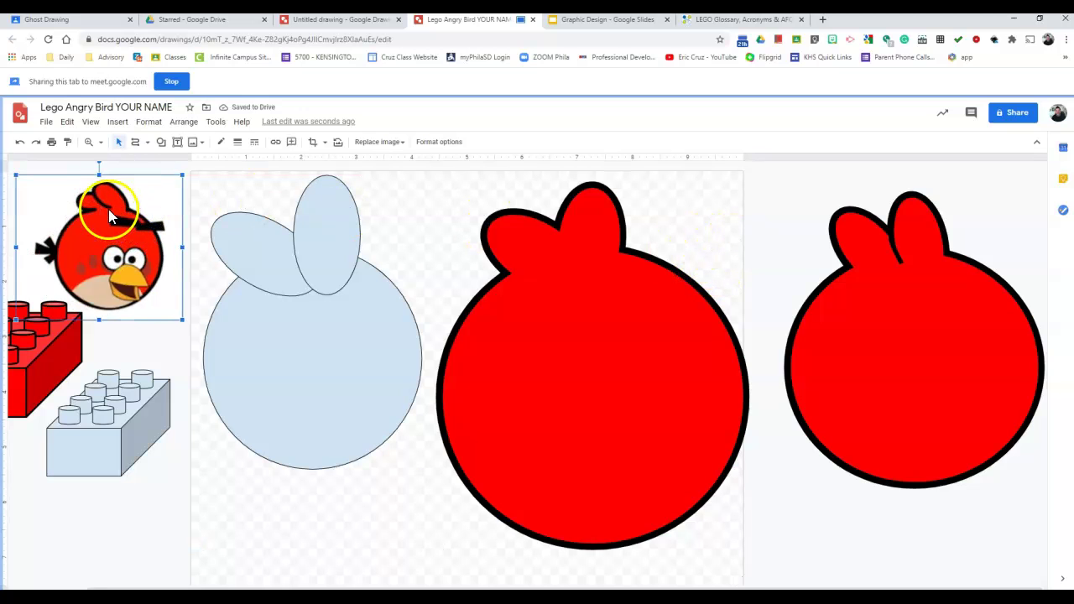
left_click(99, 179)
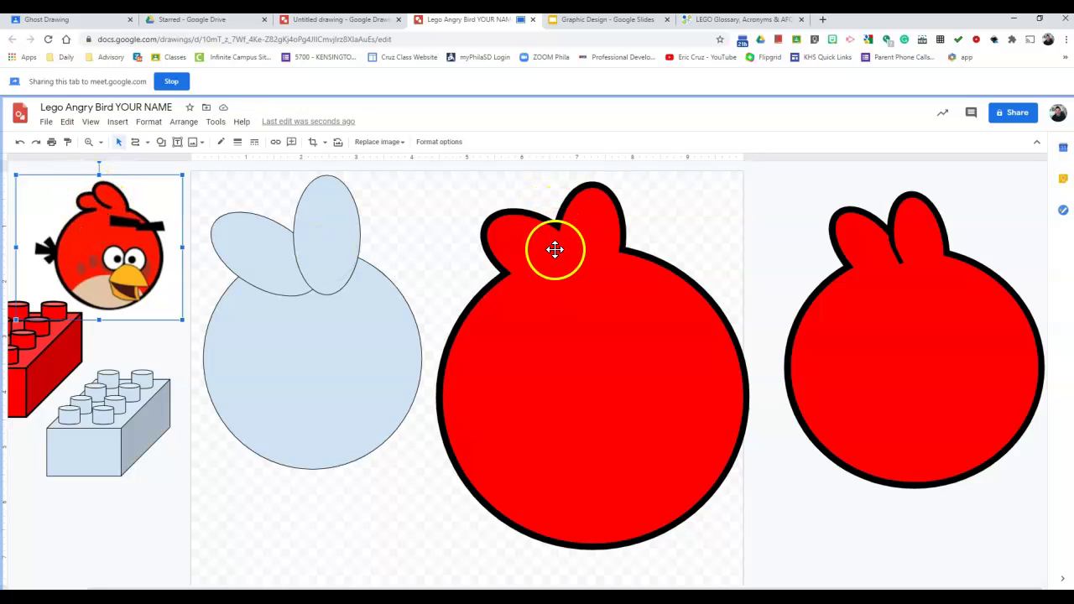
left_click(424, 228)
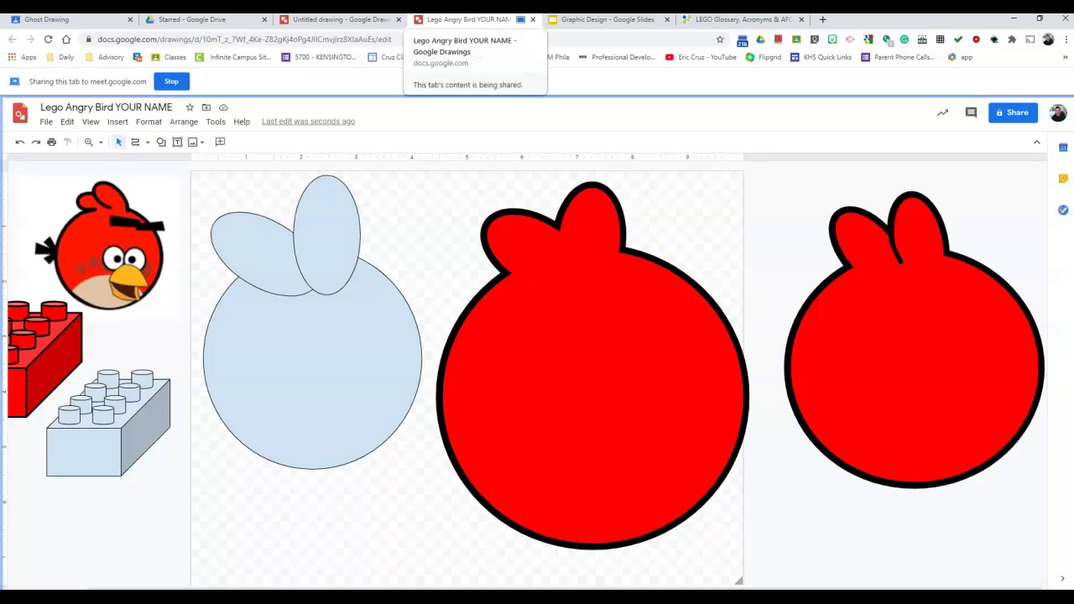
left_click(147, 143)
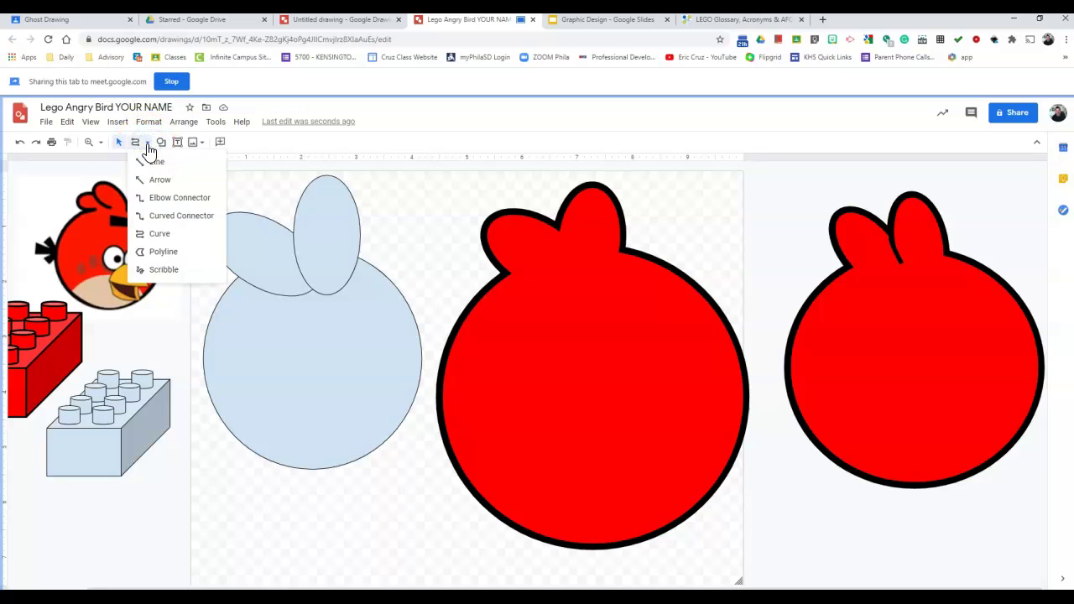
Draw a first curve on the bird's head and move it up to the crest feathers.
left_click(153, 161)
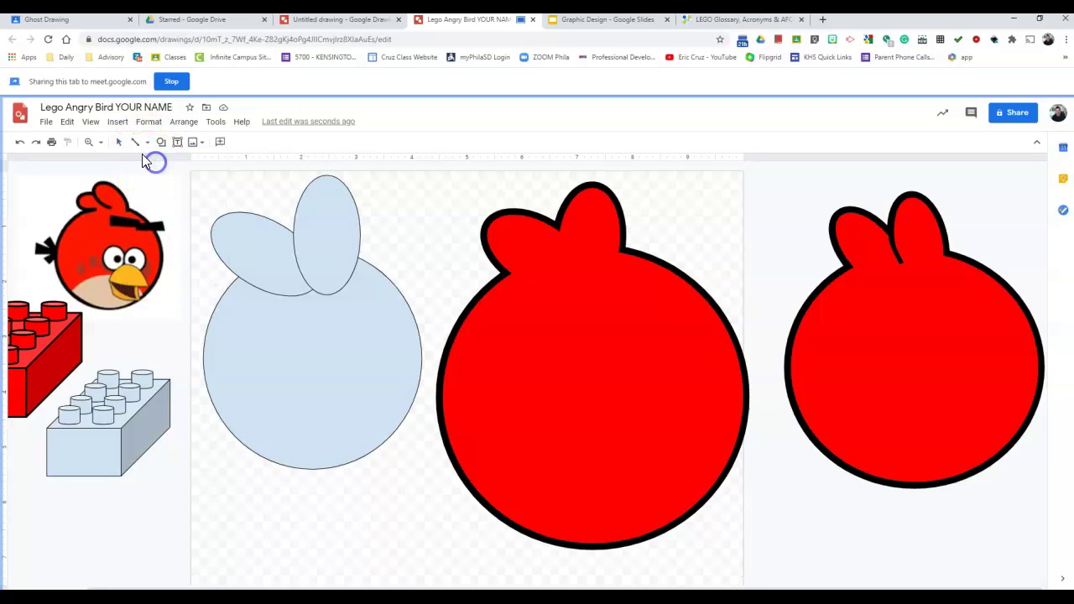
left_click(148, 143)
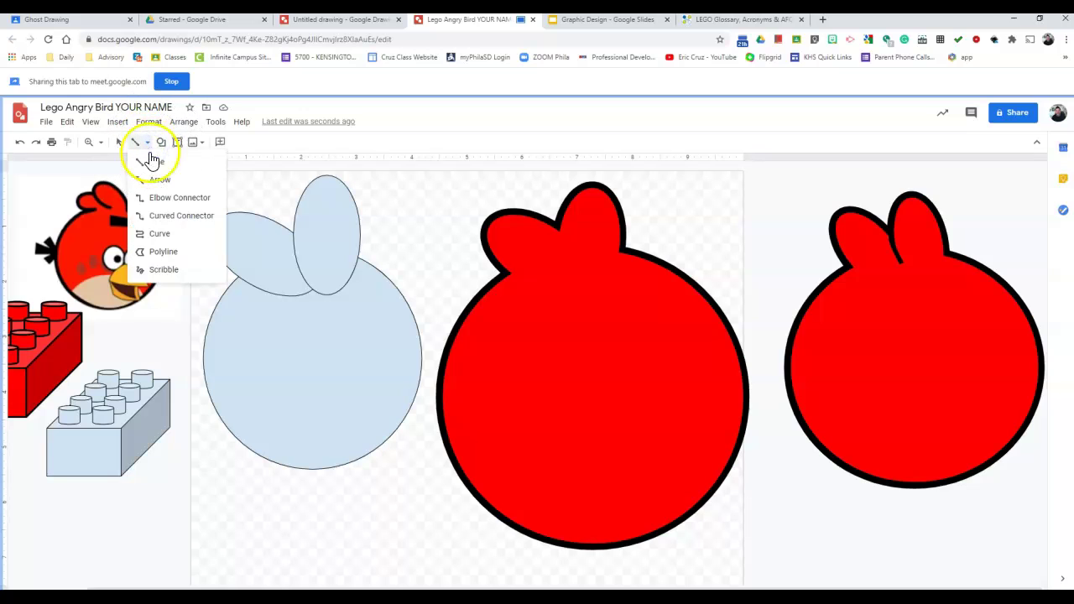
left_click(159, 240)
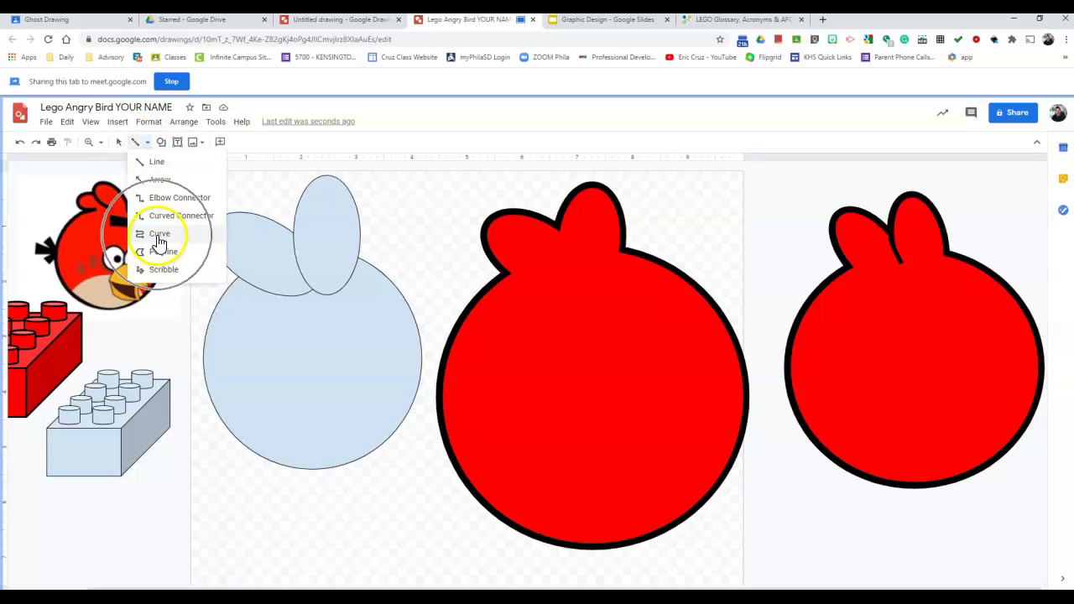
left_click(160, 239)
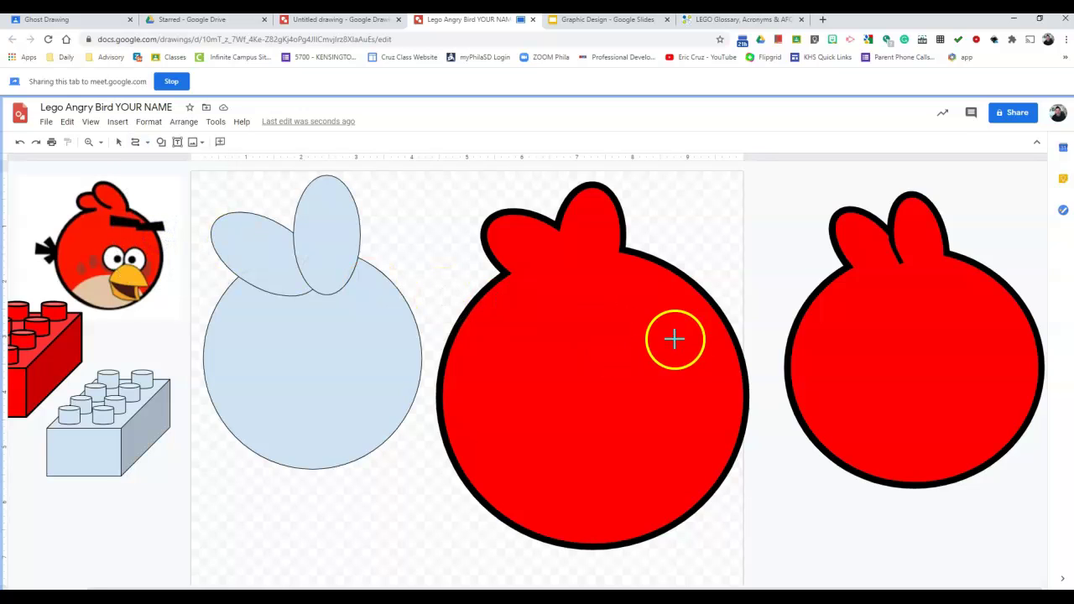
left_click(561, 214)
double_click(570, 266)
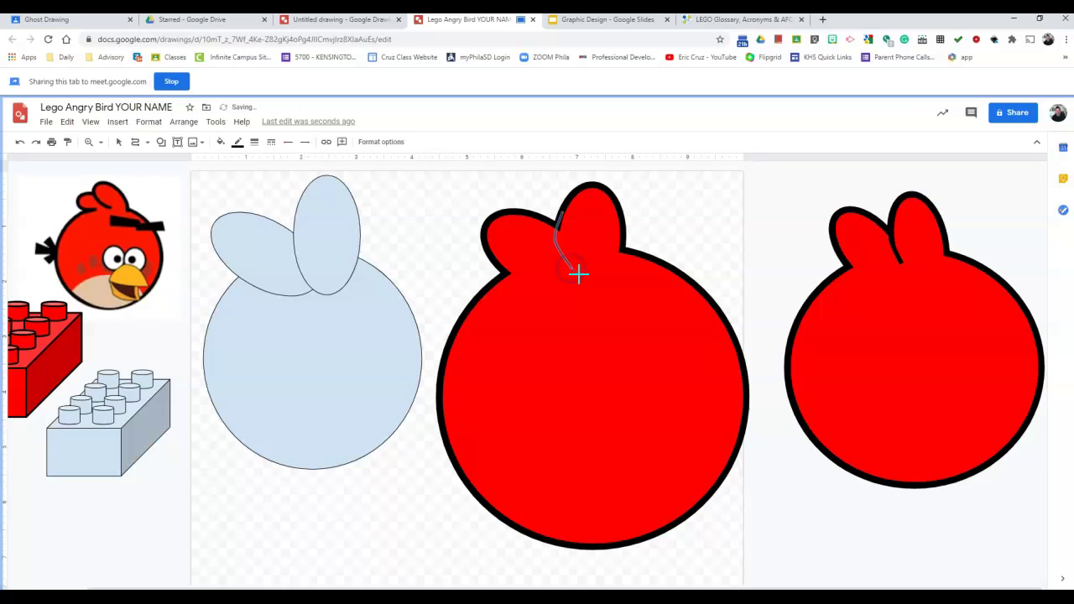
left_click_drag(571, 267, 599, 293)
left_click(588, 281)
left_click_drag(593, 292, 559, 254)
Draw a new curve from the head top down between the two crest feathers.
key("Escape")
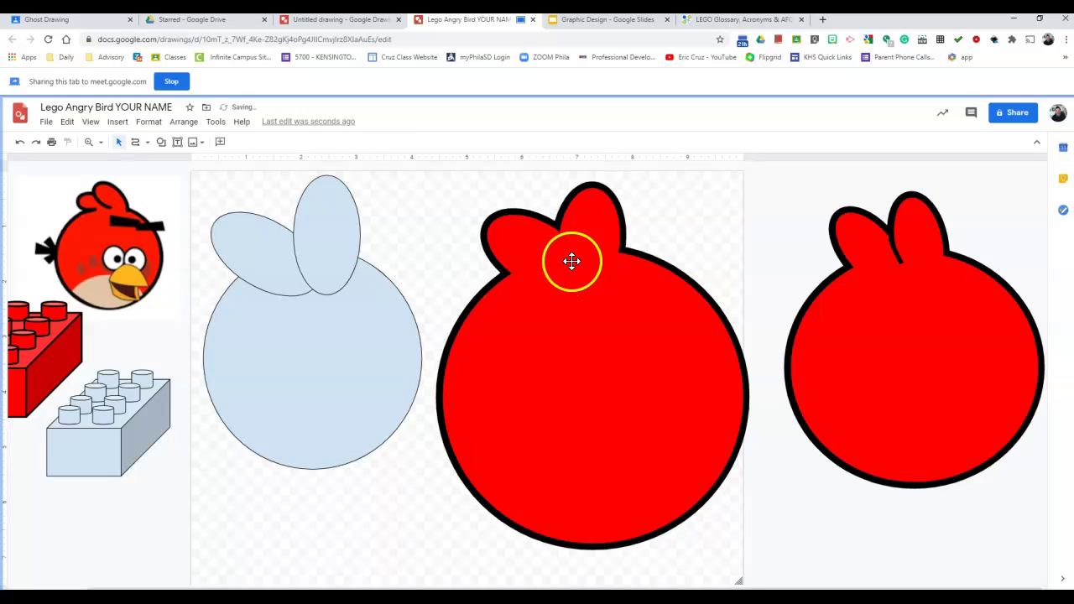
left_click(146, 142)
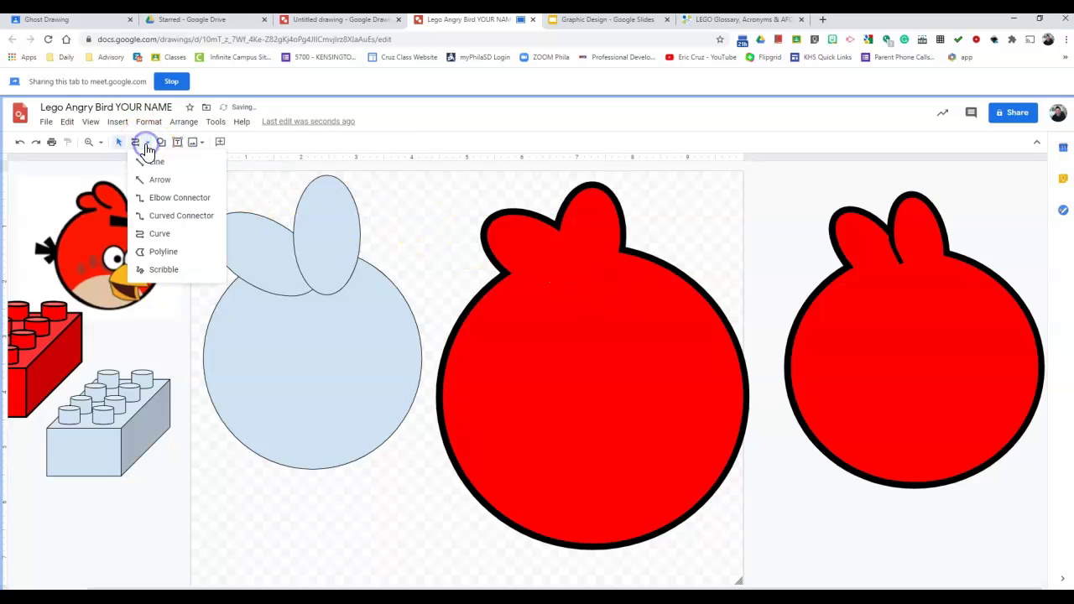
left_click(160, 234)
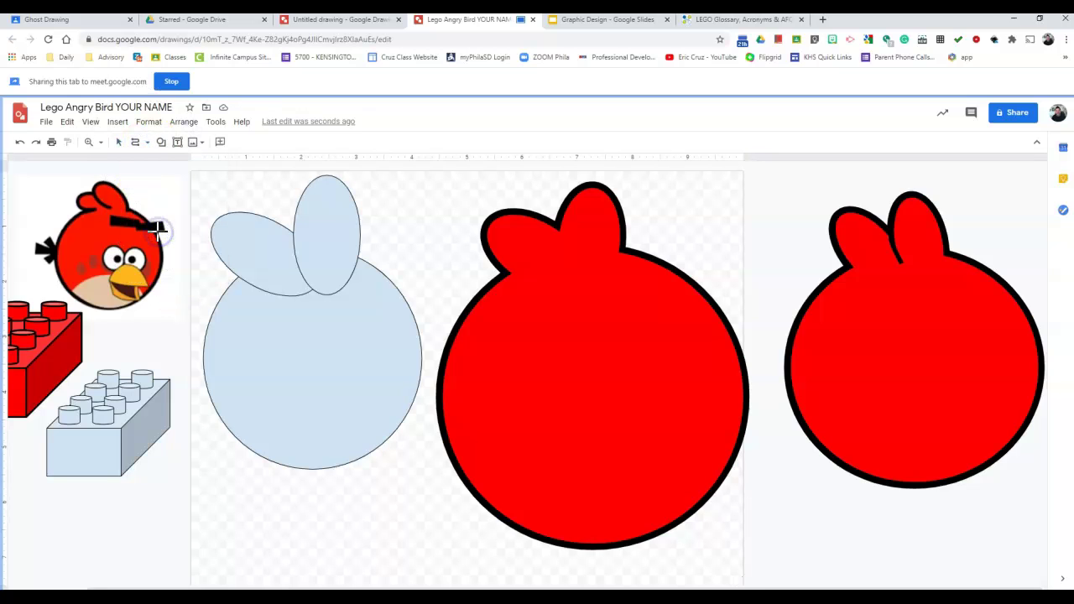
left_click(146, 142)
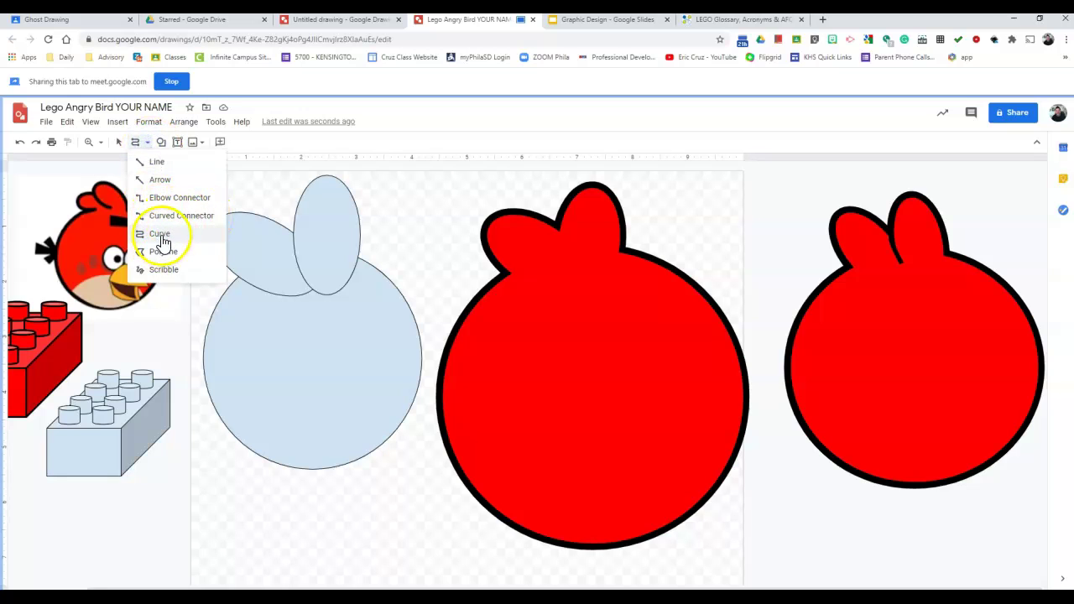
left_click(559, 212)
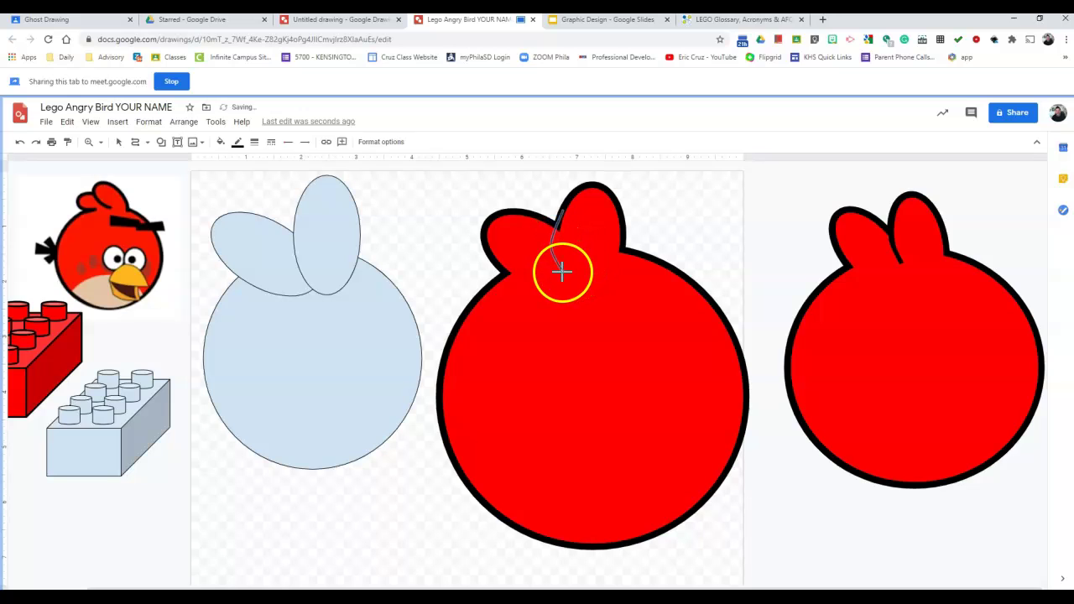
double_click(562, 271)
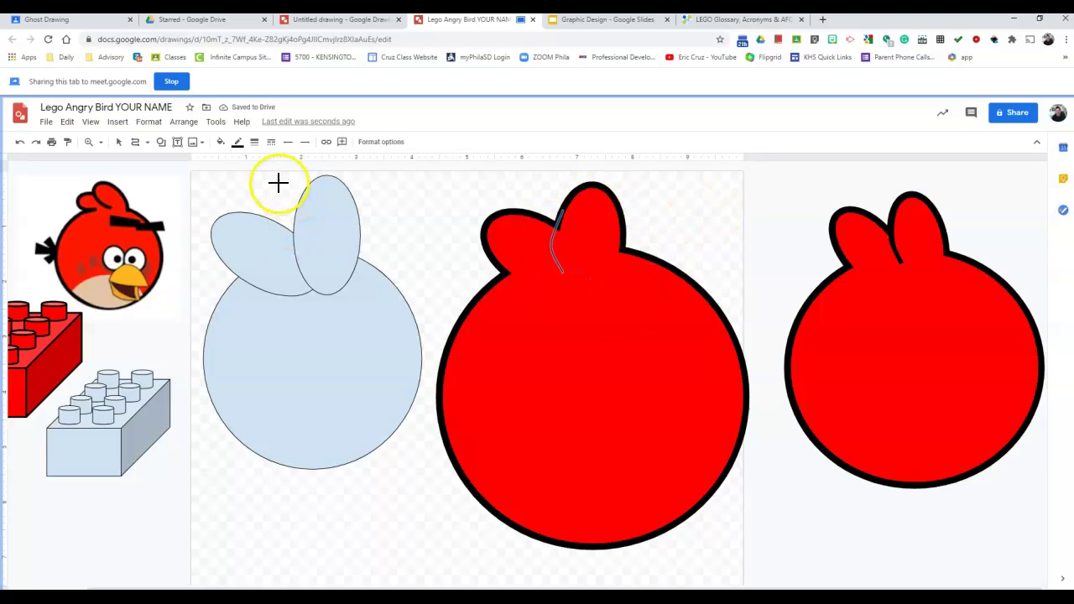
Thicken the curve to a 16px line weight, then try another heavy weight.
left_click(255, 142)
left_click(278, 269)
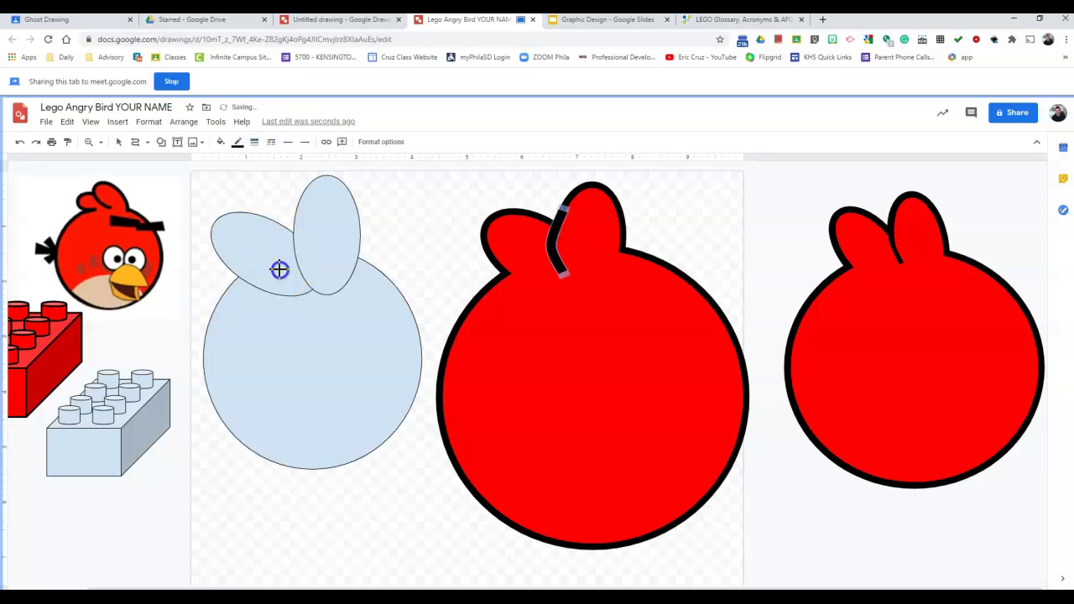
left_click(256, 144)
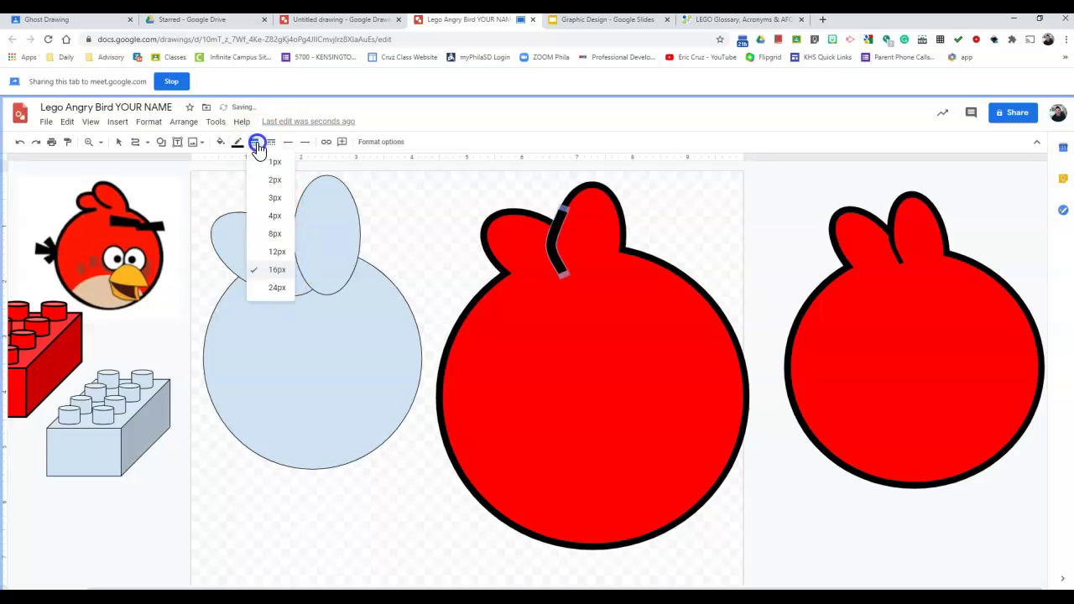
left_click(283, 252)
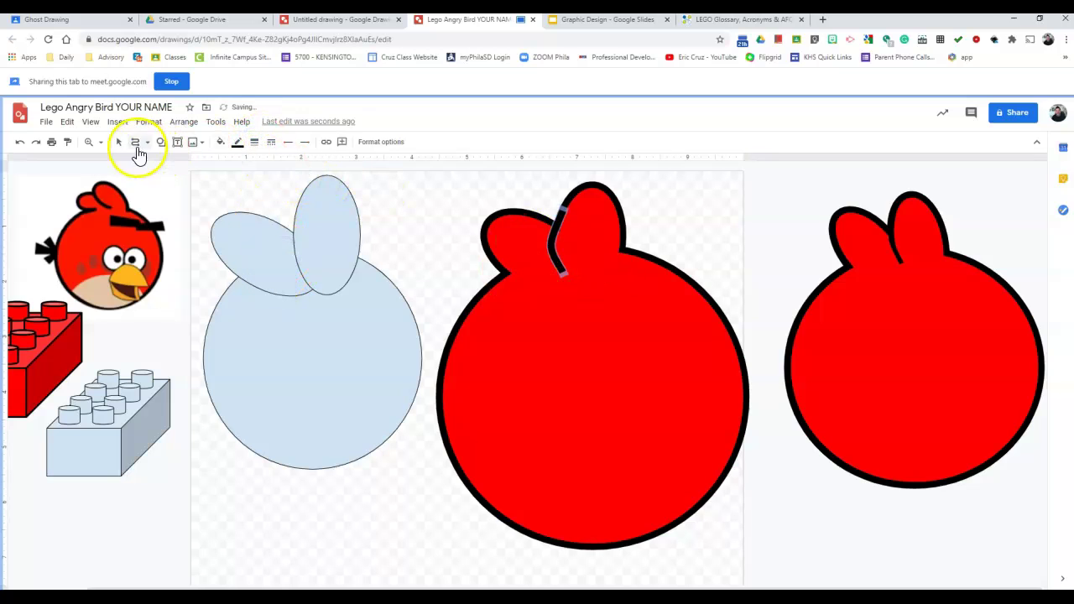
Bend the curve and adjust its lower end to fit between the feathers.
left_click(122, 144)
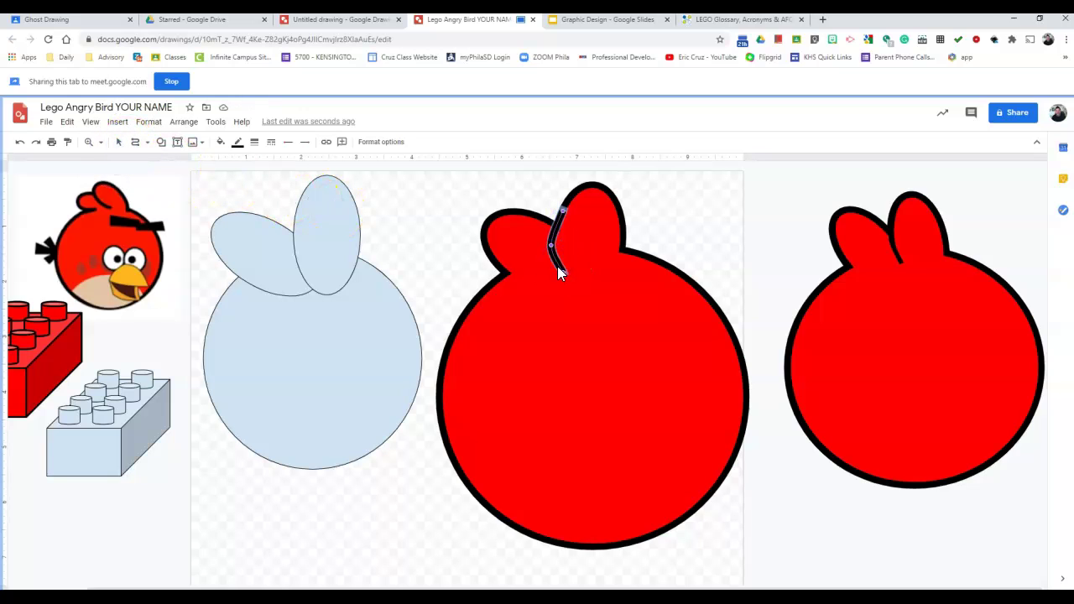
left_click_drag(559, 240, 573, 250)
left_click_drag(564, 272, 563, 274)
left_click(552, 250)
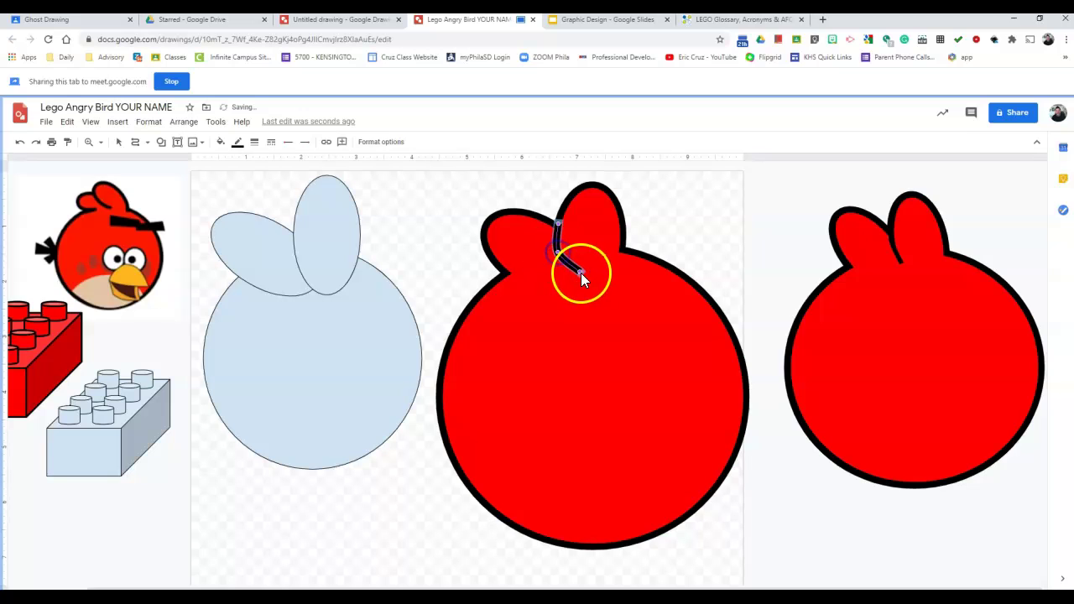
left_click_drag(567, 273, 566, 273)
left_click(558, 247)
left_click(697, 228)
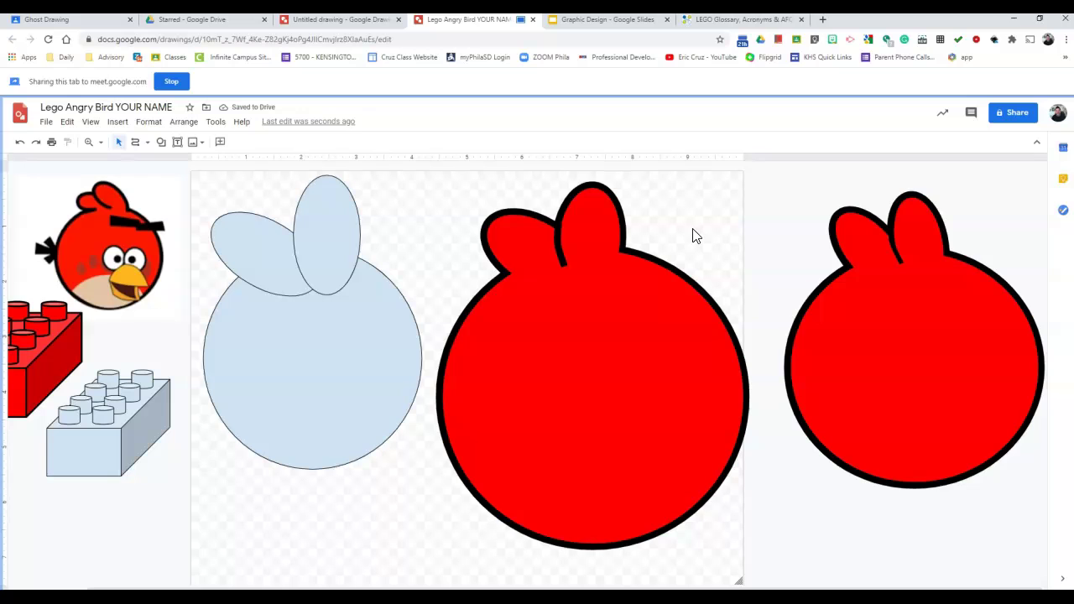
Delete the old head curve and draw a new curve between the crest feathers.
left_click(557, 246)
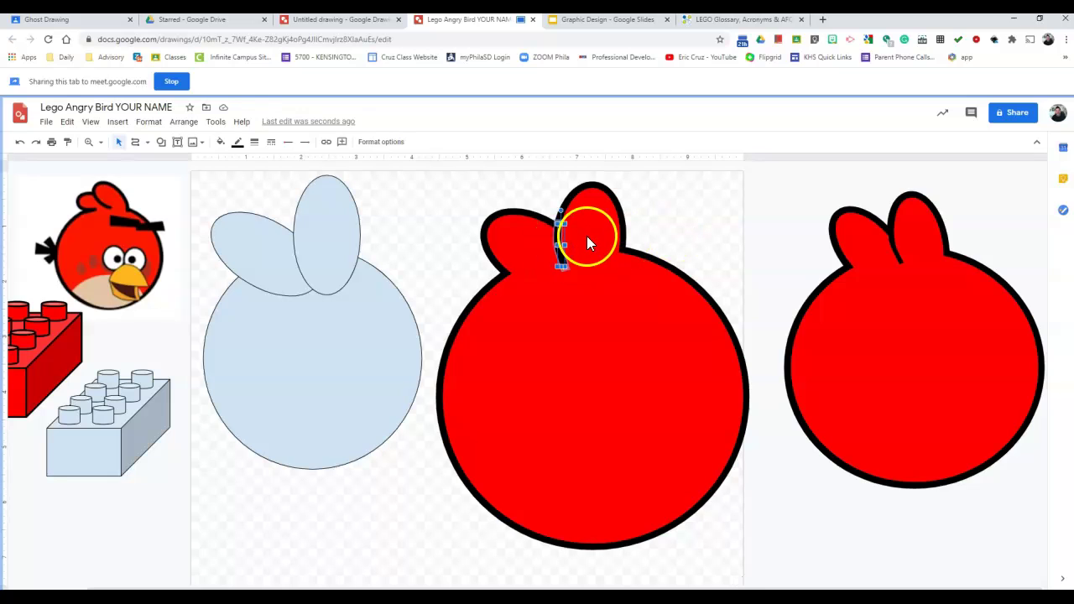
key("Delete")
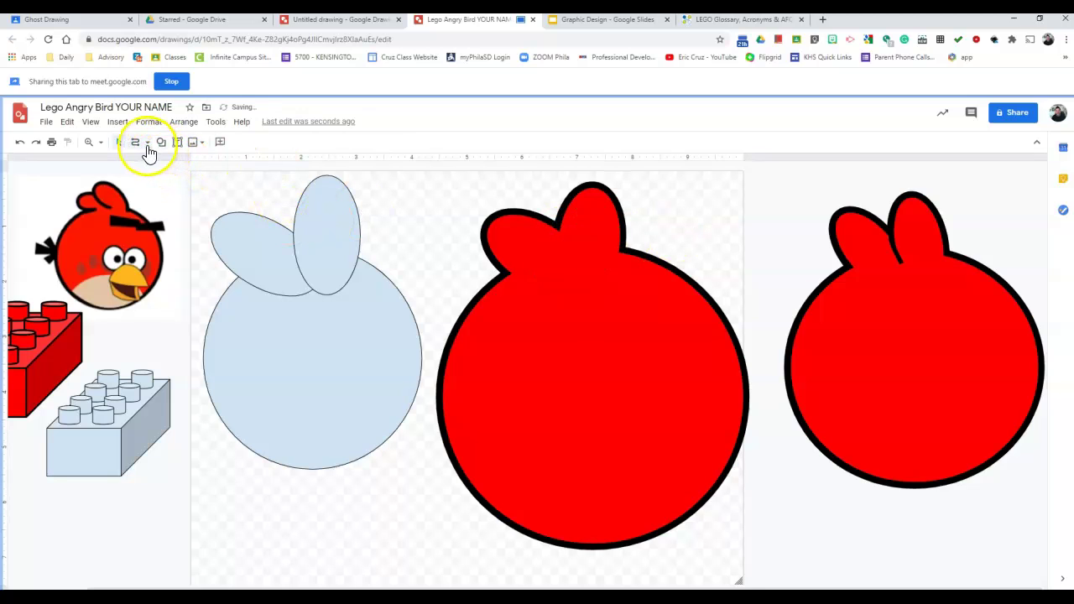
left_click(148, 147)
left_click(173, 233)
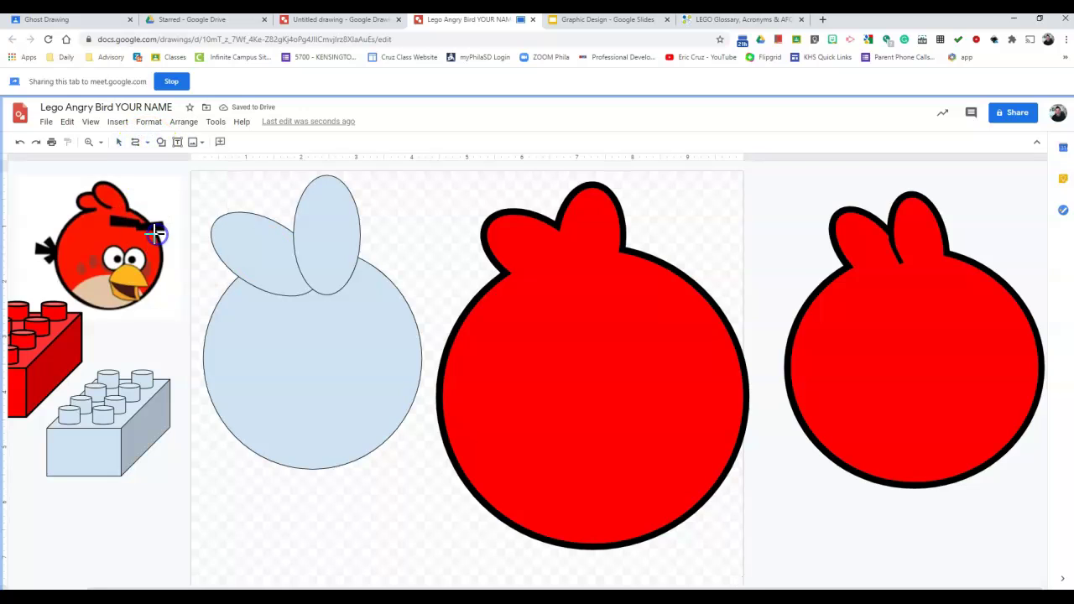
double_click(564, 261)
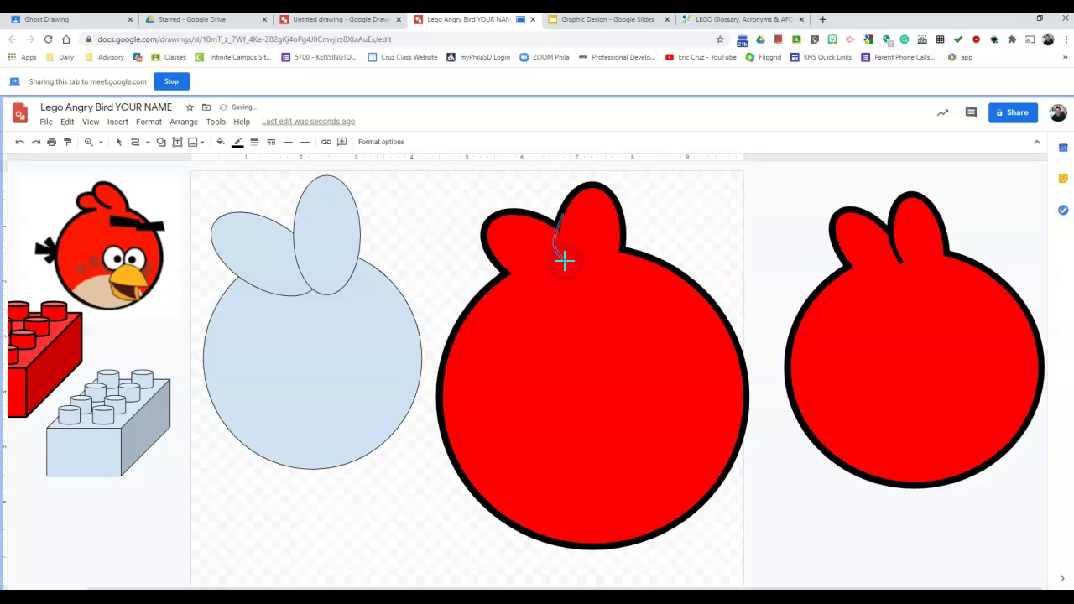
Give the new head curve a thick black line weight.
left_click(253, 144)
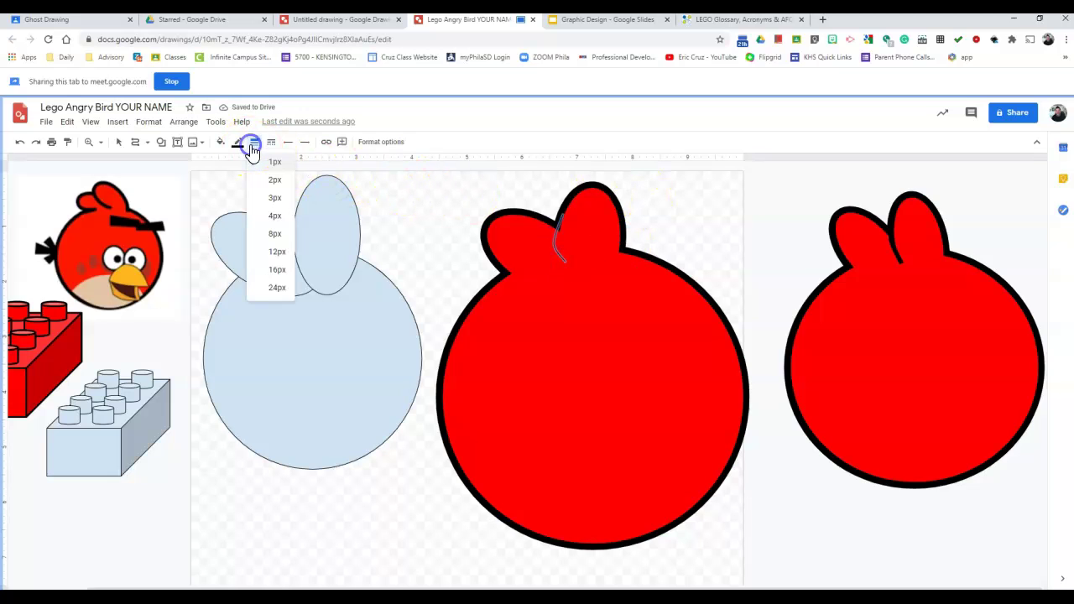
left_click(266, 251)
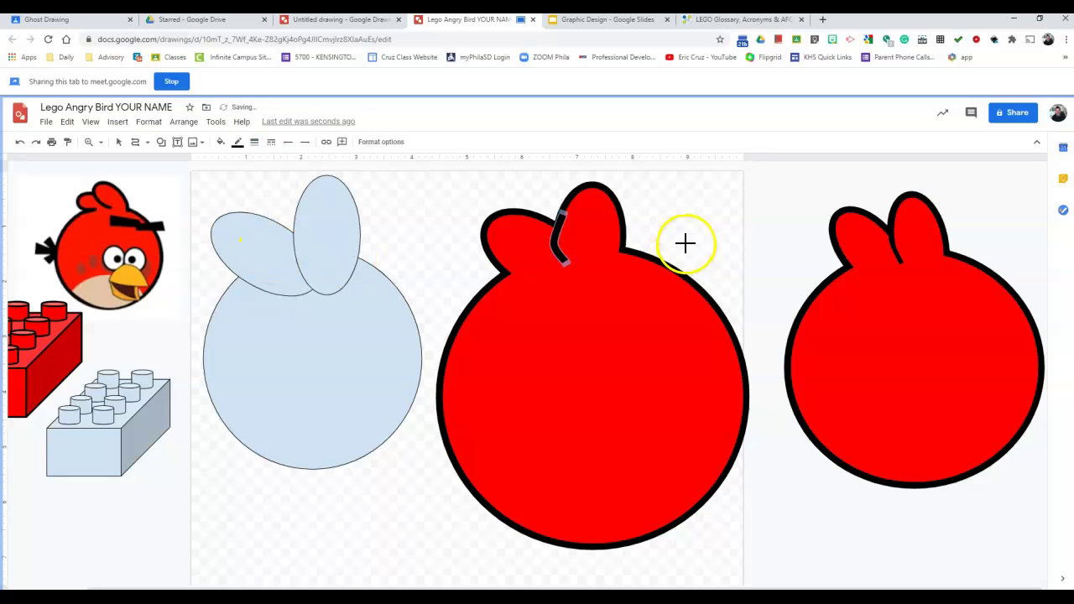
left_click(252, 143)
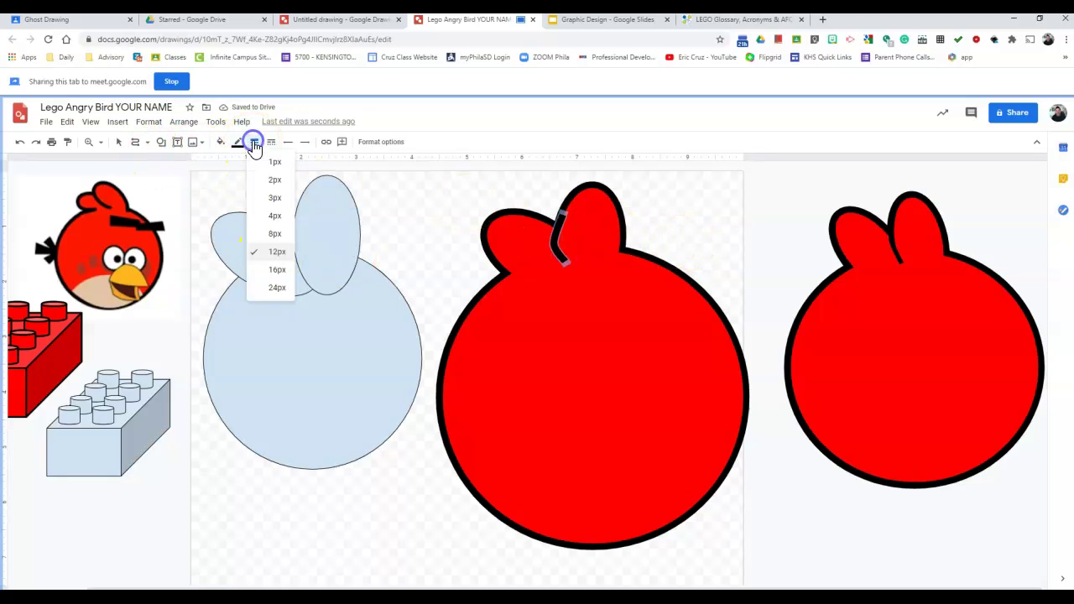
left_click(280, 232)
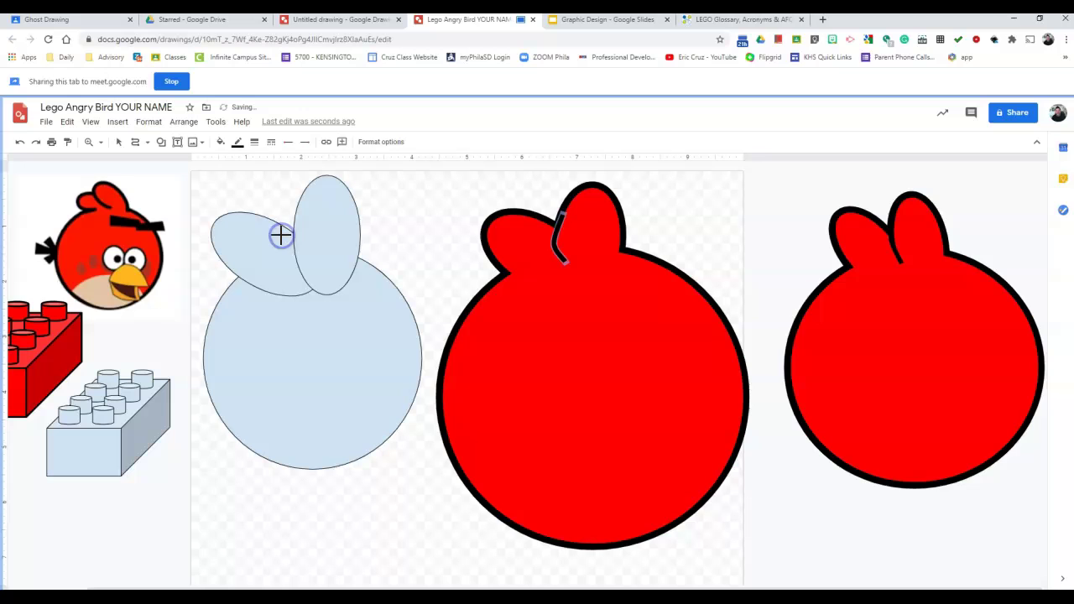
left_click(260, 143)
left_click(272, 251)
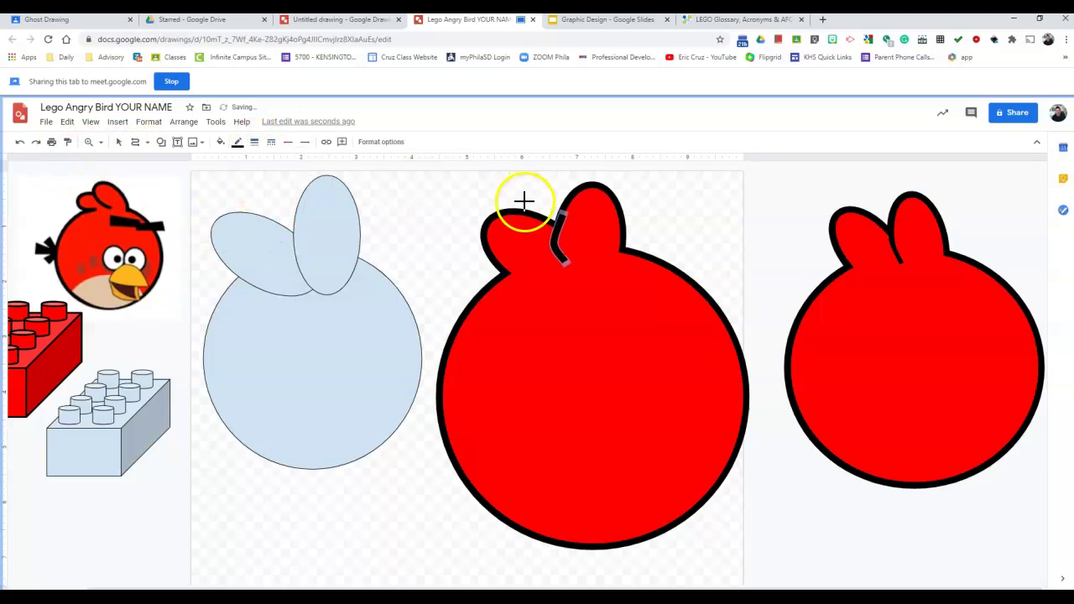
Edit the curve's points so its top end joins the black outline.
left_click(120, 146)
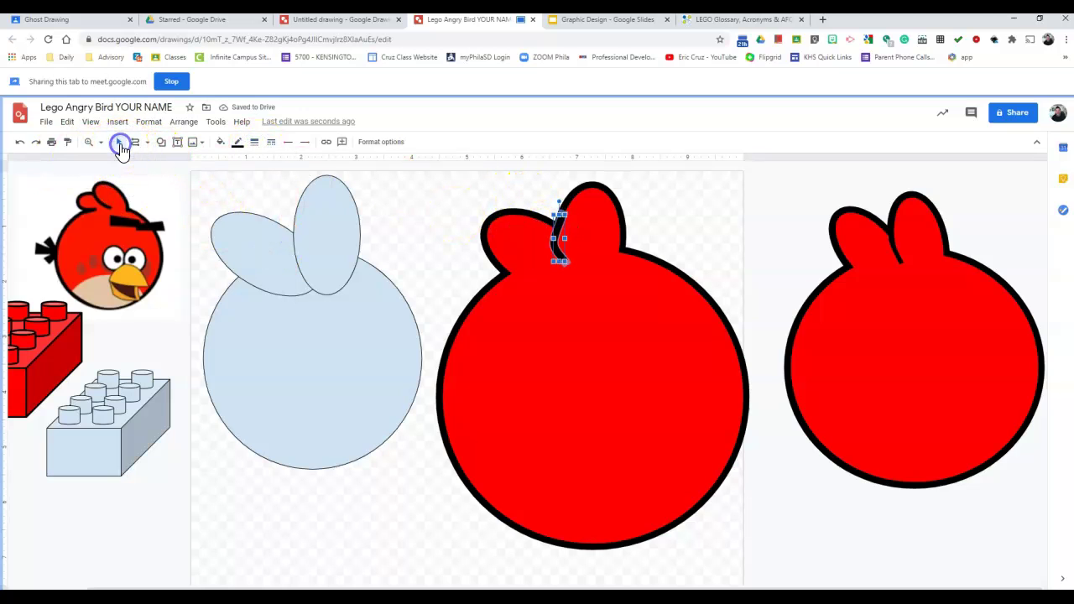
double_click(559, 228)
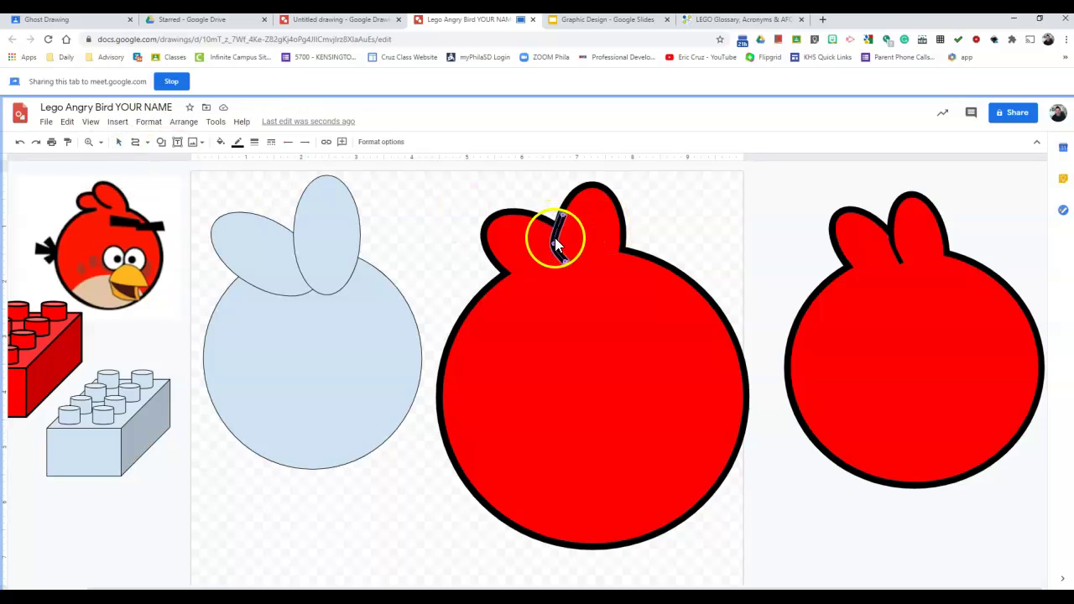
left_click_drag(558, 220, 560, 213)
left_click(655, 223)
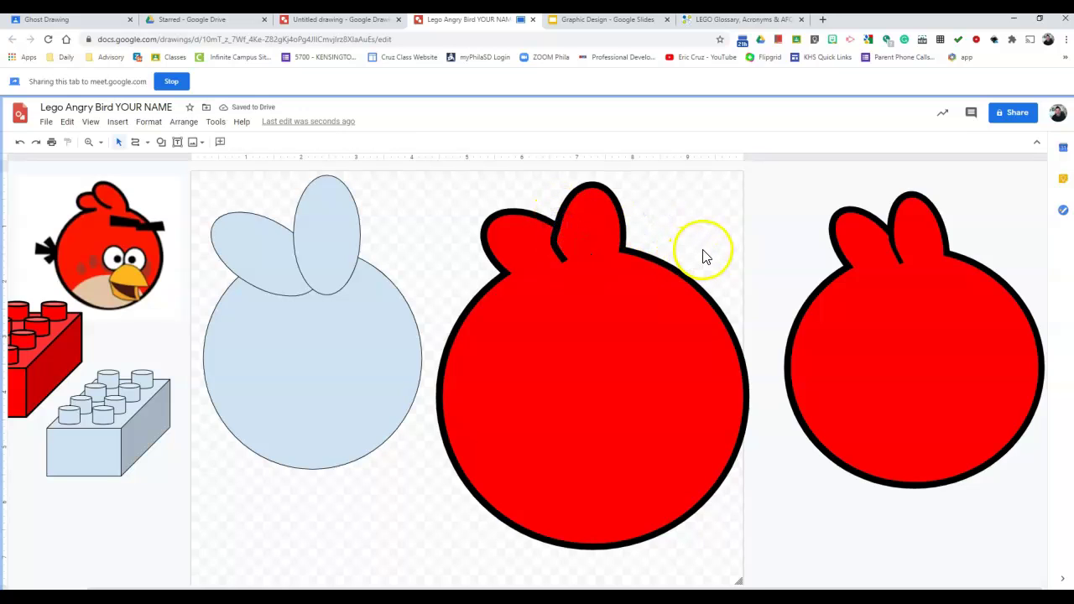
left_click(564, 258)
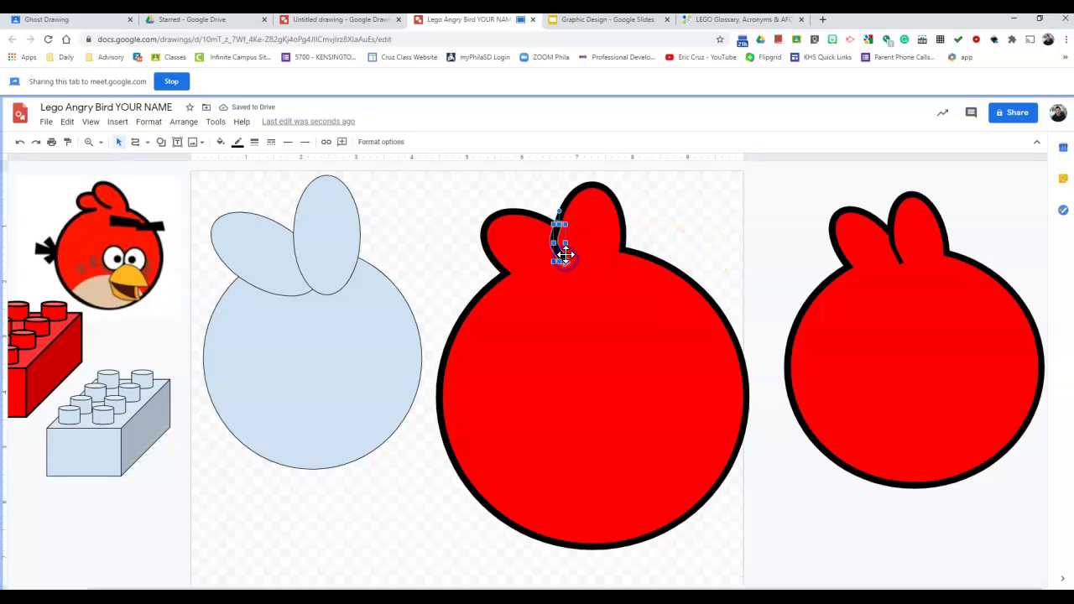
left_click(669, 247)
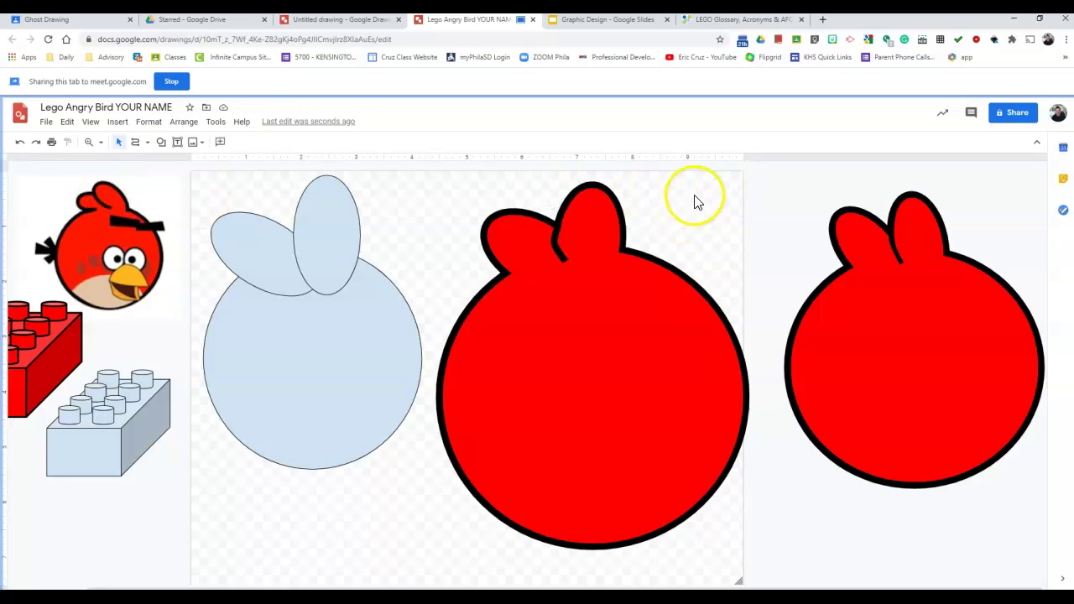
Marquee-select all parts of the middle red bird and group them.
left_click_drag(695, 196, 484, 379)
left_click(681, 249)
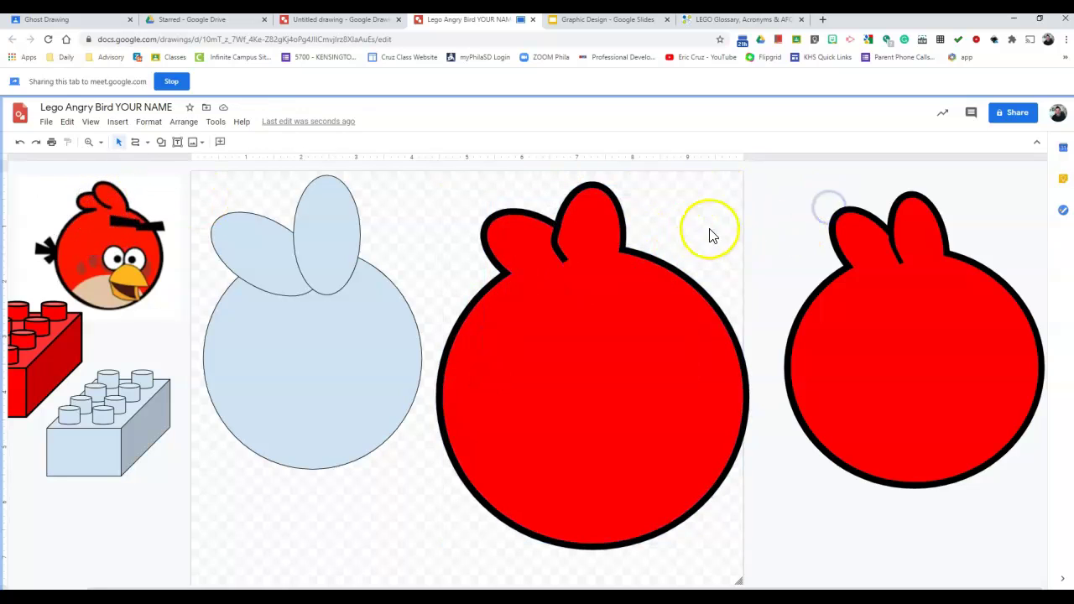
left_click_drag(695, 215, 460, 449)
left_click(508, 376)
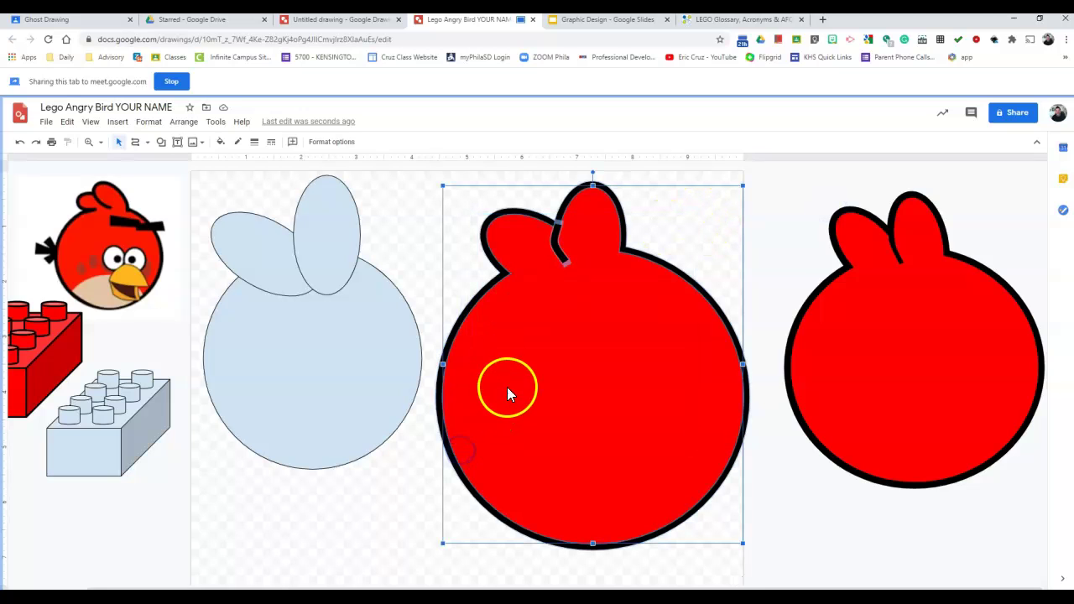
left_click(184, 122)
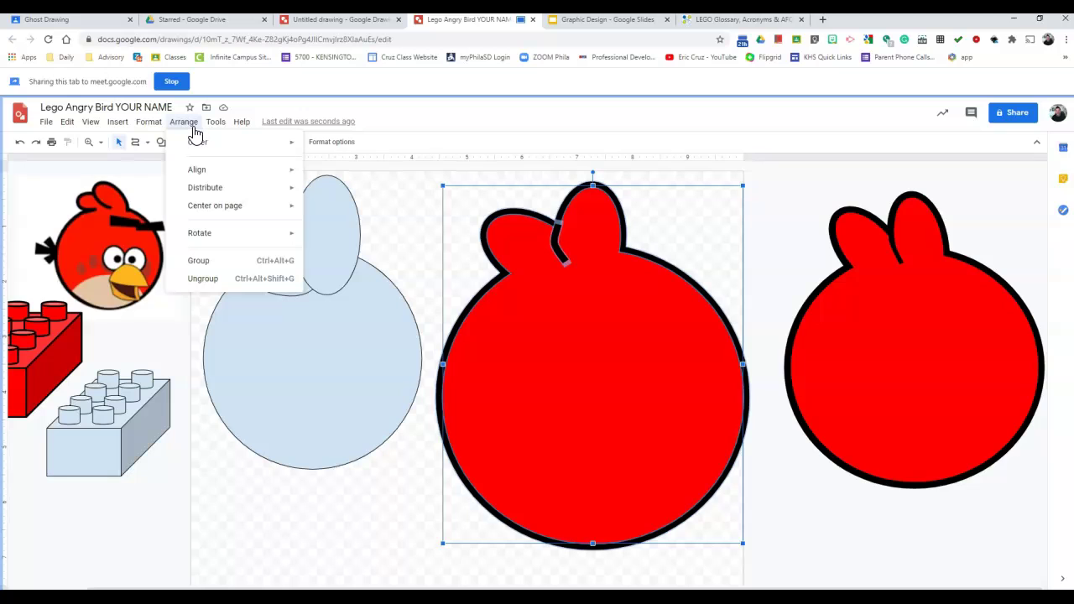
left_click(202, 260)
left_click(765, 242)
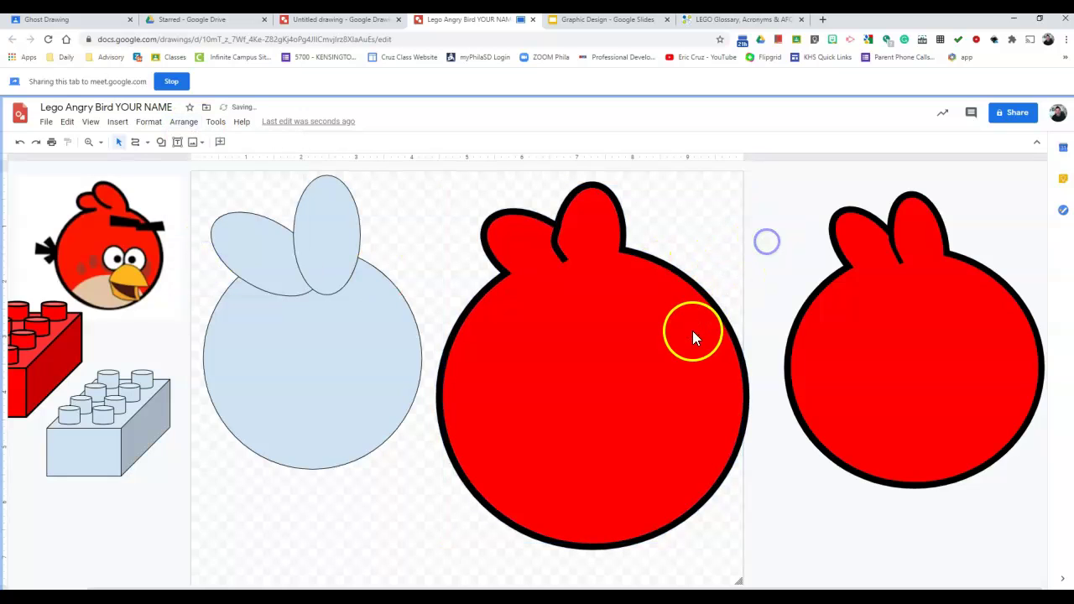
Delete the light-blue bird sketch and move the grouped red bird left into its place.
left_click(97, 462)
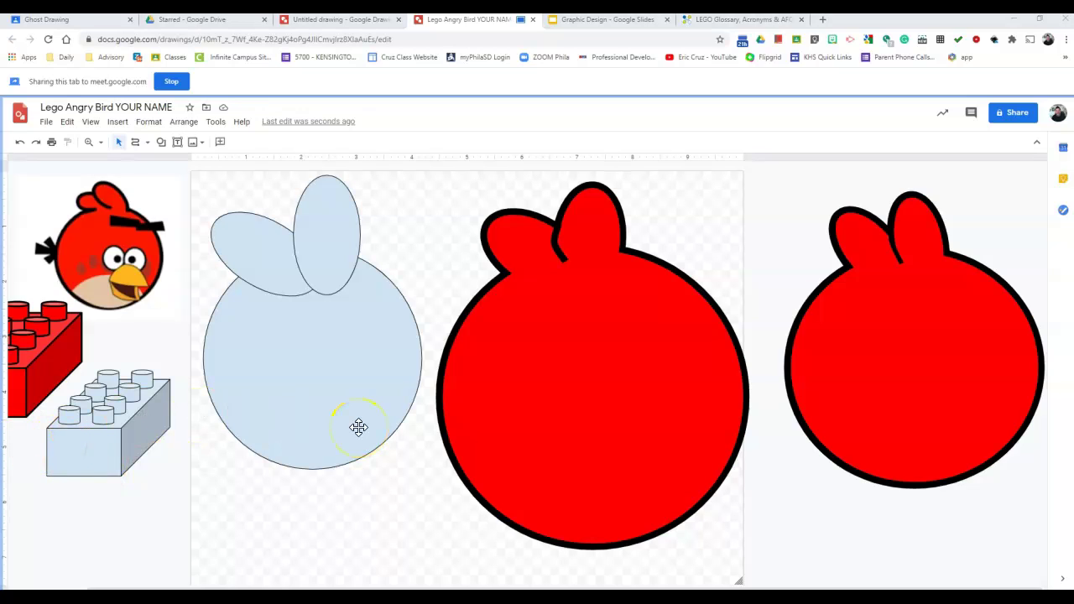
left_click(226, 359)
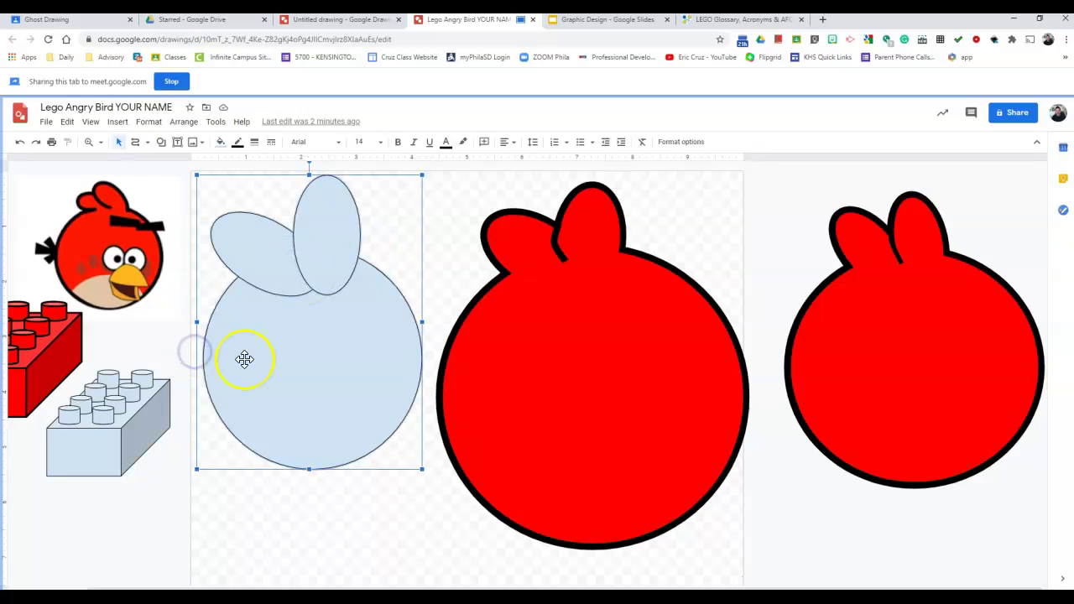
key("Delete")
left_click(529, 378)
left_click_drag(561, 383, 440, 385)
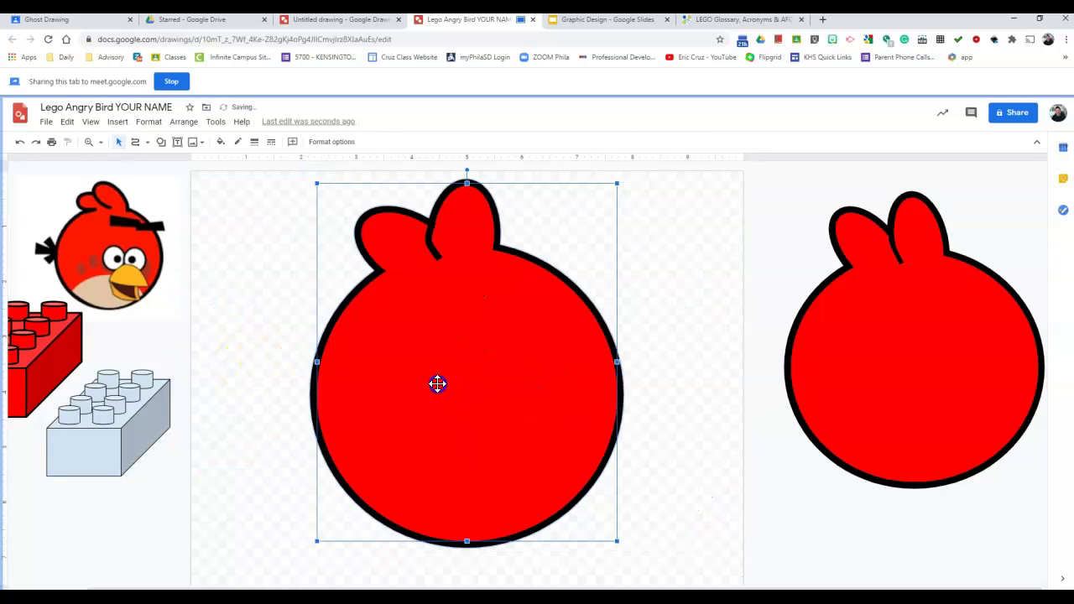
left_click(705, 359)
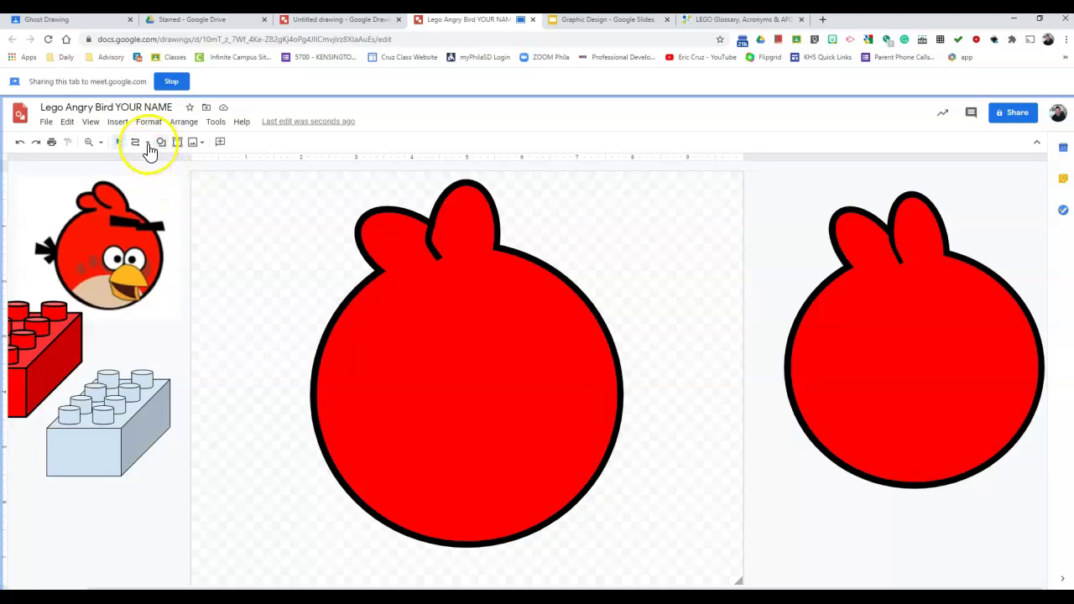
Draw a closed zigzag polyline tail shape off the bird's left edge.
left_click(147, 145)
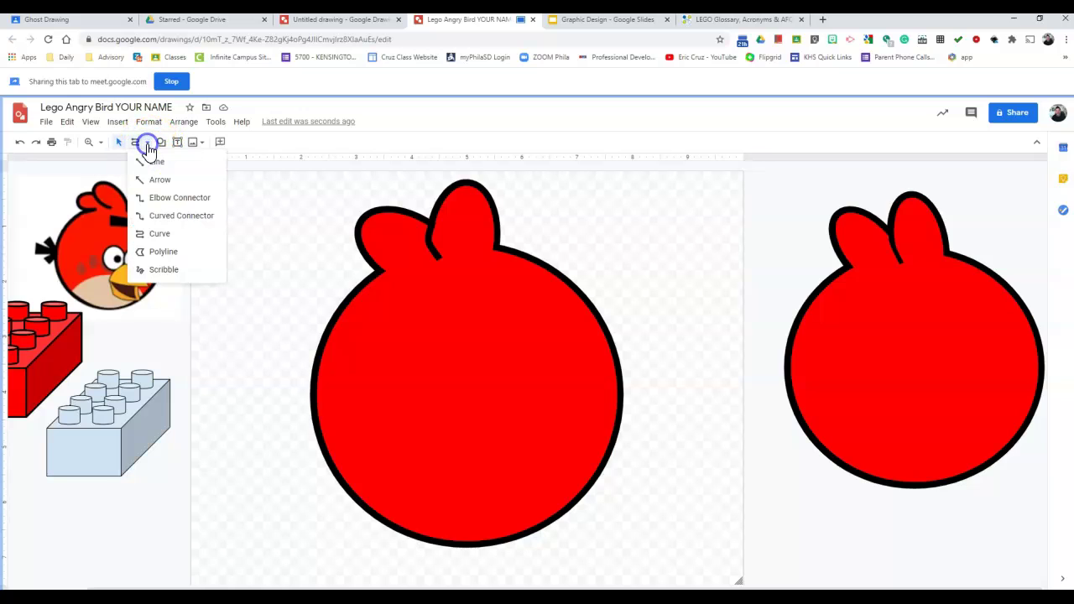
left_click(179, 252)
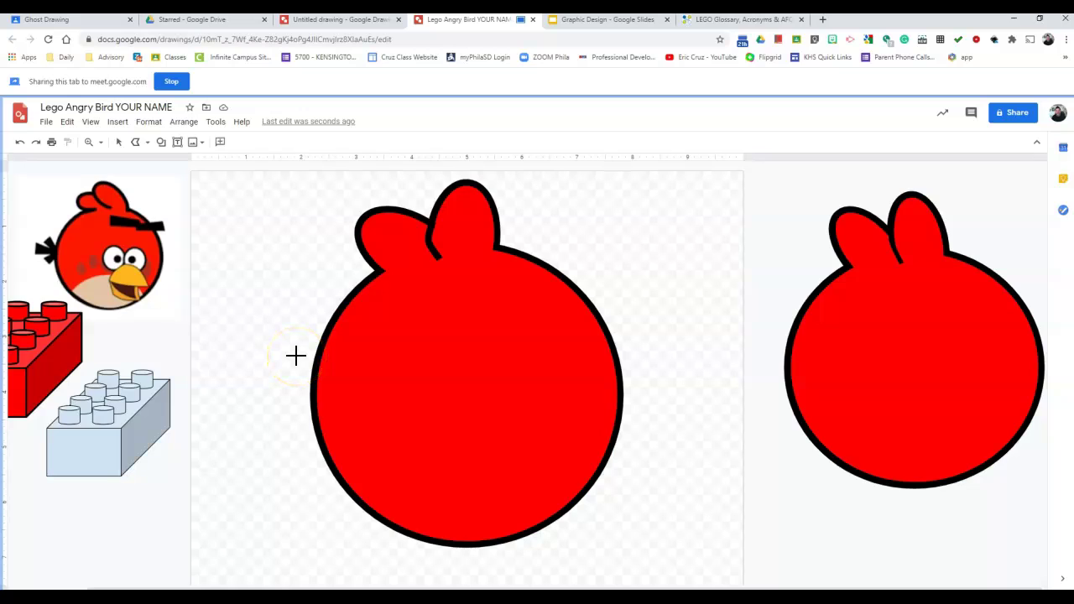
left_click(325, 355)
left_click(285, 295)
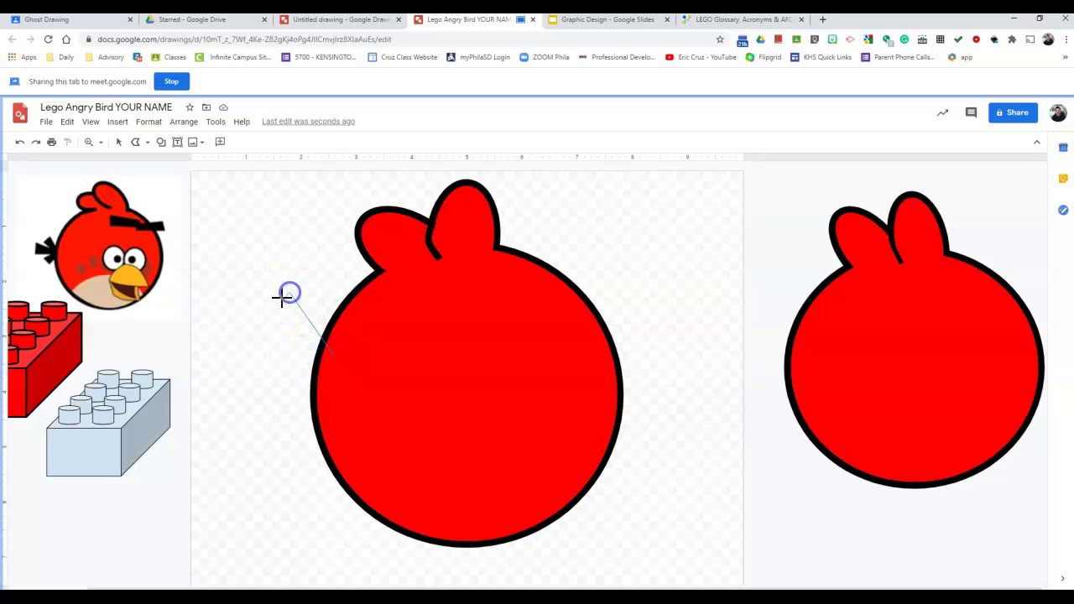
left_click(294, 340)
left_click(245, 337)
left_click(248, 379)
left_click(299, 366)
left_click(257, 408)
left_click(296, 434)
left_click(332, 354)
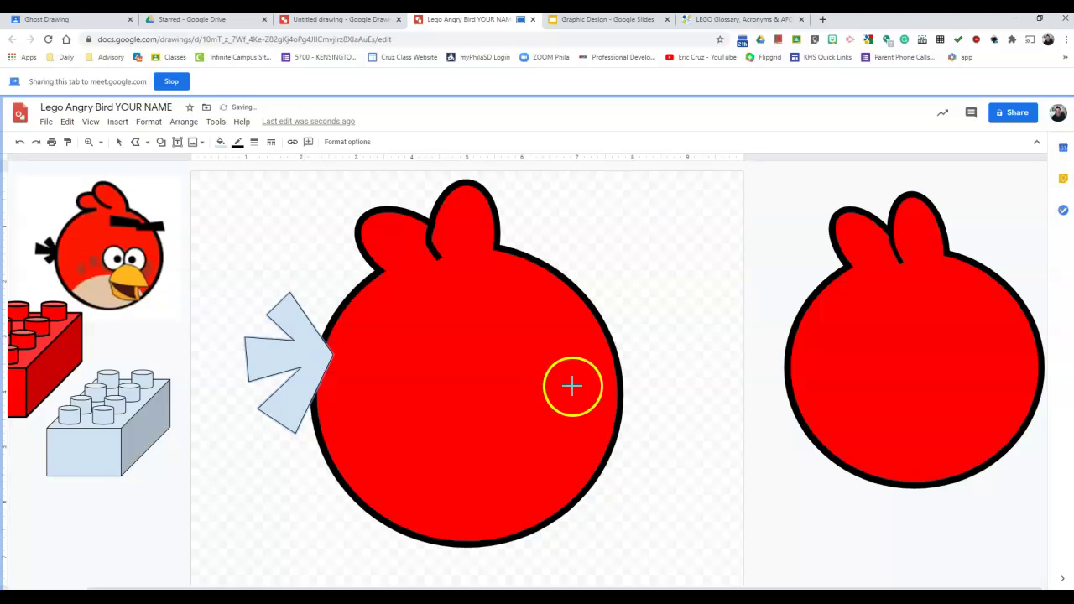
Fill the tail shape with black.
left_click(221, 141)
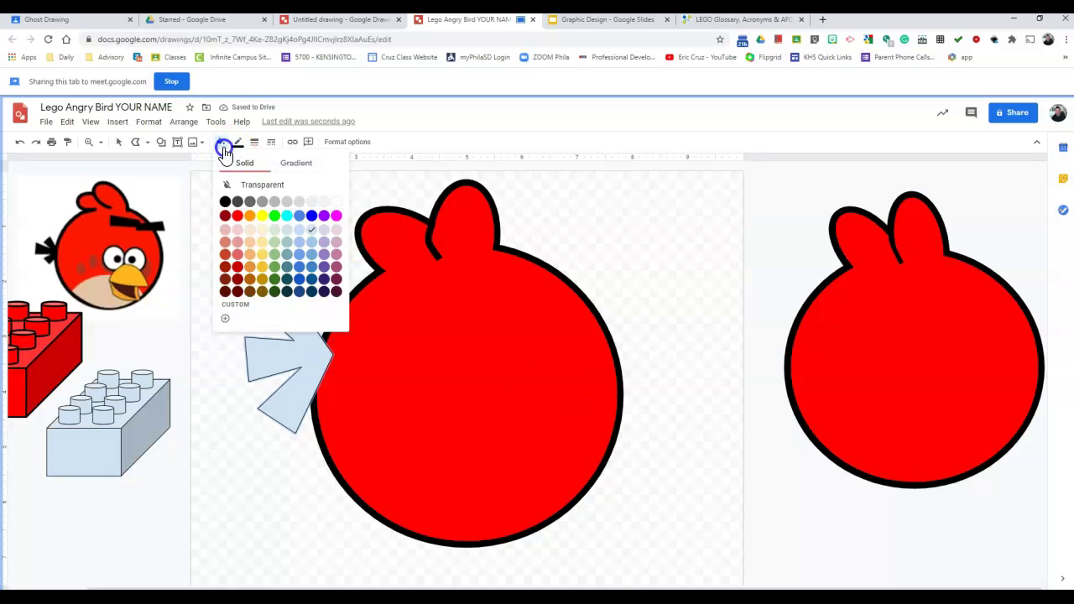
left_click(225, 201)
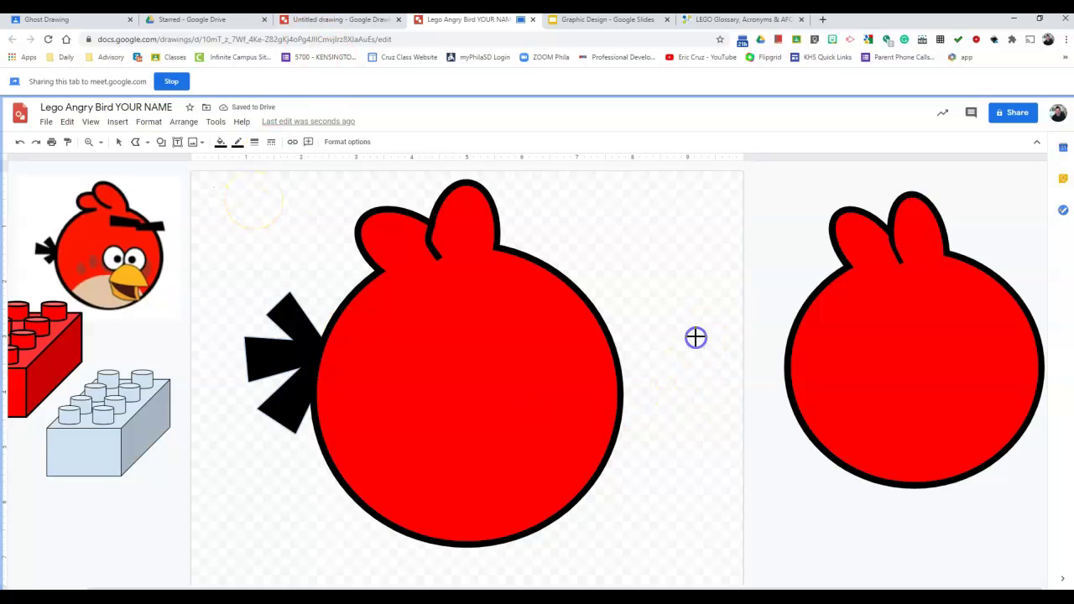
left_click(311, 361)
Delete the tail and redraw a zigzag polyline tail on the body's left edge.
key("Delete")
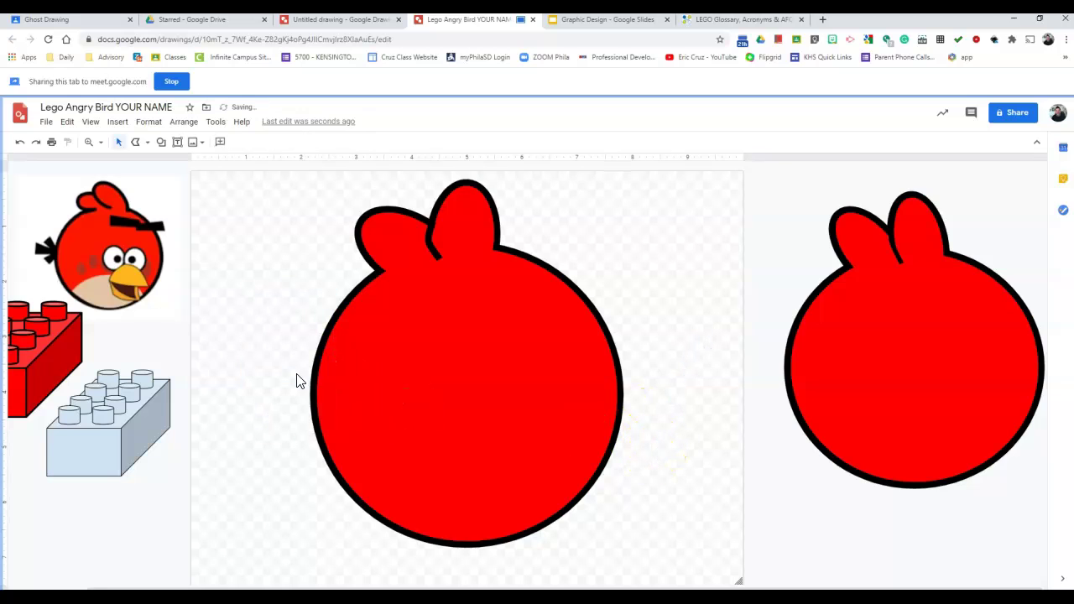
left_click(145, 143)
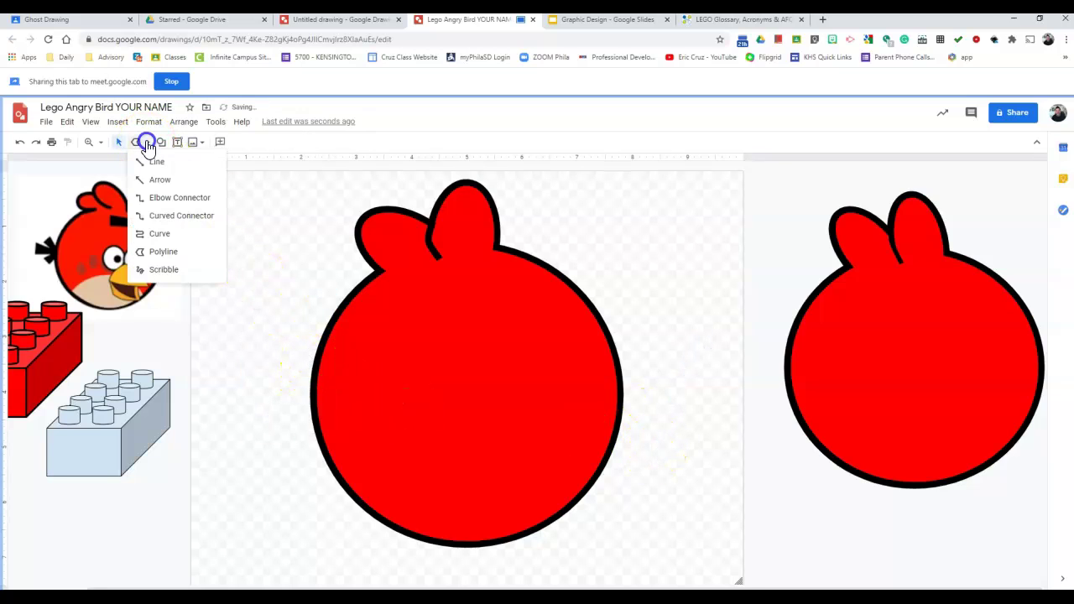
left_click(151, 252)
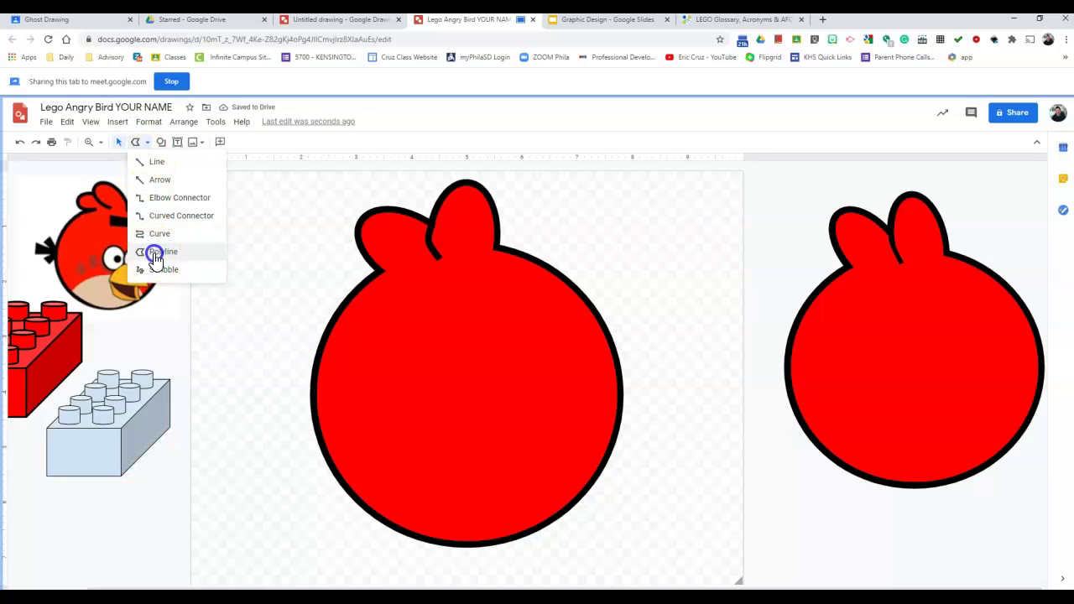
left_click(338, 372)
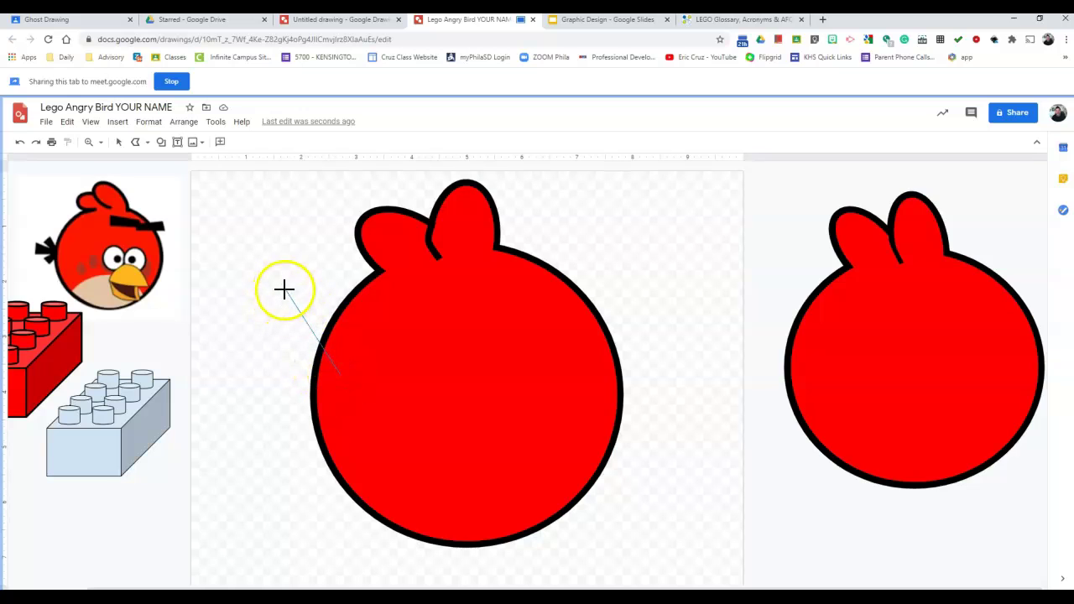
left_click(287, 284)
left_click(255, 302)
left_click(296, 351)
left_click(234, 339)
left_click(244, 403)
left_click(304, 381)
left_click(266, 434)
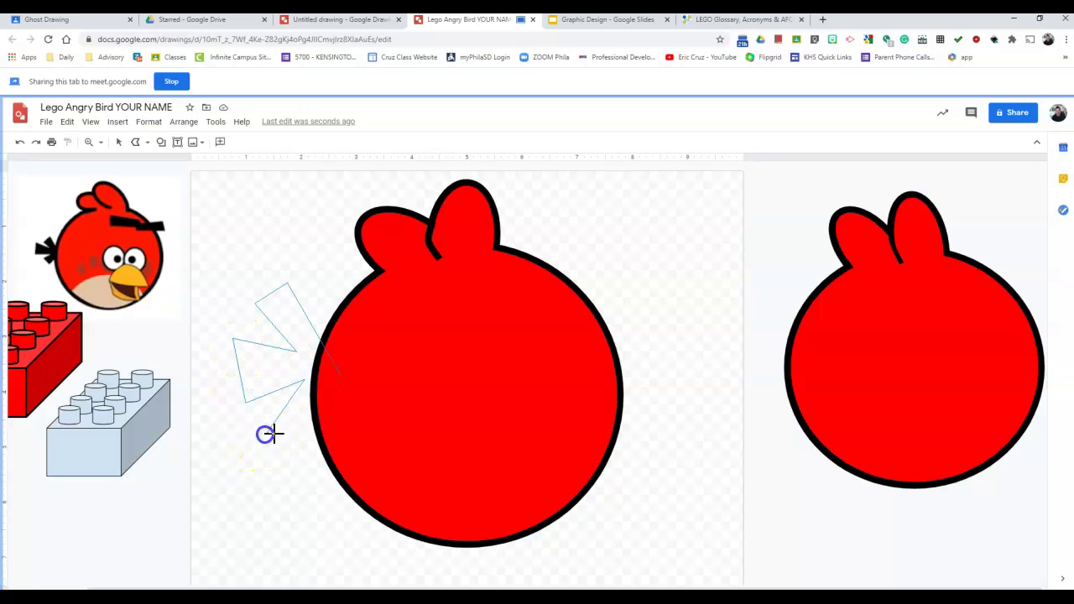
left_click(313, 457)
double_click(340, 378)
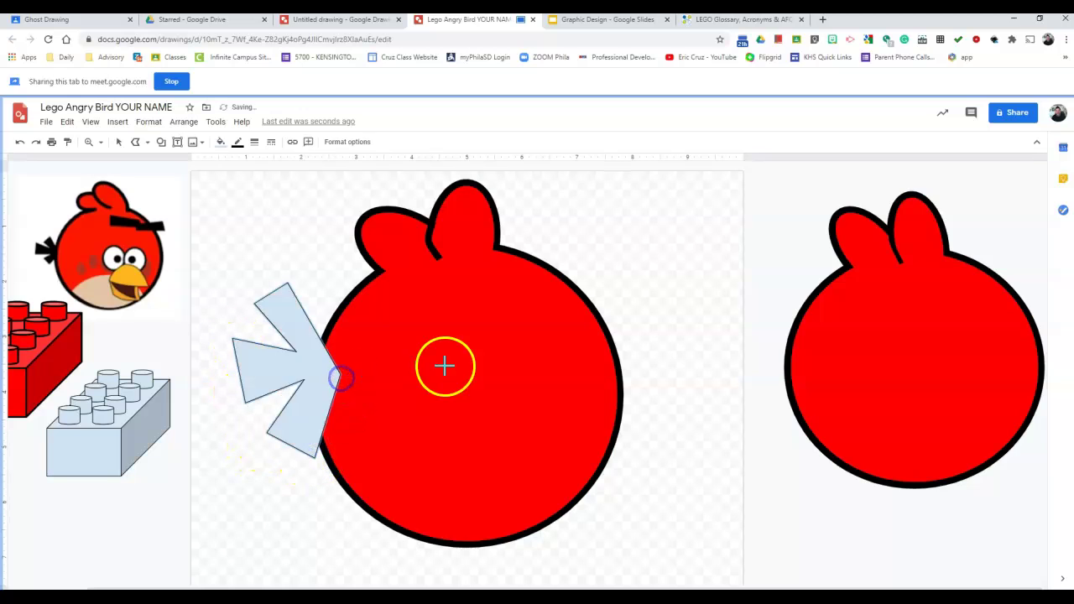
Fill the new tail black and send it behind the red body.
left_click(221, 141)
left_click(226, 202)
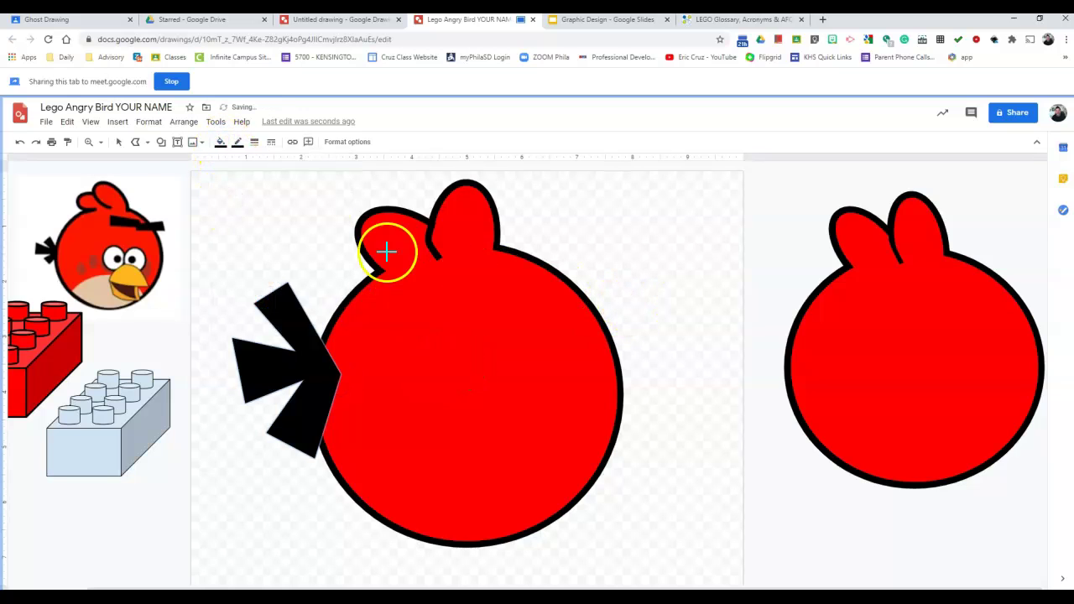
key("ctrl+shift+Down")
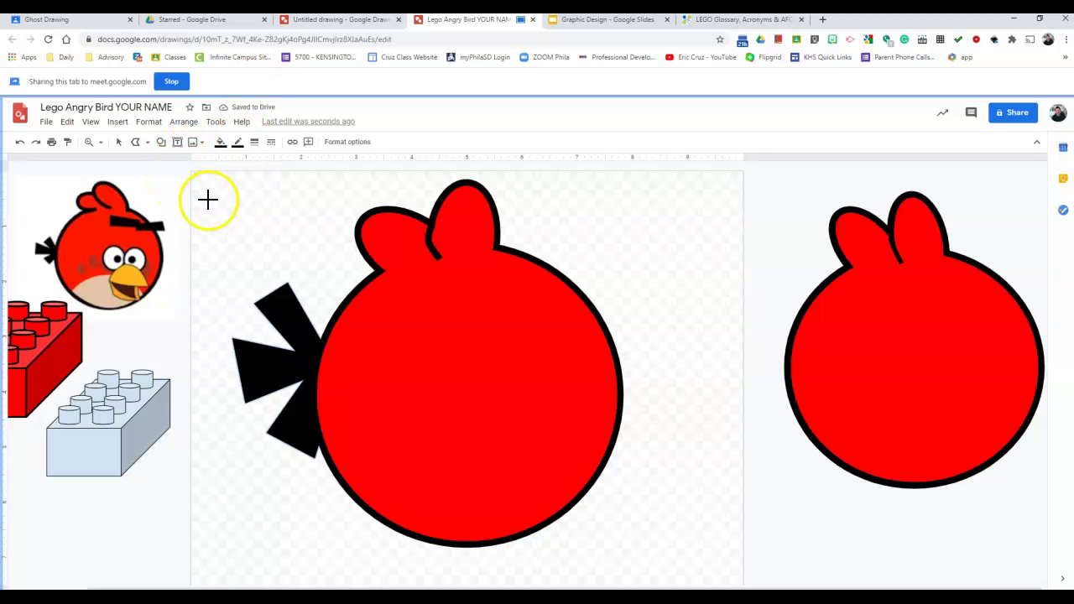
Select the black tail shape and delete it.
left_click(280, 291)
left_click(239, 222)
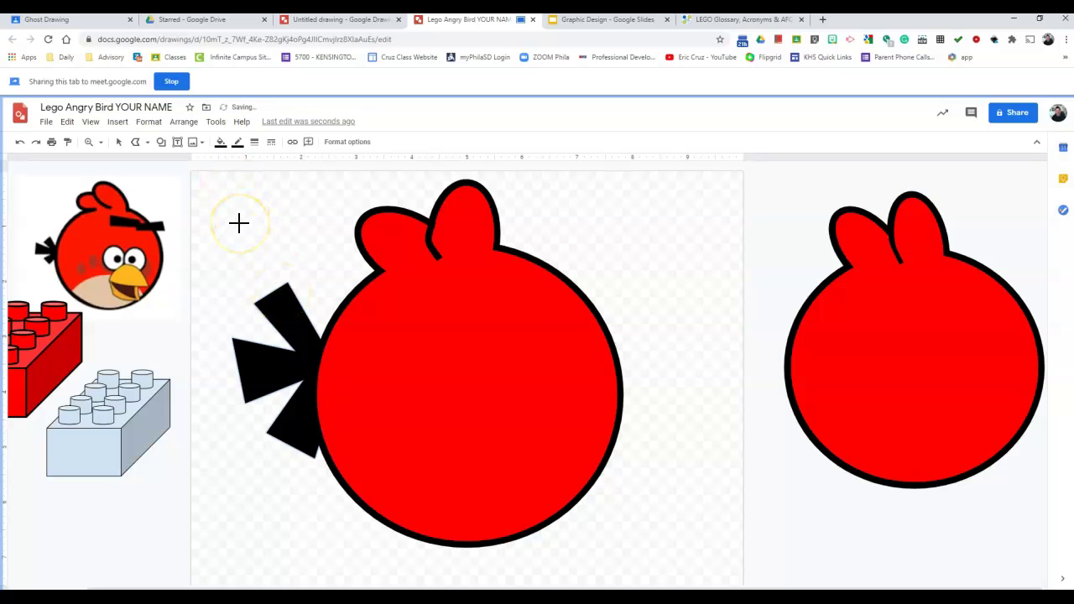
left_click(276, 314)
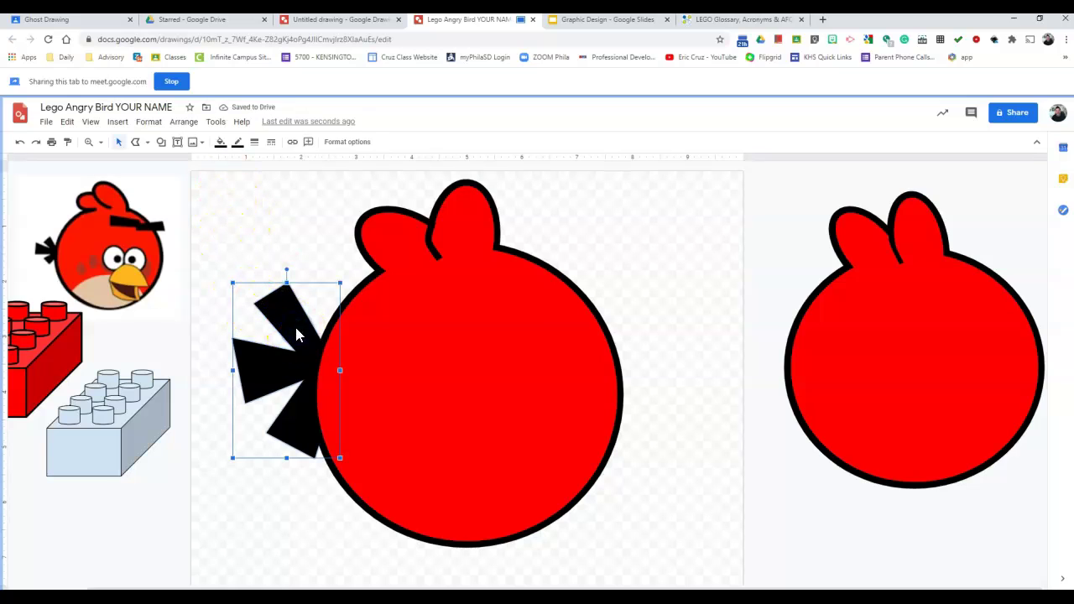
key("Delete")
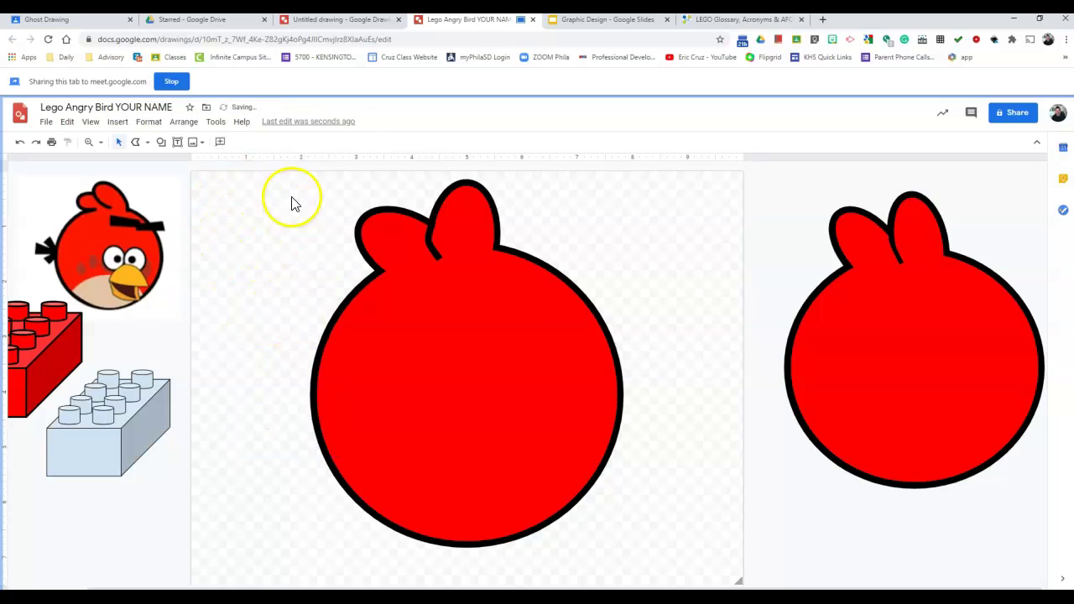
Draw a black rectangle beside the bird's left side and duplicate it for more feathers.
left_click(161, 142)
mouse_move(180, 161)
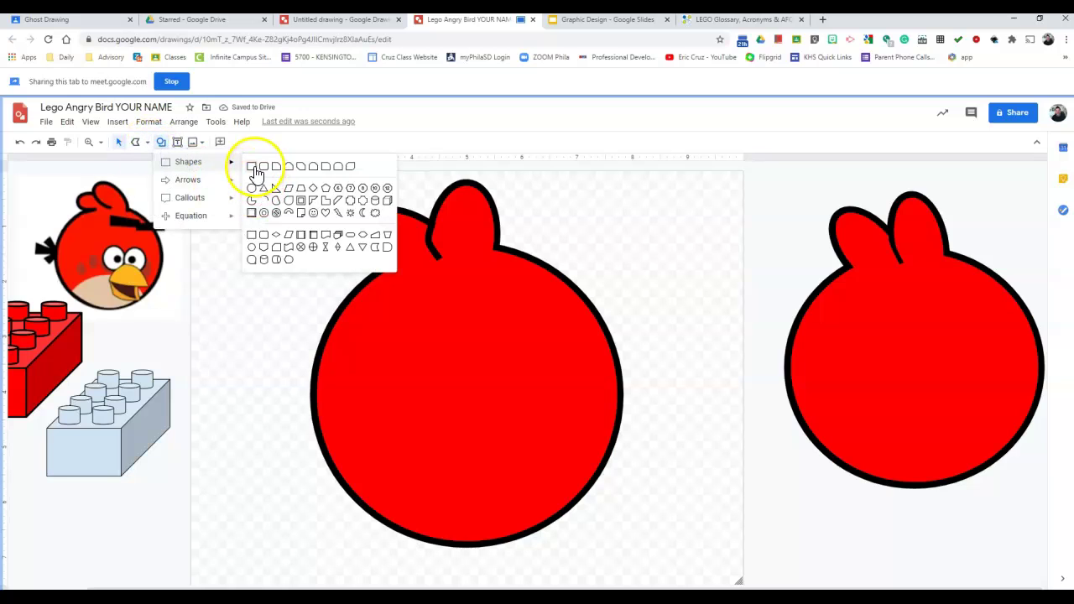
left_click(254, 167)
mouse_move(254, 271)
left_mouse_down()
mouse_move(392, 307)
mouse_move(377, 317)
left_mouse_up()
left_click(220, 142)
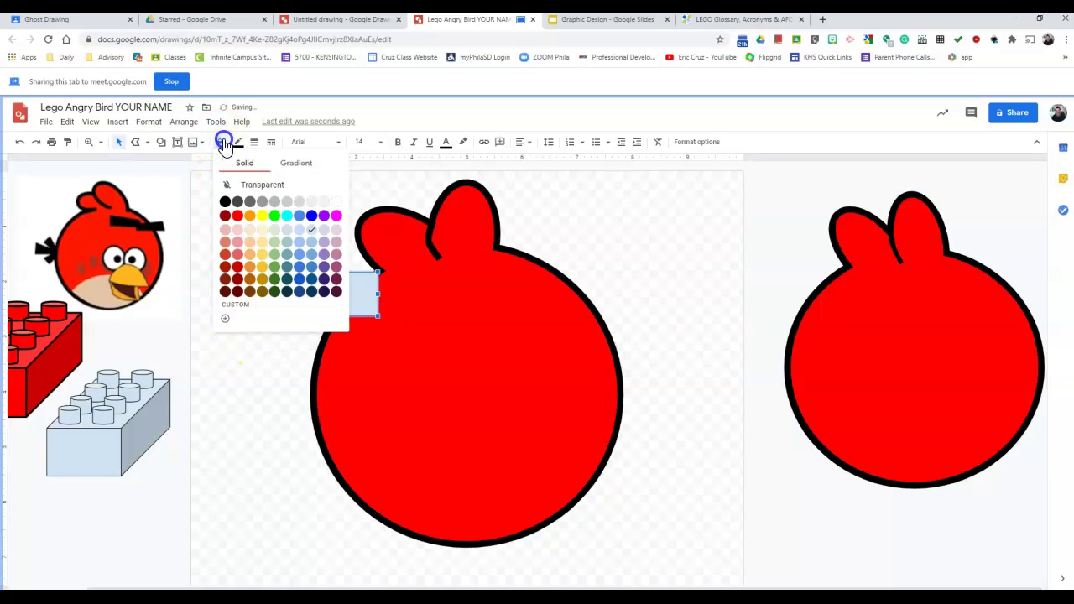
left_click(224, 202)
left_click_drag(341, 305, 300, 375)
key("ctrl+d")
key("ctrl+d")
Thin the middle rectangle, then tilt the bottom one into a slanted feather behind the body.
left_click(293, 310)
left_click(278, 328)
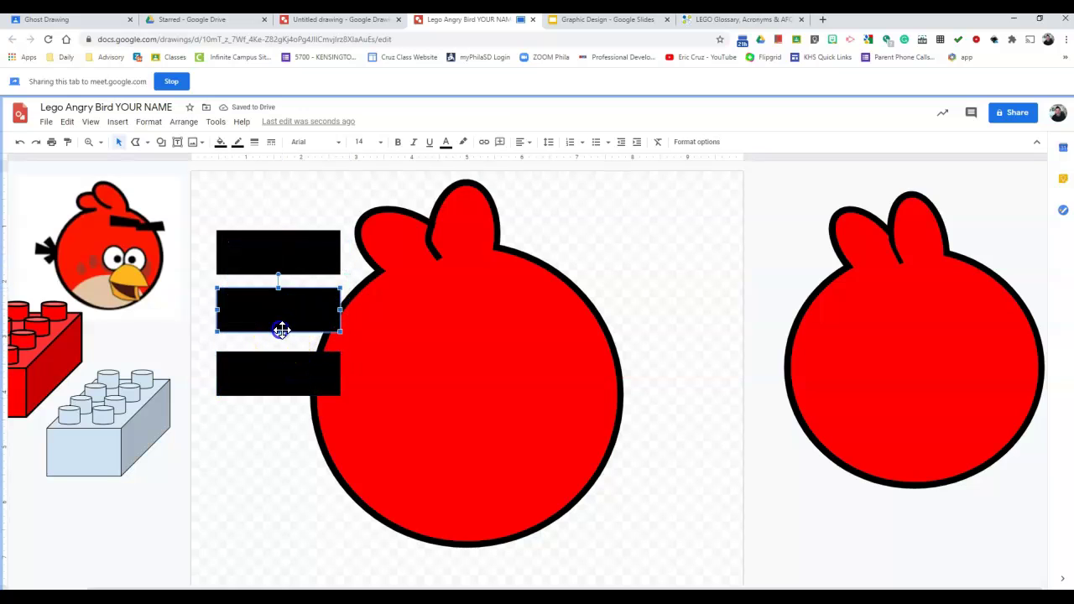
left_click_drag(278, 331, 278, 320)
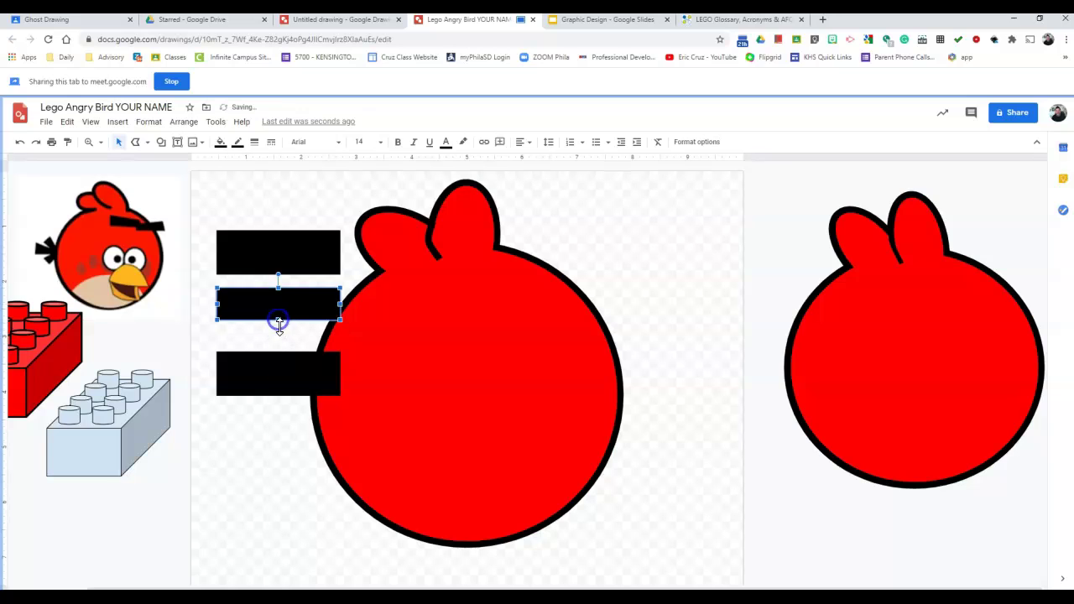
left_click(285, 356)
left_click_drag(288, 386, 295, 411)
left_click(292, 371)
left_click_drag(292, 372, 278, 379)
key("Right")
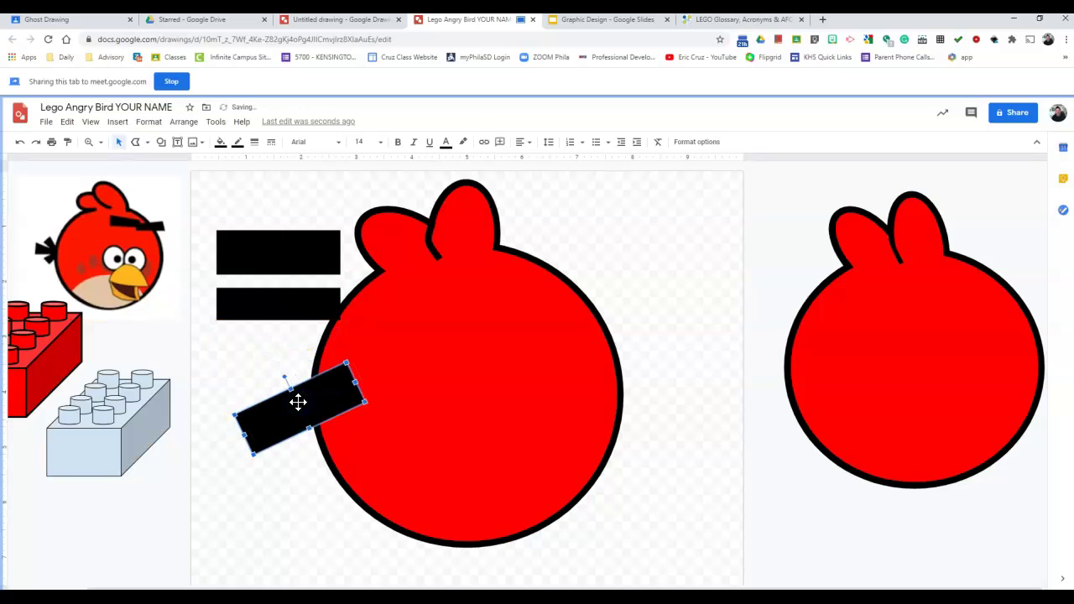
key("ctrl+Down")
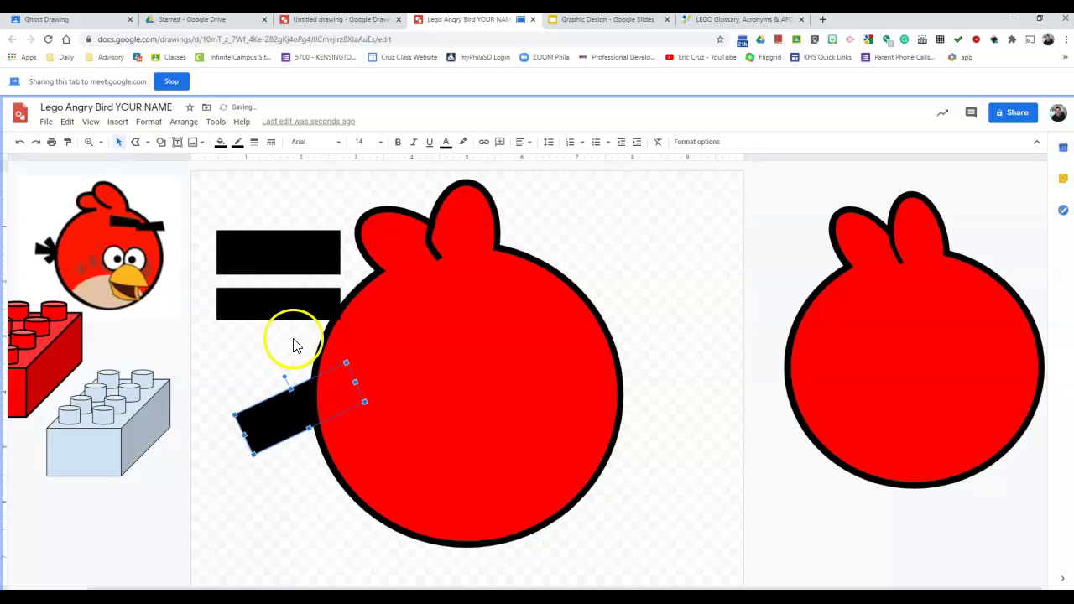
Move the middle feather to the body's edge and tilt the top feather up behind the body.
left_click_drag(301, 310, 312, 381)
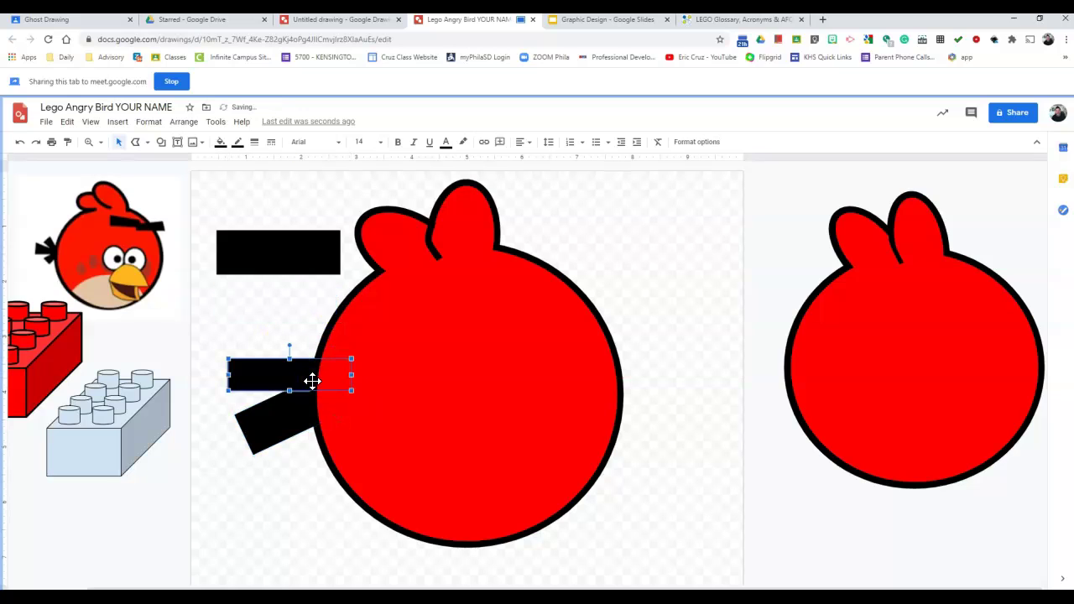
left_click(292, 250)
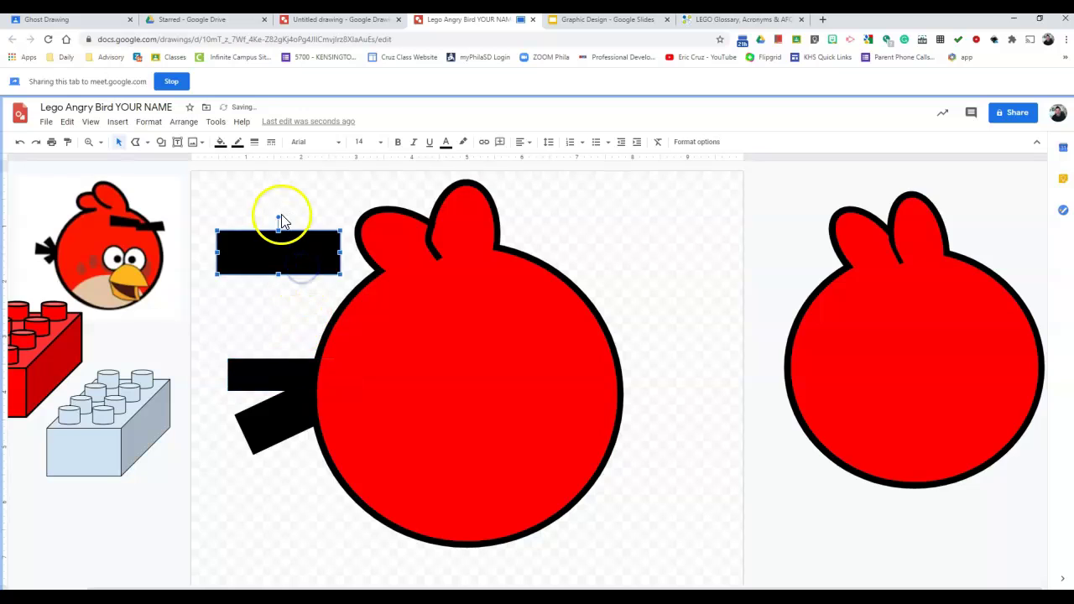
left_click_drag(278, 217, 304, 215)
left_click_drag(280, 238, 301, 325)
key("ctrl+shift+Down")
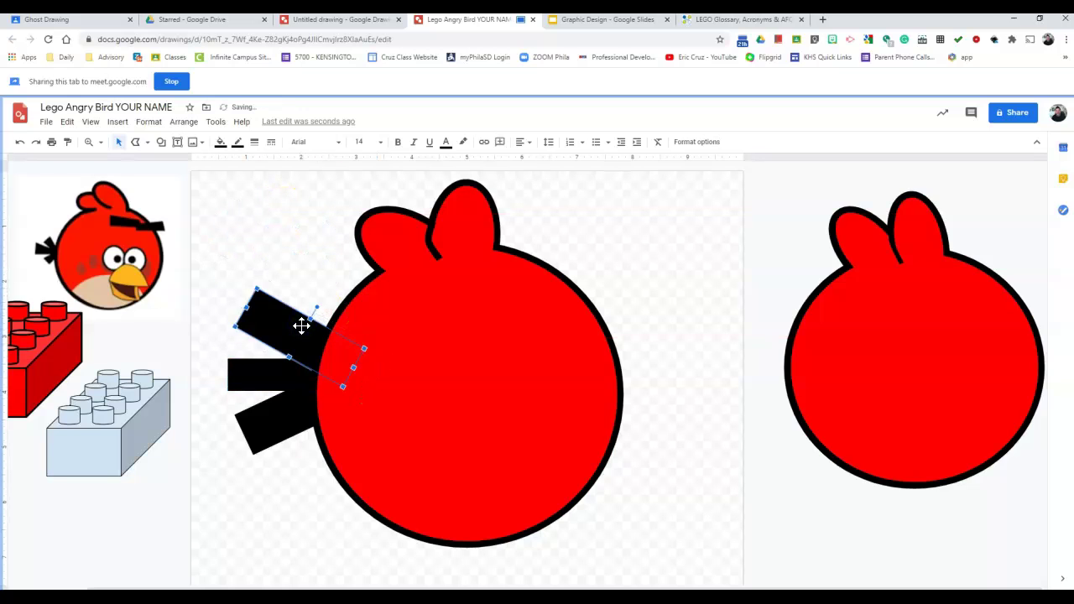
left_click(724, 352)
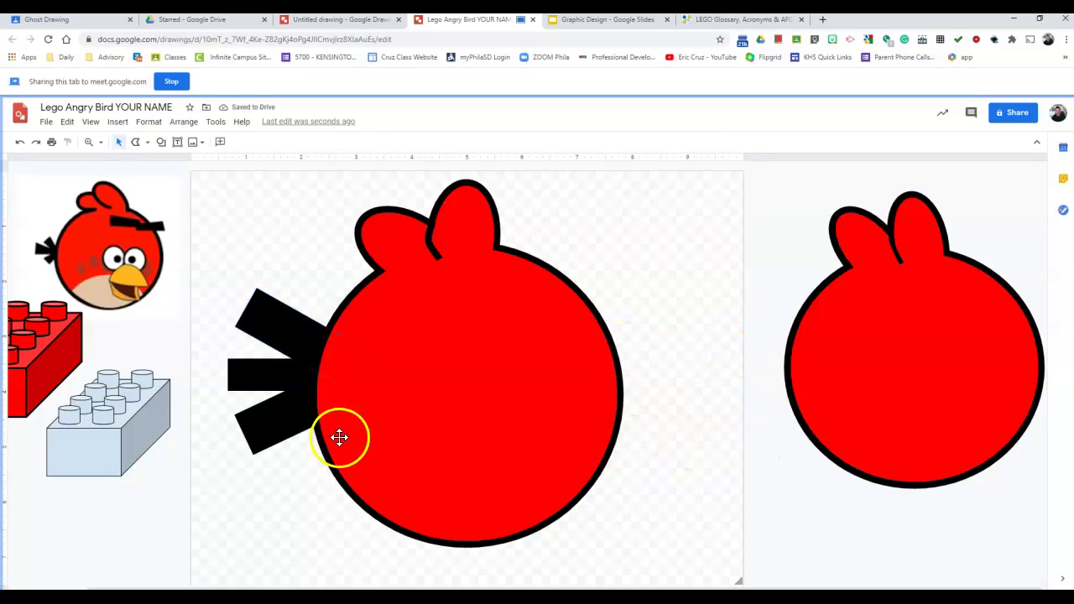
Resize the top feather and make the lower feather thinner and shorter.
left_click(283, 334)
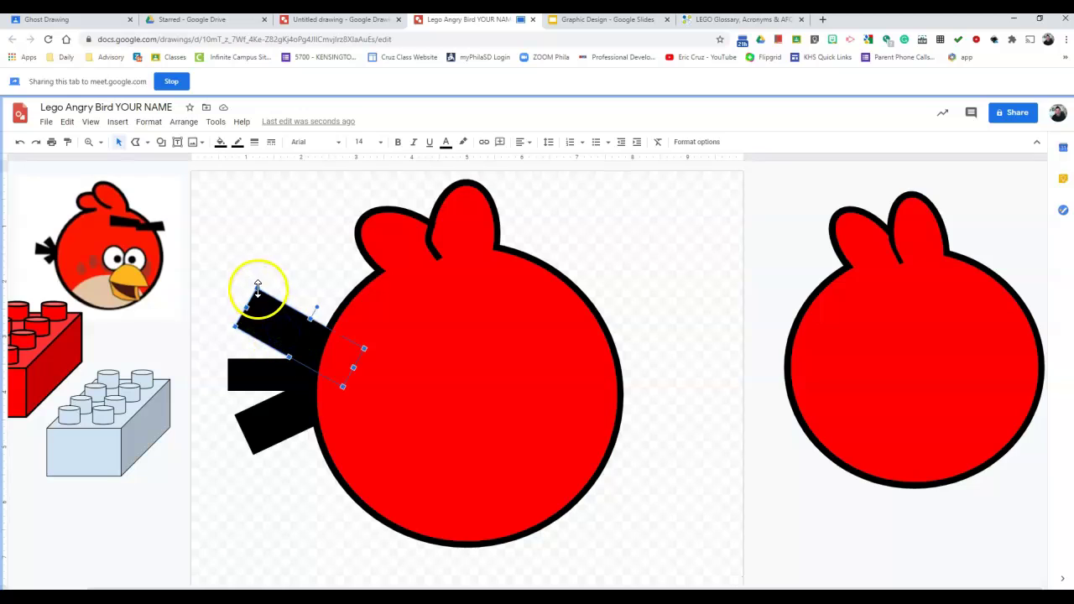
left_click_drag(265, 305, 263, 312)
left_click(292, 419)
left_click_drag(253, 454, 266, 431)
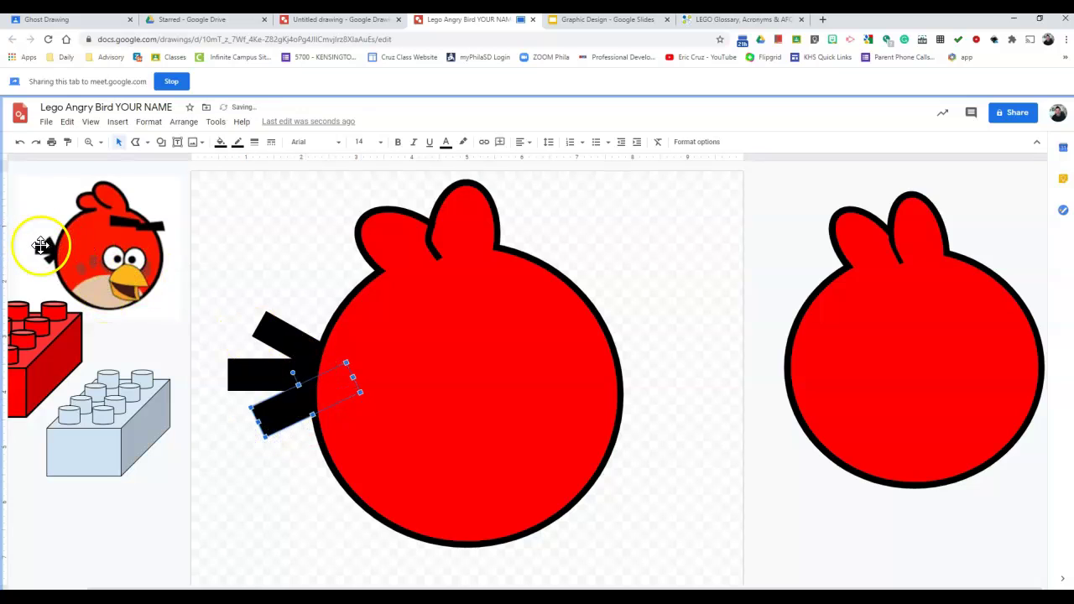
left_click(266, 365)
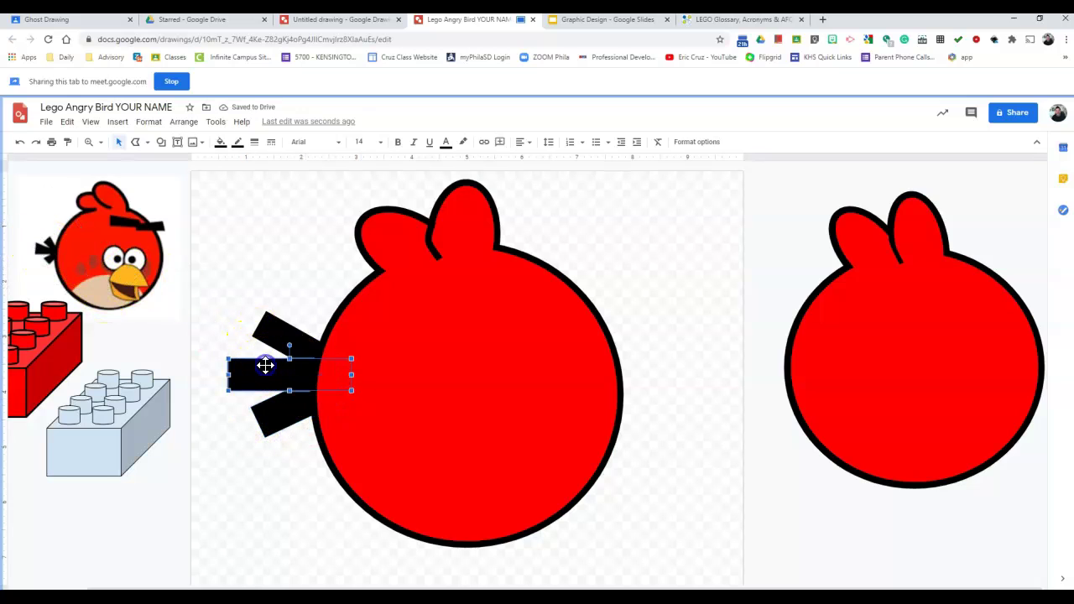
left_click(704, 346)
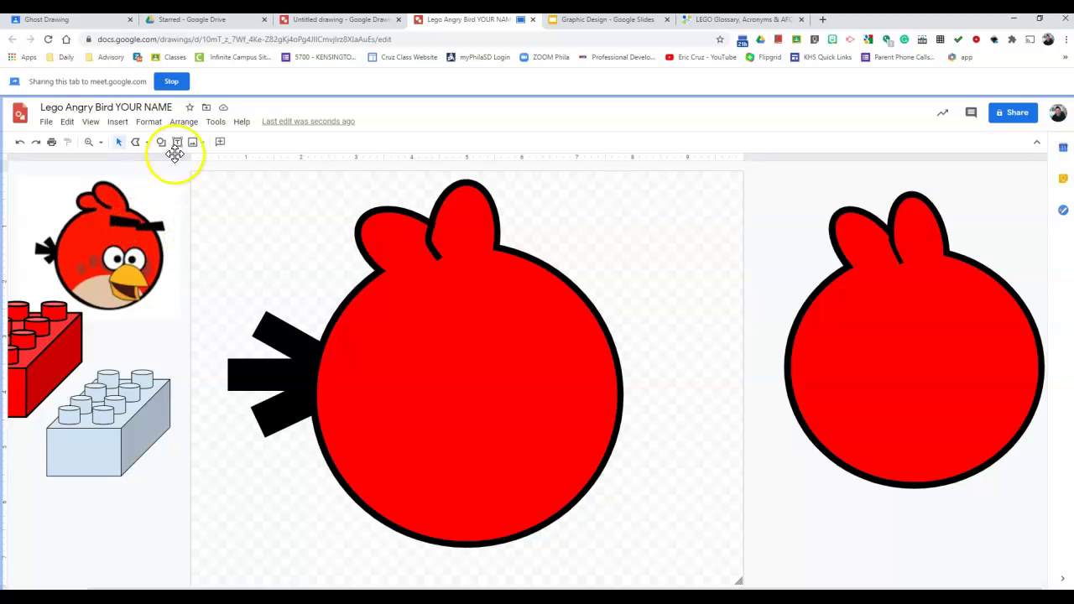
Draw the first eyebrow piece as a polyline shape on the head and fill it black.
left_click(146, 142)
left_click(164, 252)
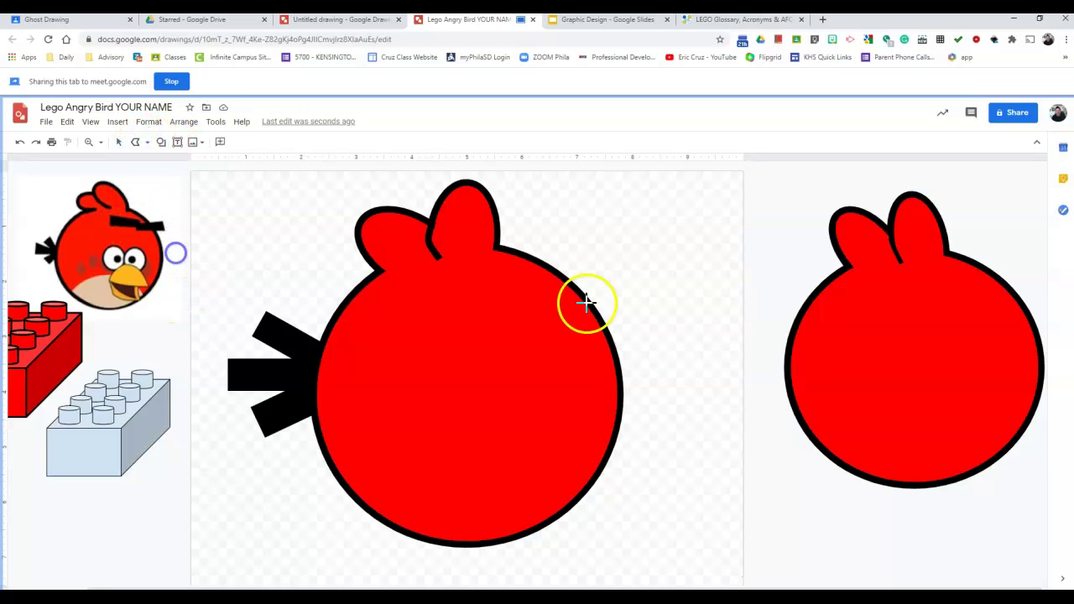
left_click(414, 283)
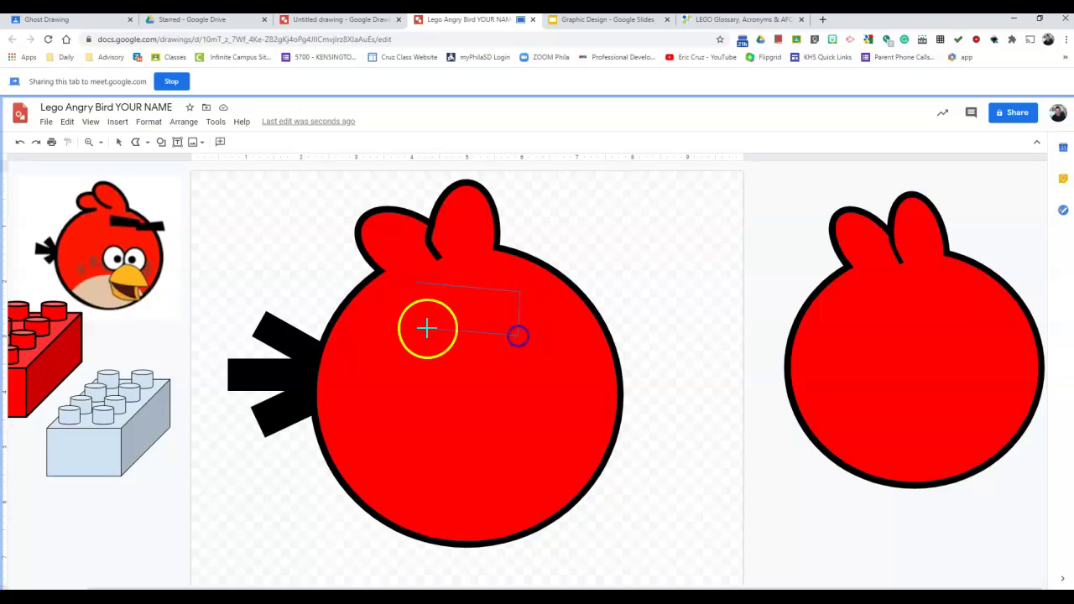
left_click(415, 282)
left_click(219, 142)
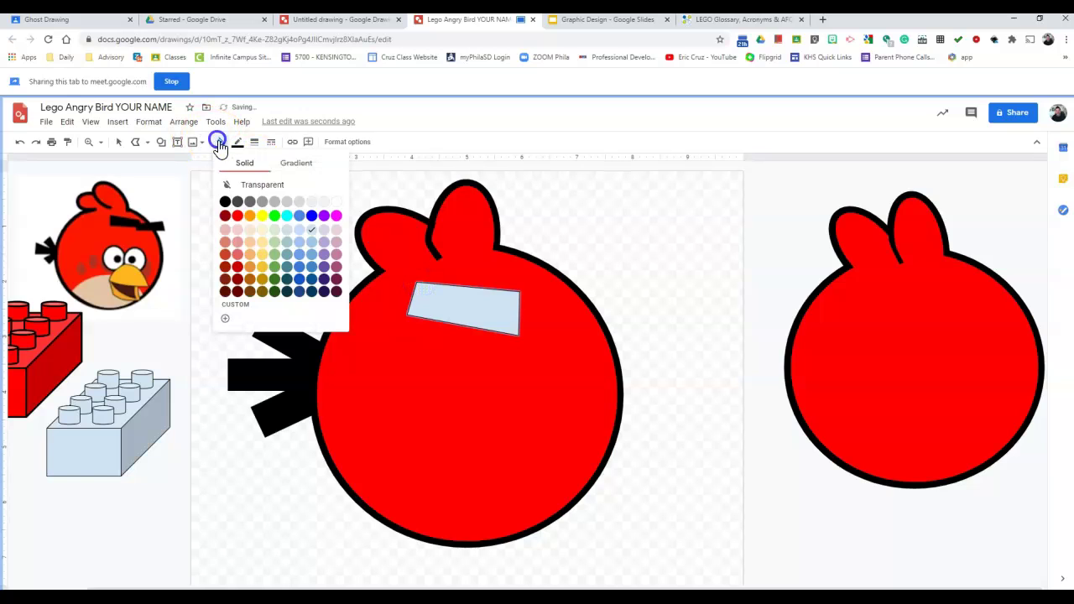
left_click(227, 201)
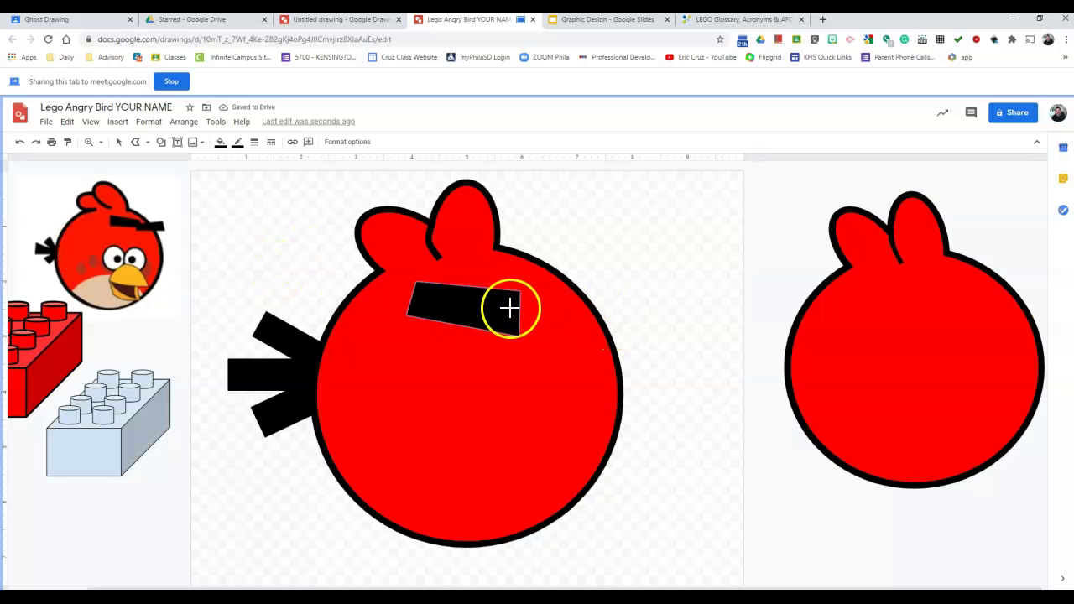
Draw a second four-cornered polyline piece for the other half of the eyebrow.
left_click(618, 292)
left_click(630, 341)
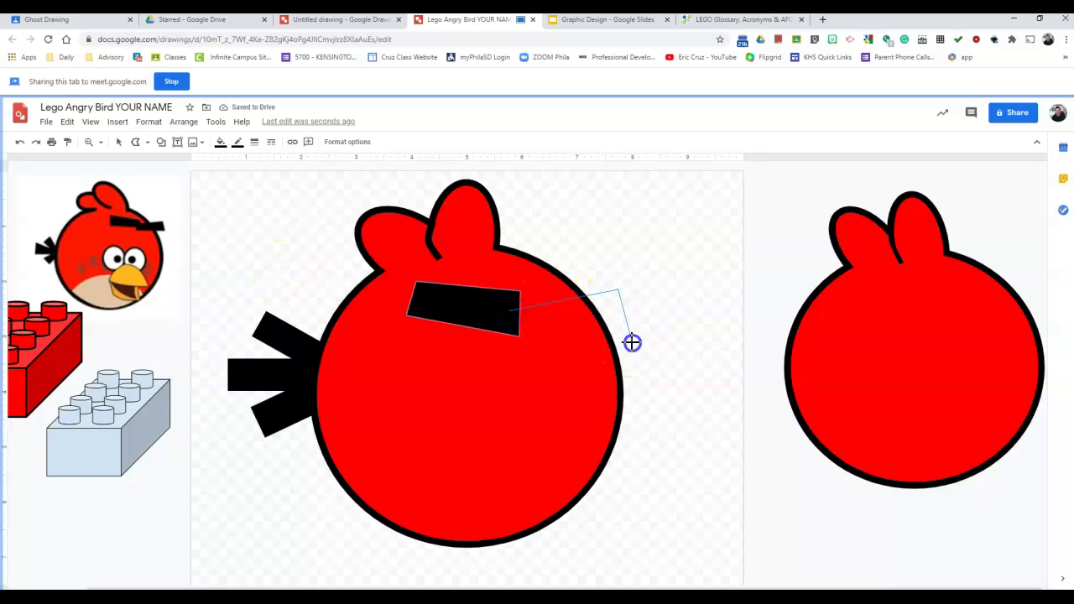
left_click(507, 348)
left_click(509, 312)
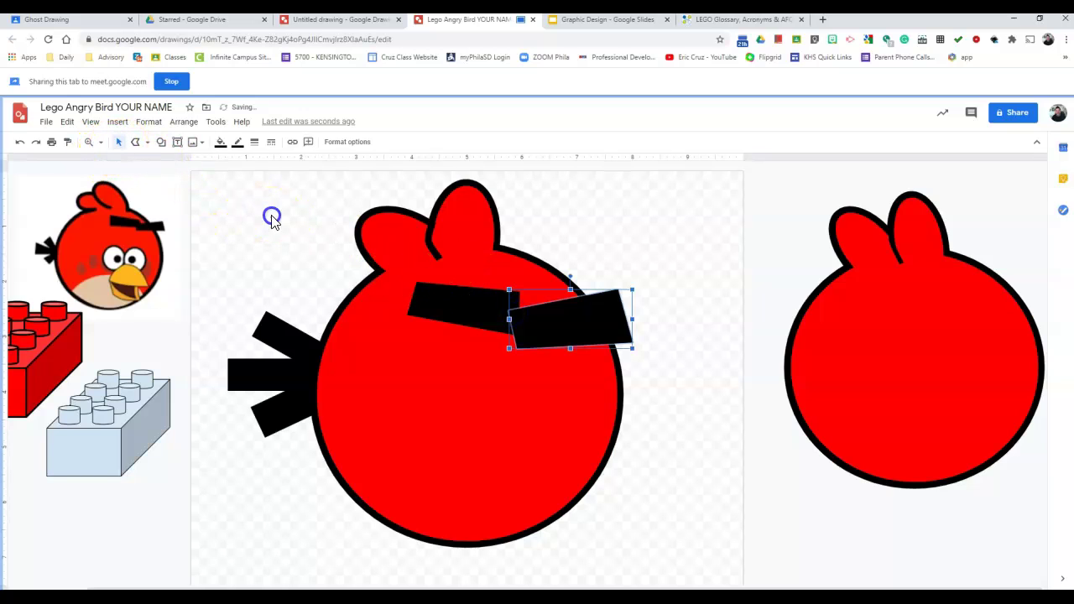
left_click(119, 142)
left_click(271, 215)
Move both eyebrow pieces up onto the head so they sit side by side.
left_click_drag(621, 328, 617, 290)
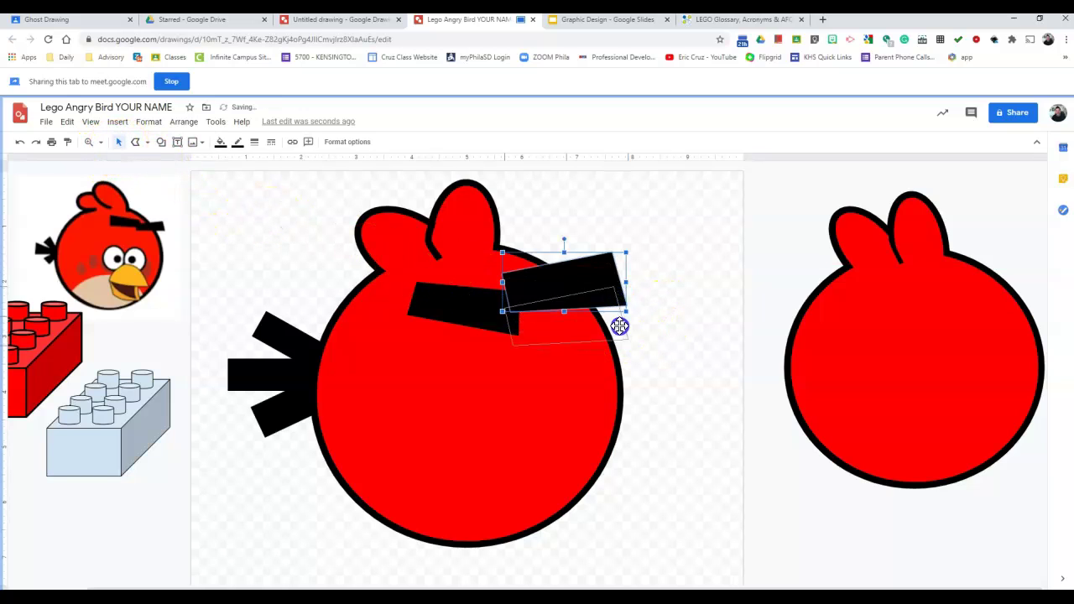
left_click_drag(620, 328, 622, 330)
left_click(456, 308)
left_click_drag(472, 308, 479, 308)
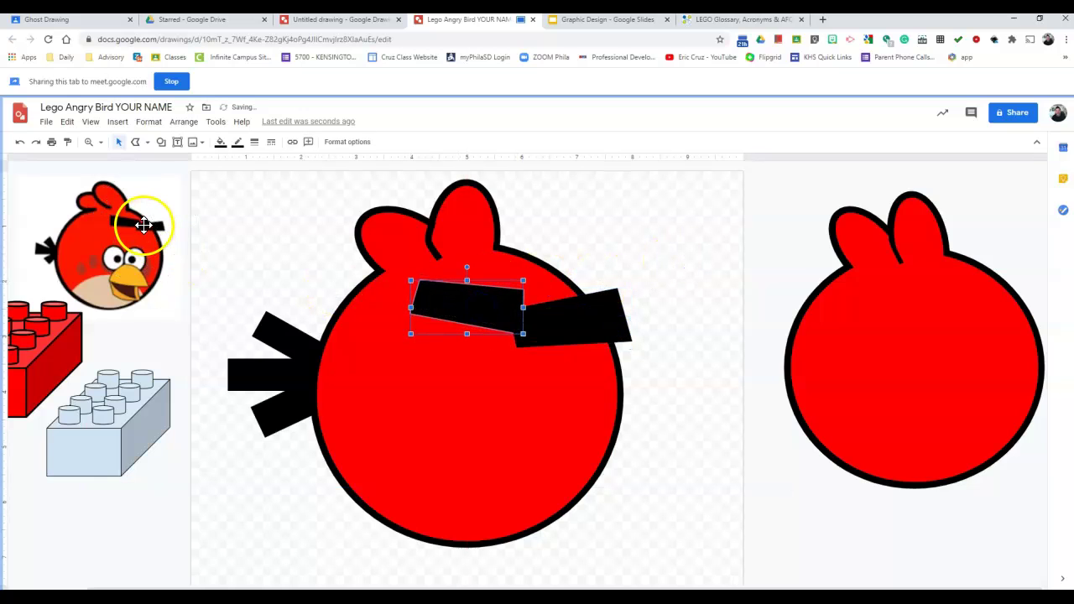
left_click(647, 309)
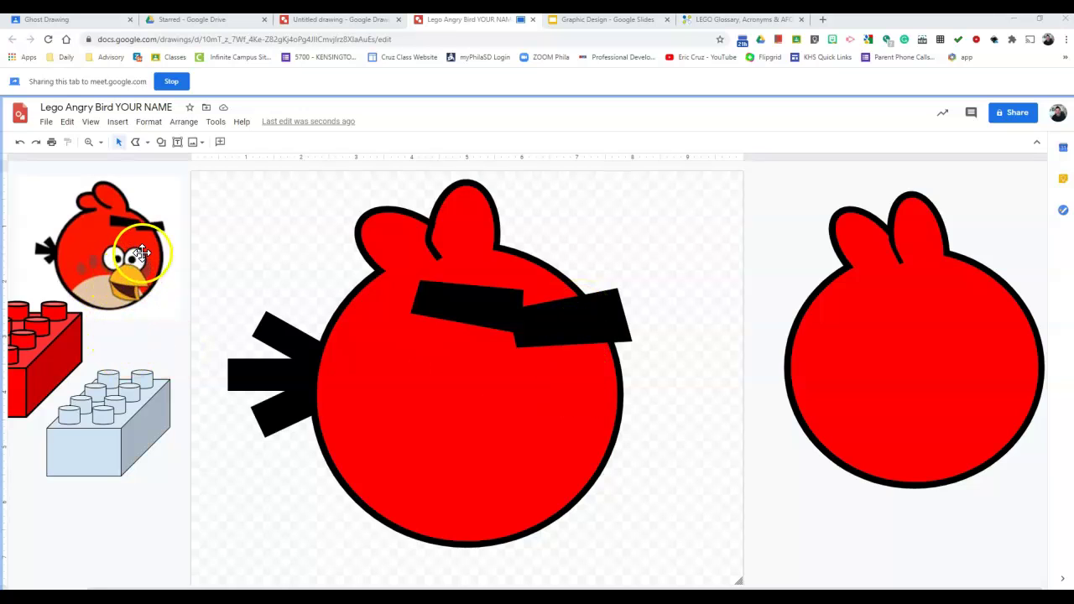
left_click(162, 143)
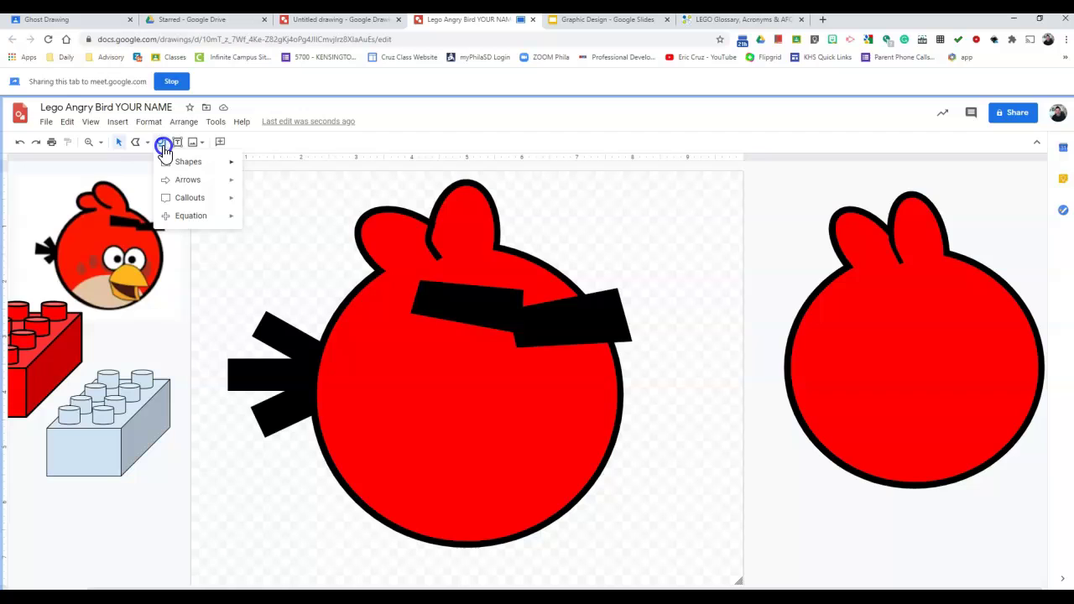
Draw a small white circle on the bird's face for the left eye.
mouse_move(214, 161)
left_click(252, 188)
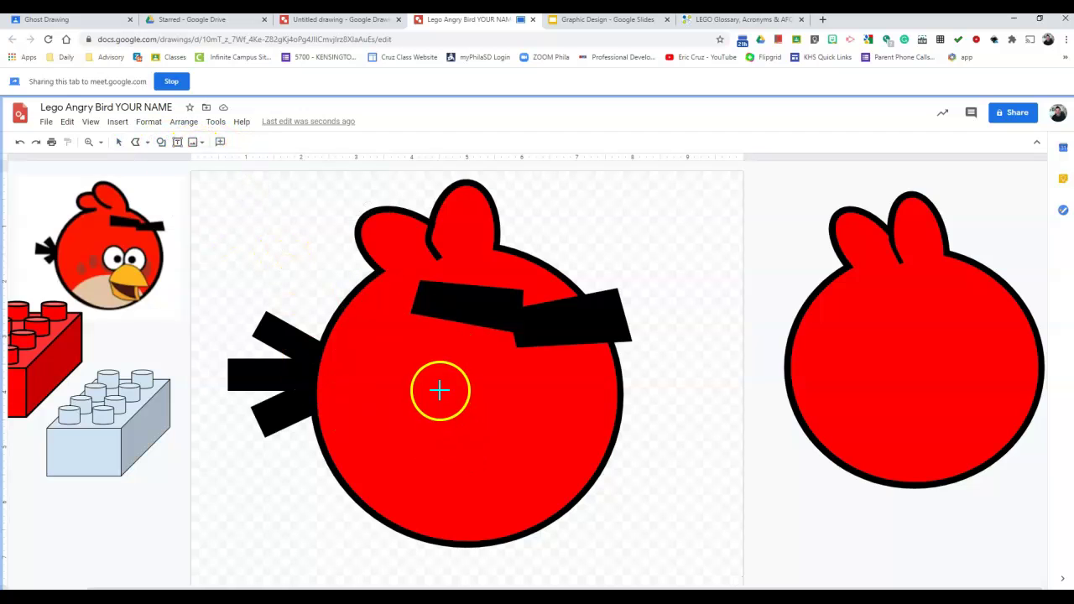
left_click_drag(435, 384, 522, 466)
left_click_drag(475, 420, 504, 398)
left_click(493, 395)
left_click(489, 398)
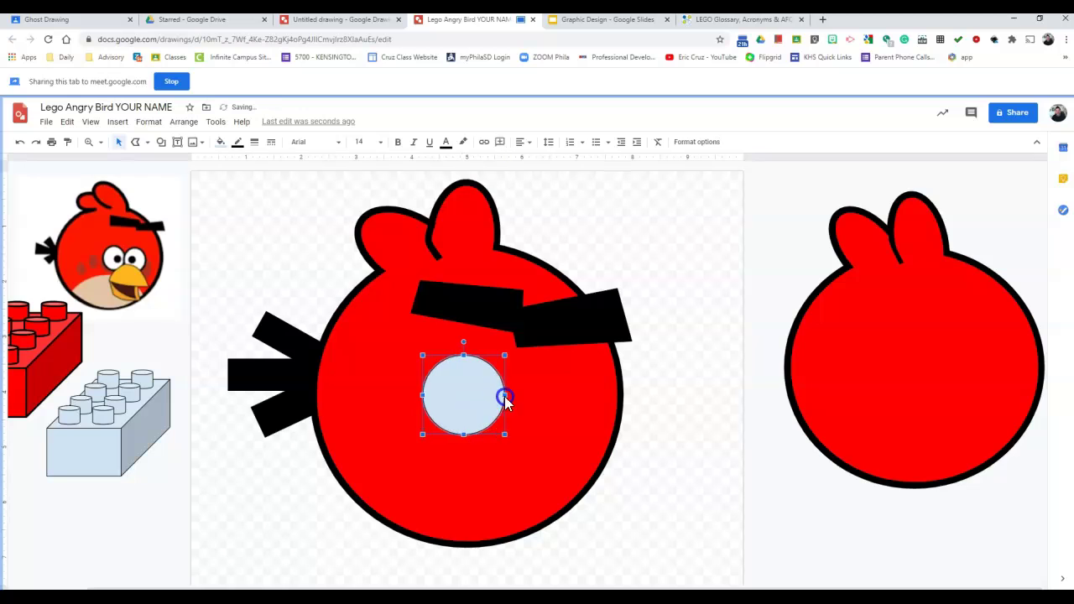
left_click(221, 142)
left_click(334, 202)
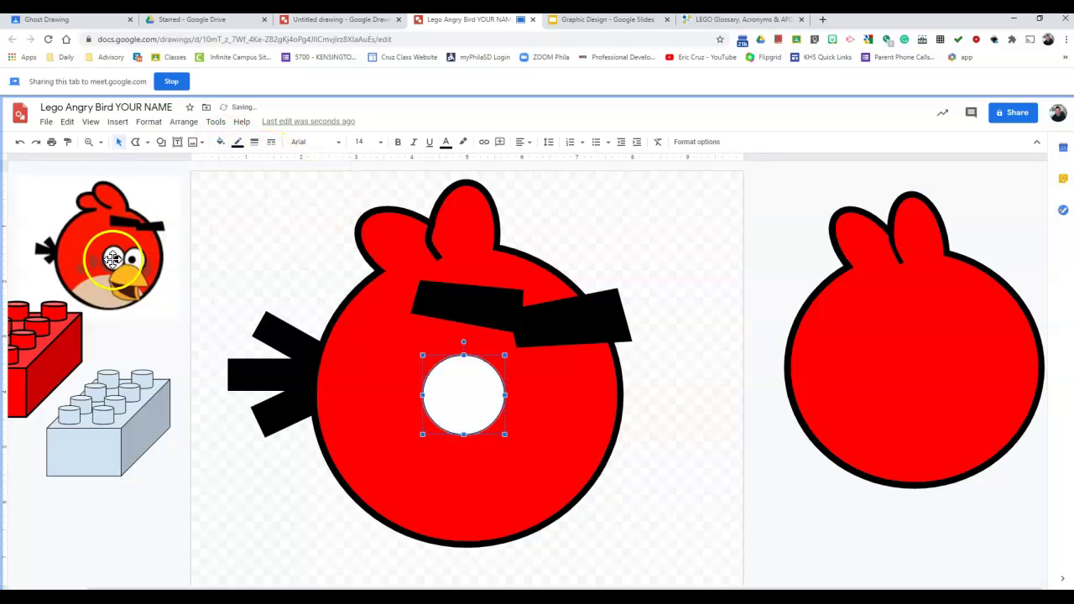
Give the eye a thick black outline and duplicate it as the right eye.
left_click(254, 142)
left_click(284, 234)
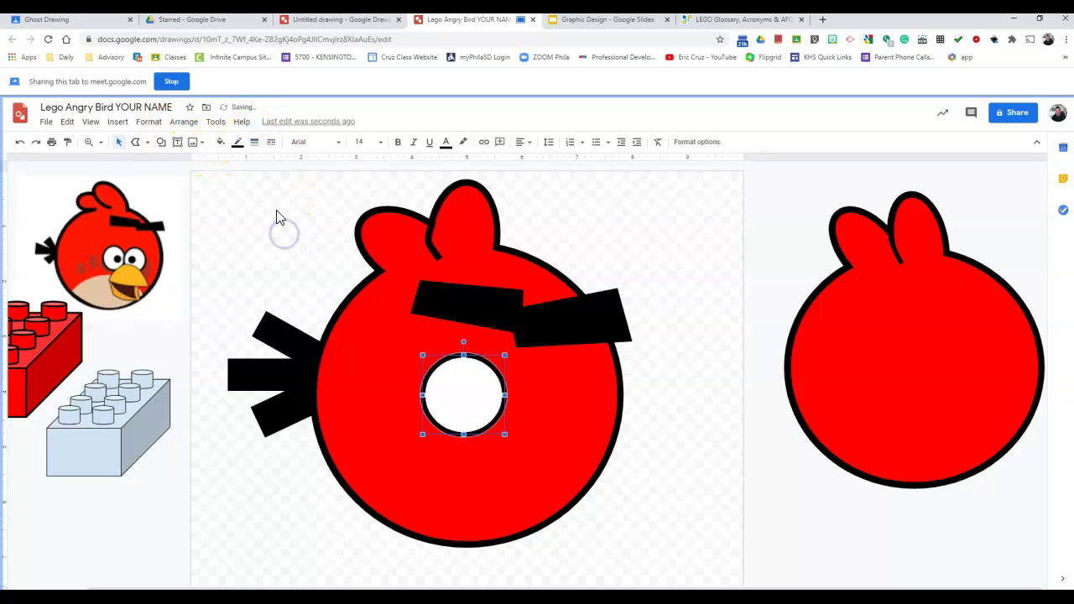
left_click(254, 142)
left_click(274, 258)
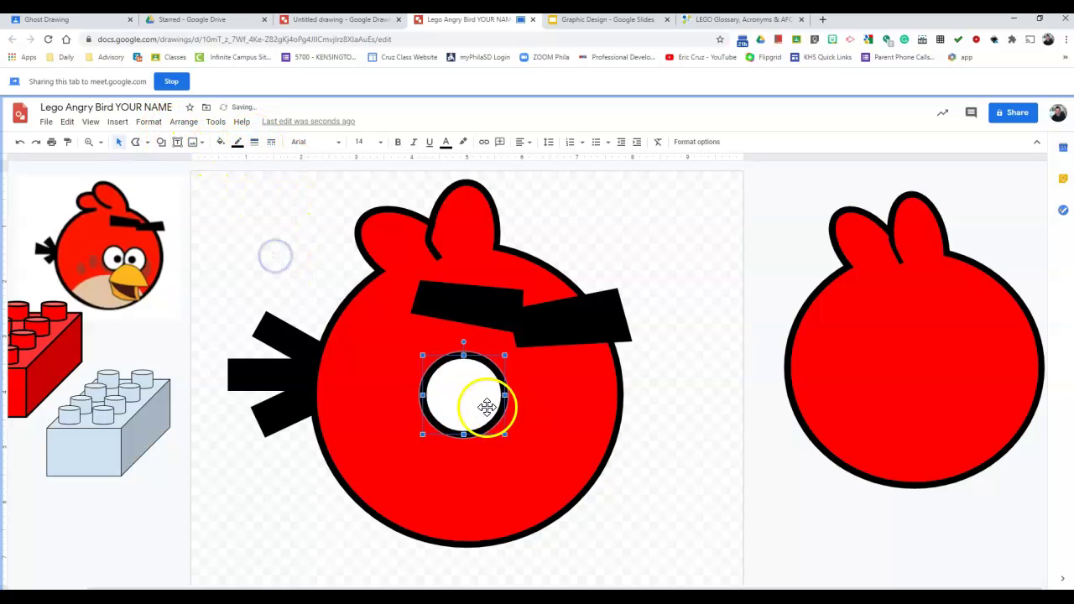
left_click_drag(479, 412, 537, 411)
key("ctrl+d")
left_click(653, 380)
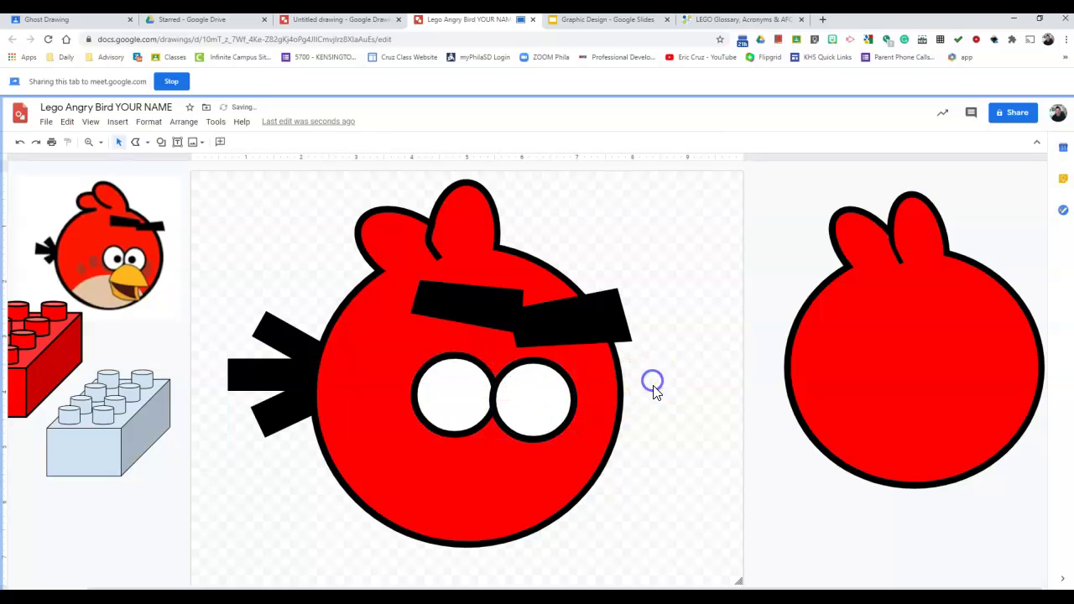
left_click(506, 418)
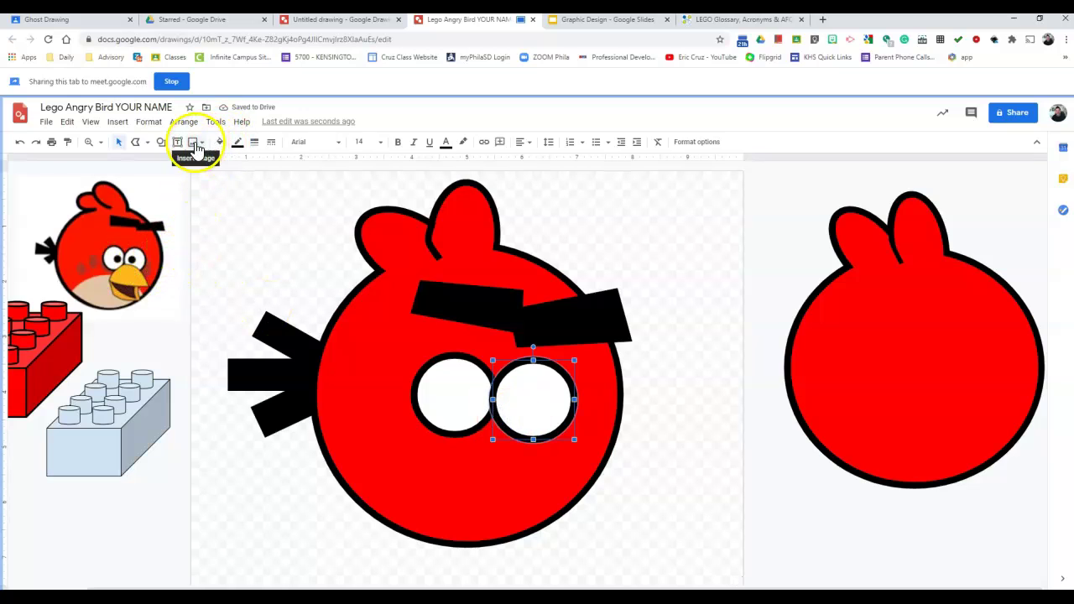
Add a small black oval pupil in the left eye and copy it into the right eye.
left_click(162, 142)
mouse_move(186, 162)
left_click(249, 186)
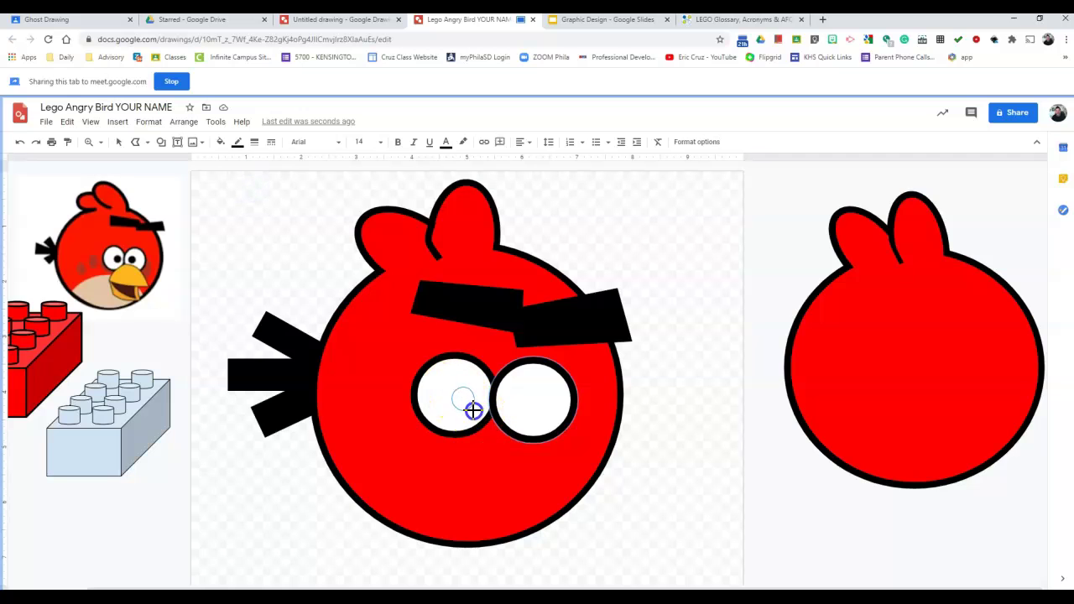
left_click_drag(473, 410, 475, 410)
left_click(220, 142)
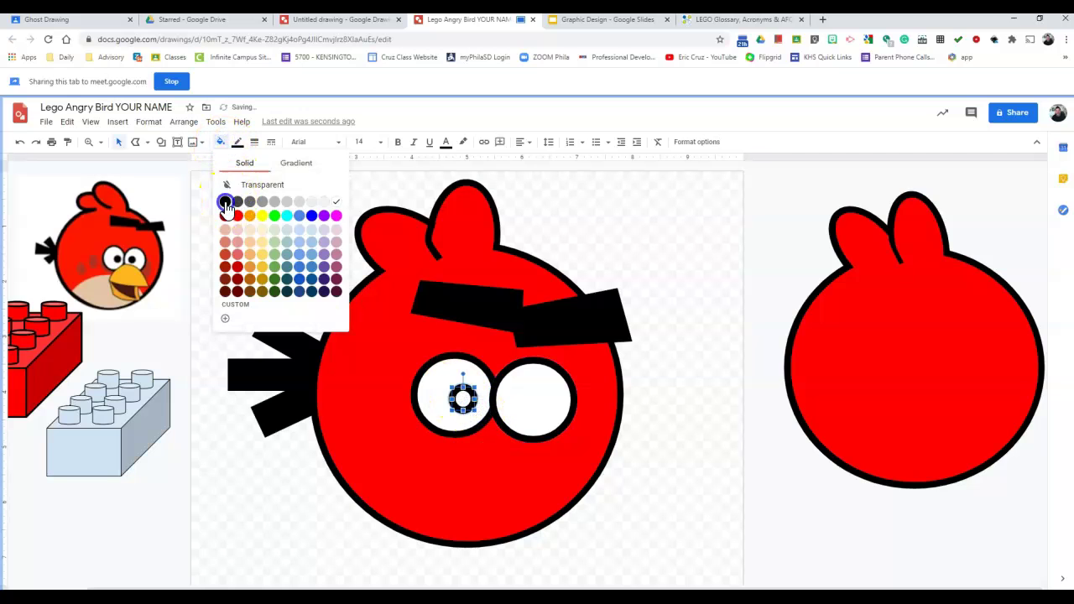
left_click(225, 203)
left_click_drag(479, 401, 531, 407)
left_click(747, 408)
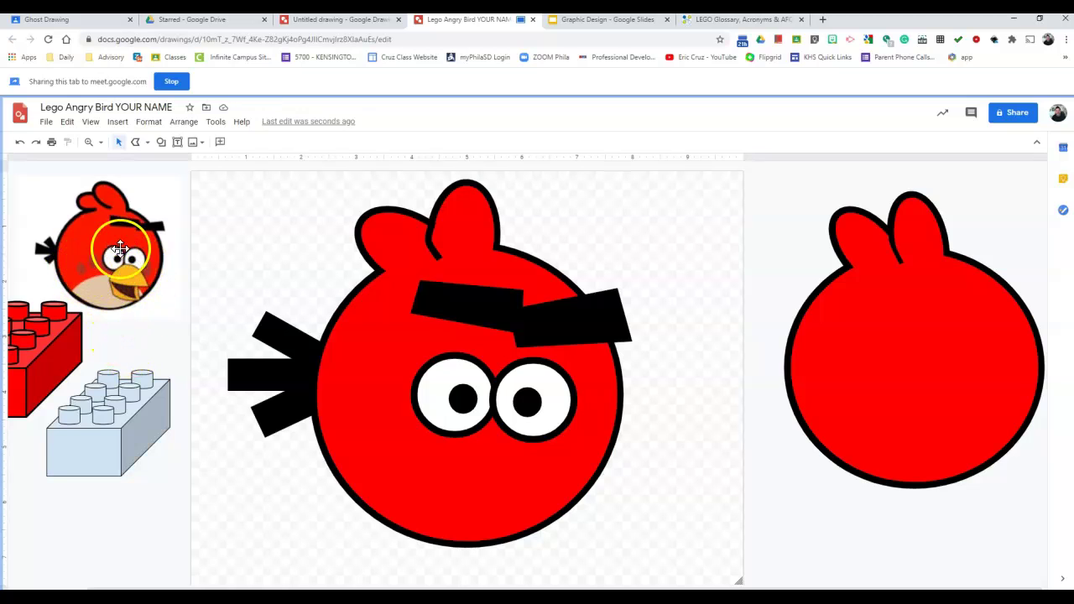
Draw a small oval on the bird's cheek with a transparent outline and dark red fill.
left_click(163, 143)
mouse_move(202, 162)
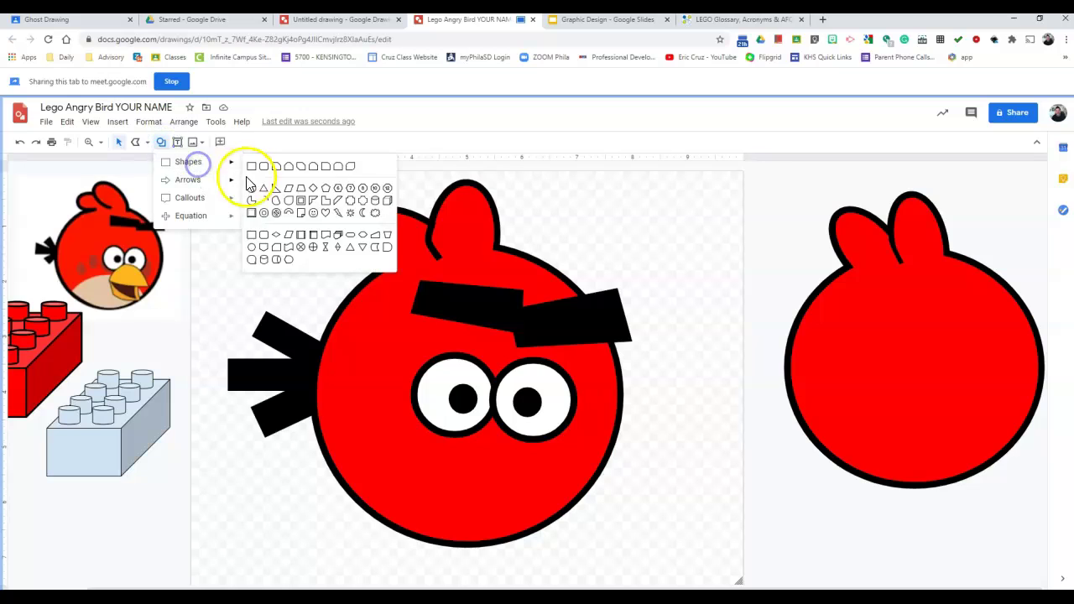
left_click(256, 189)
mouse_move(390, 428)
left_mouse_down()
mouse_move(417, 448)
mouse_move(376, 435)
left_mouse_up()
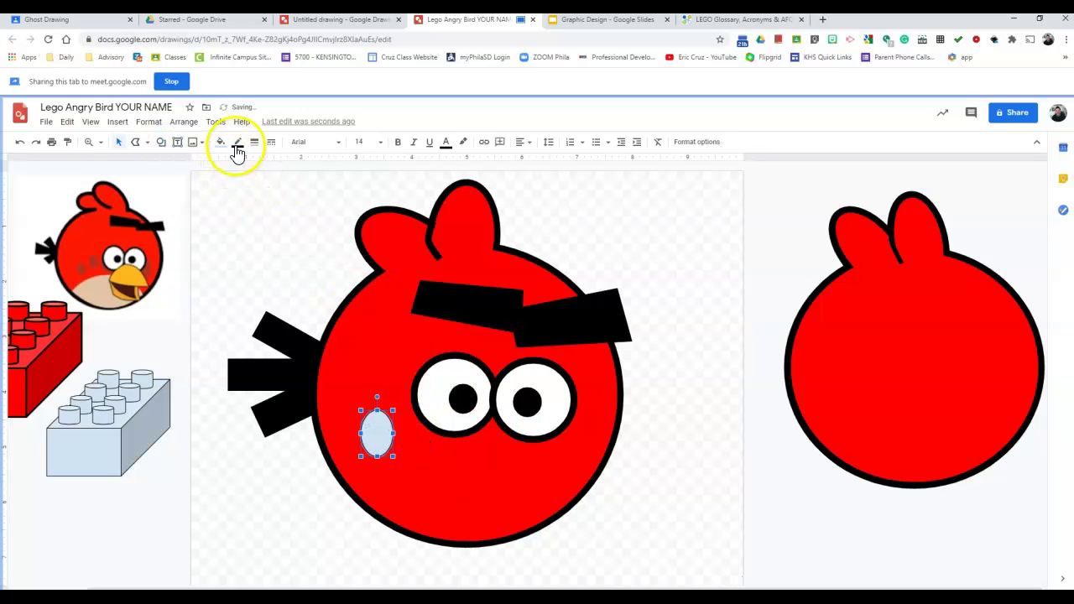
left_click(237, 142)
left_click(255, 142)
left_click(237, 142)
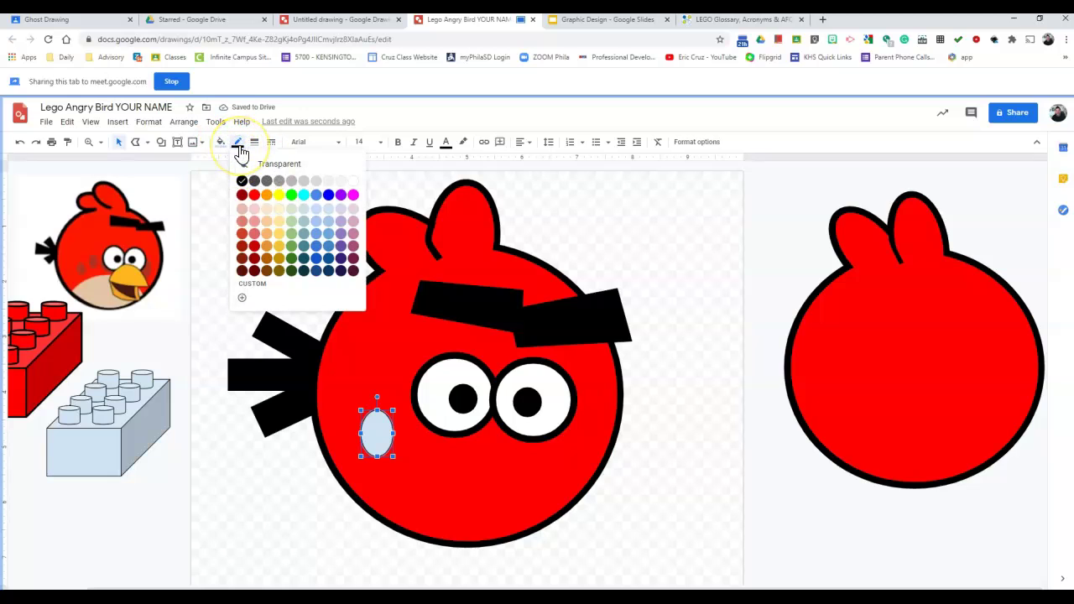
left_click(262, 165)
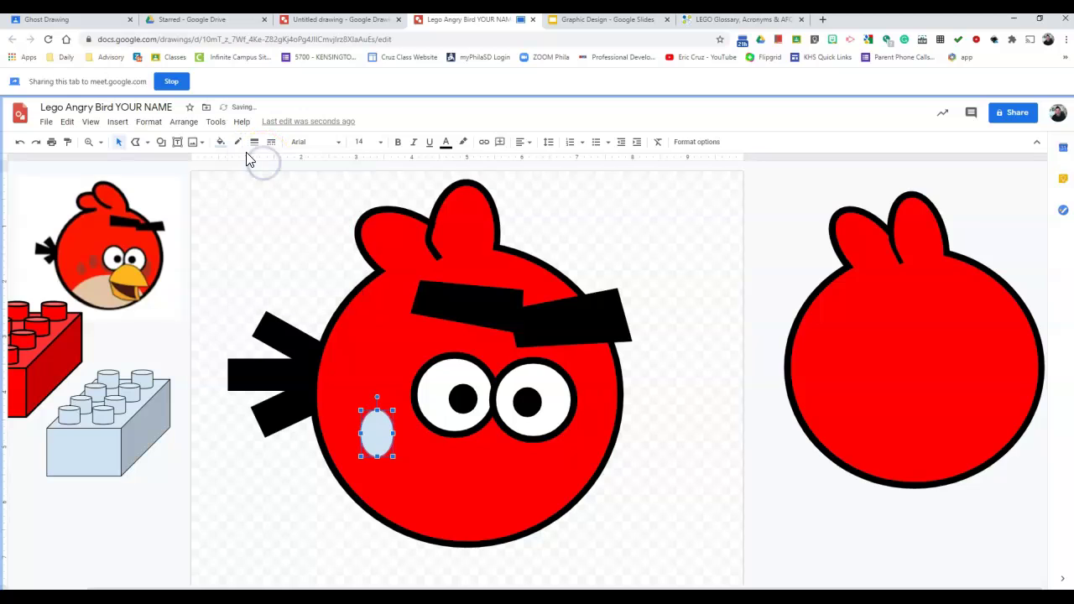
left_click(220, 142)
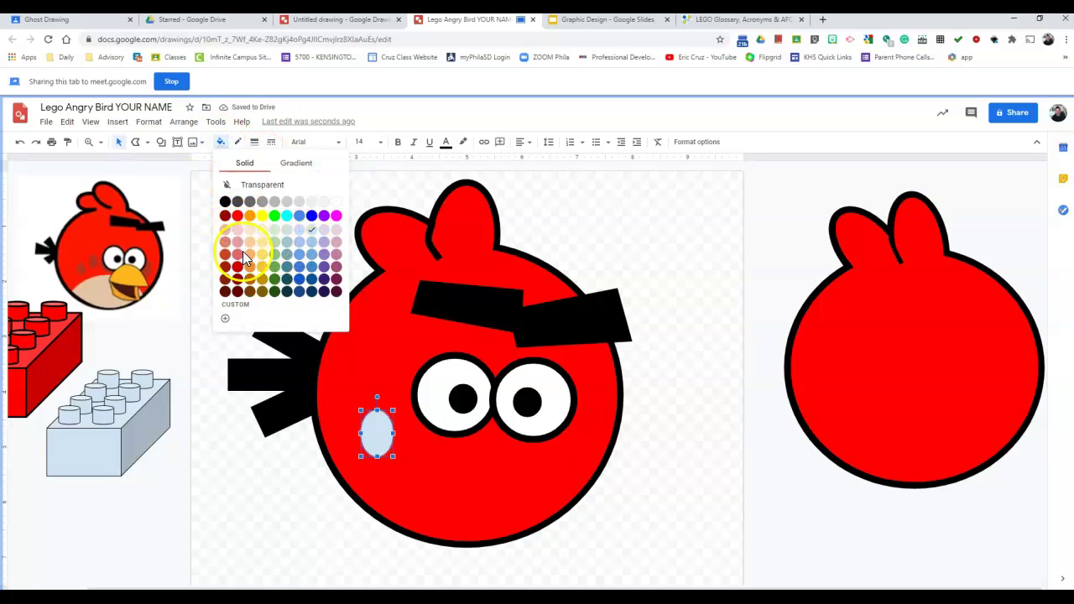
left_click(239, 283)
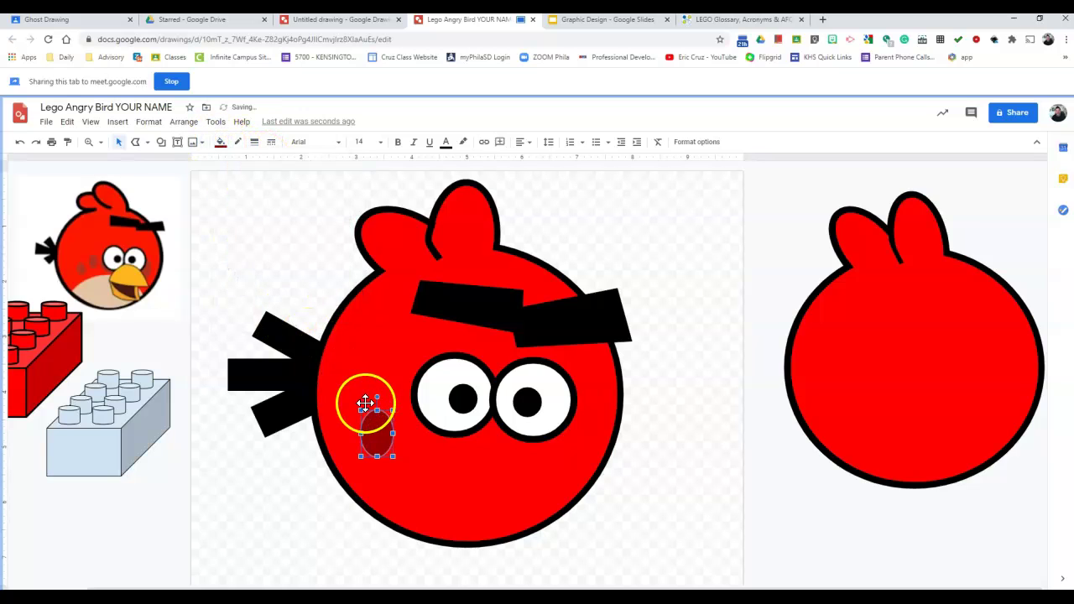
Tilt and position the dark red ovals beside the left eye, then duplicate one.
left_click_drag(375, 395, 361, 401)
left_click(398, 449)
left_click_drag(363, 432, 353, 427)
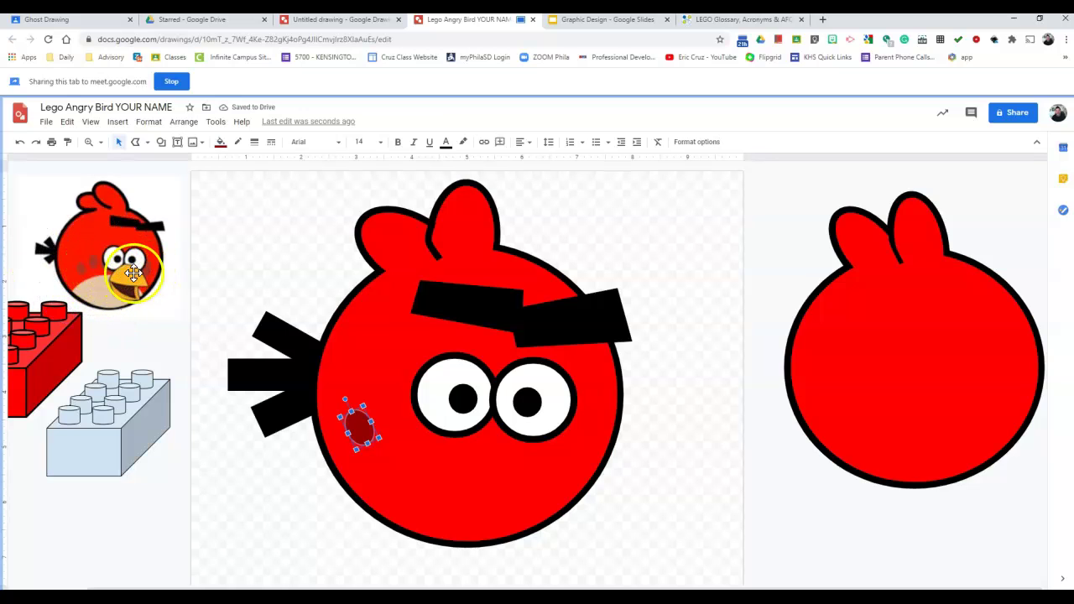
left_click_drag(374, 436, 401, 370)
left_click_drag(406, 406, 392, 407)
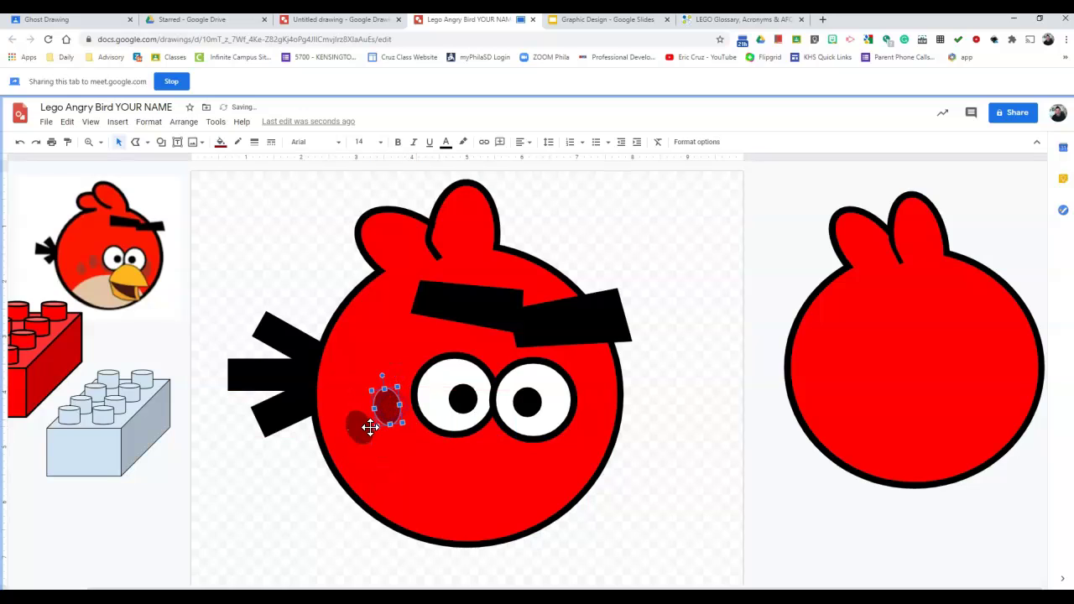
left_click(359, 429)
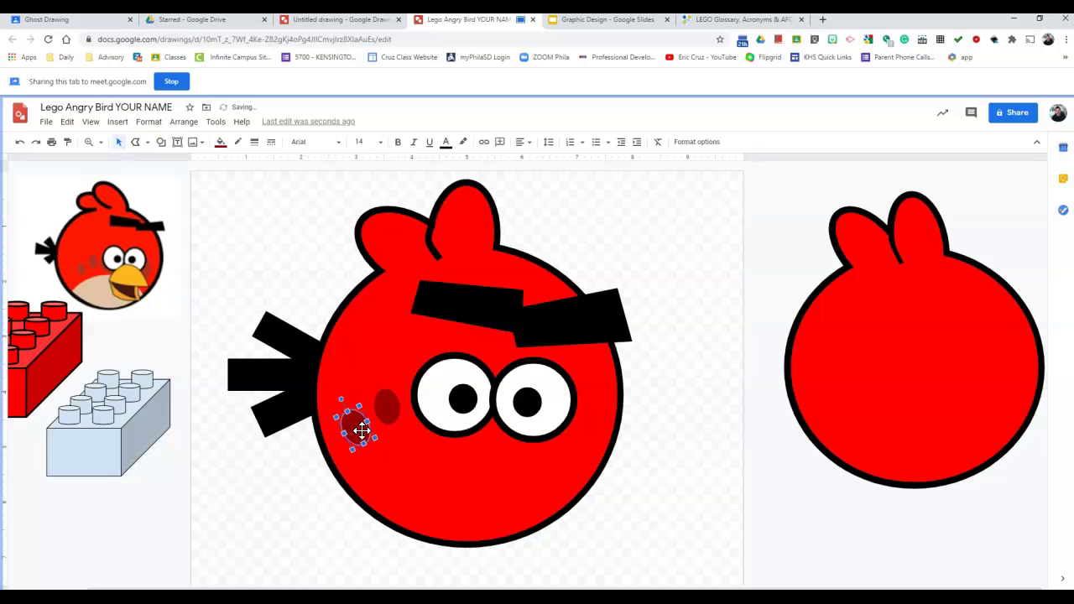
left_click(392, 407)
key("ctrl+d")
Enlarge the dark red copy over the left eye and send it behind the eye.
left_click_drag(394, 406, 476, 431)
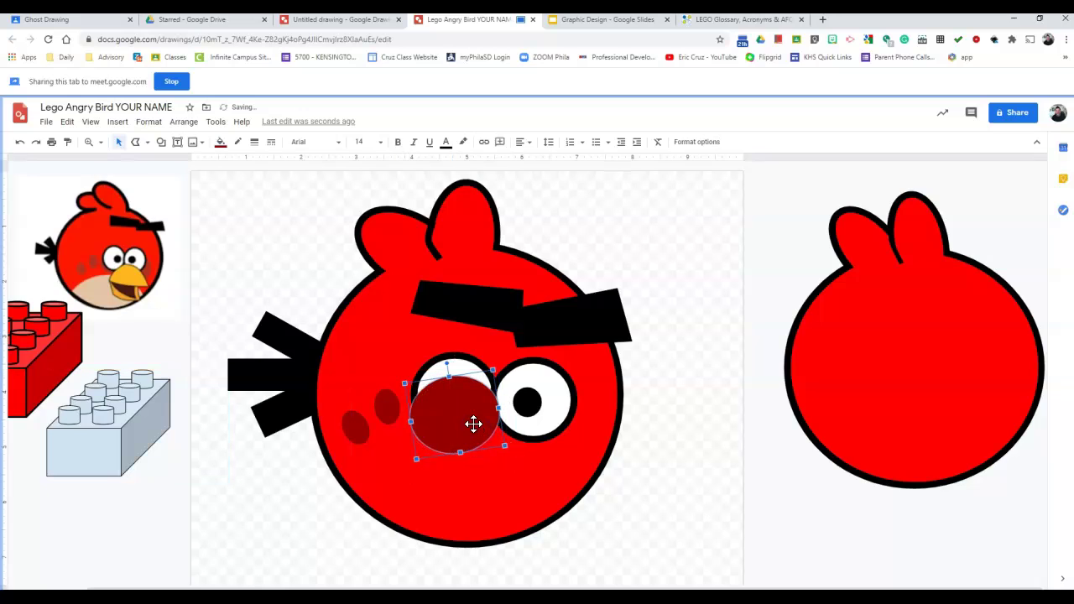
left_click_drag(479, 414, 476, 407)
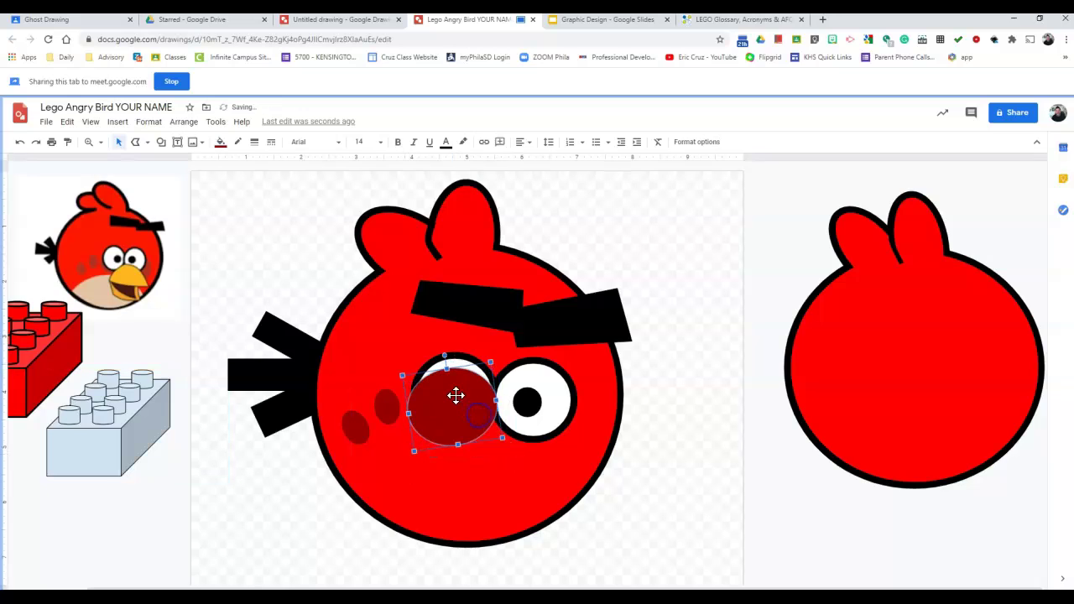
left_click_drag(447, 351, 443, 340)
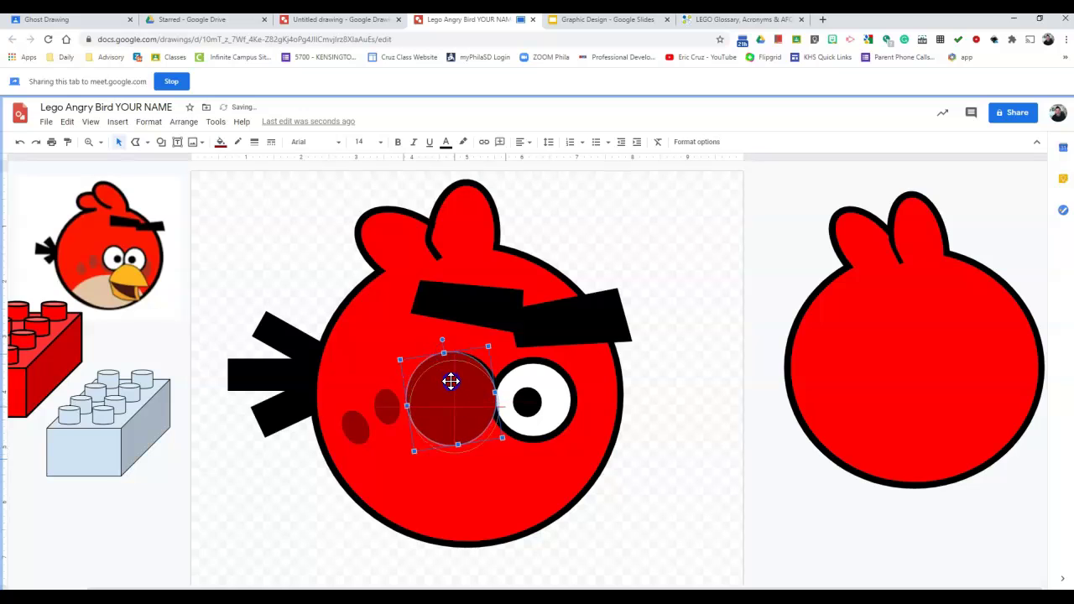
left_click_drag(444, 381, 449, 372)
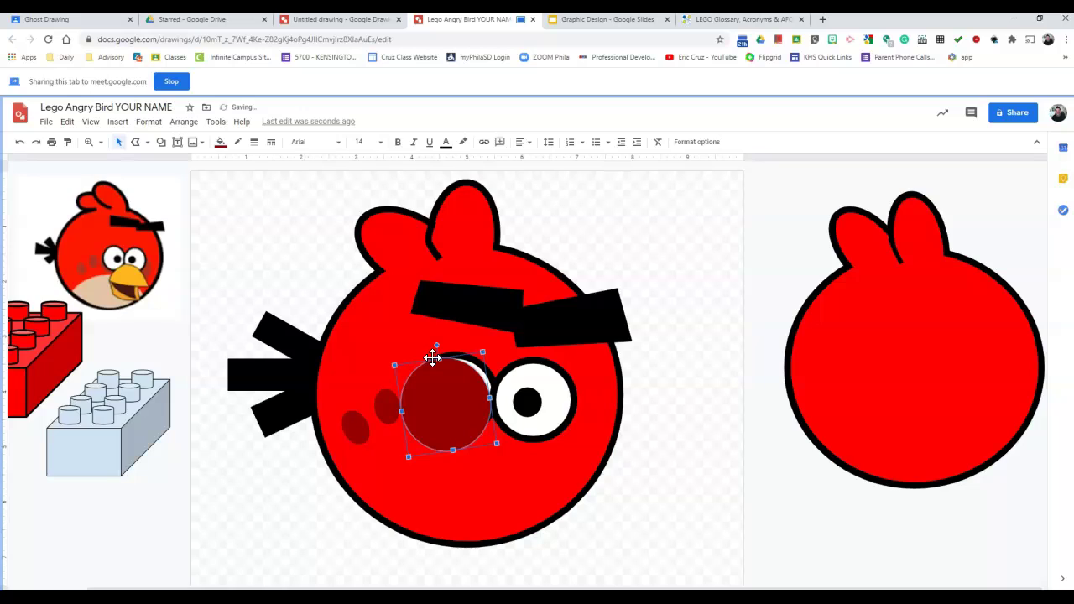
key("ctrl+Down")
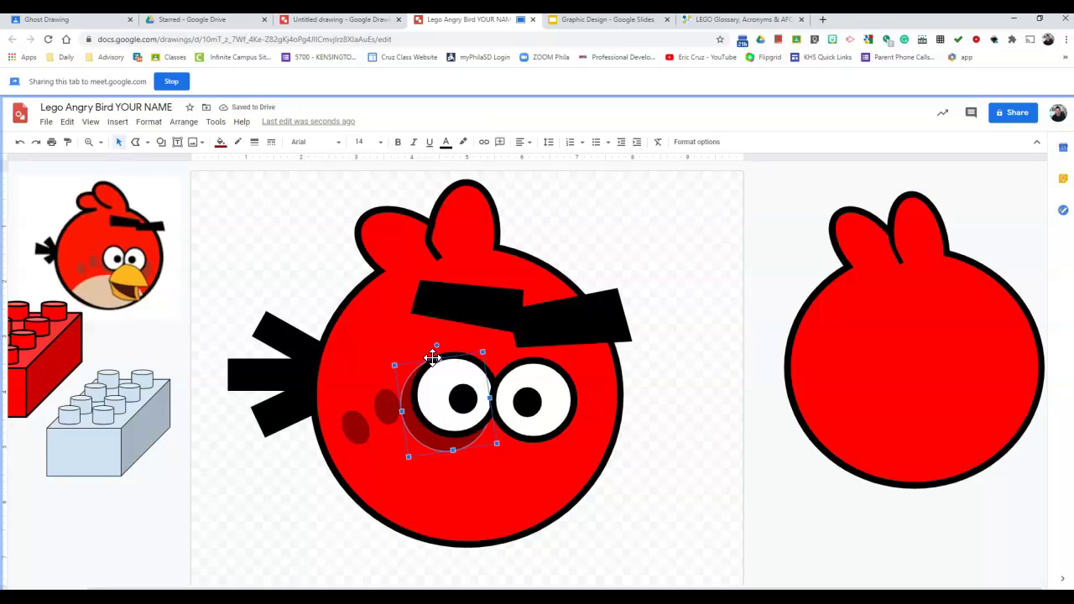
left_click(695, 385)
Place a dark red shadow circle behind the right eye and nudge it up slightly.
left_click(438, 444)
left_click_drag(442, 445, 539, 443)
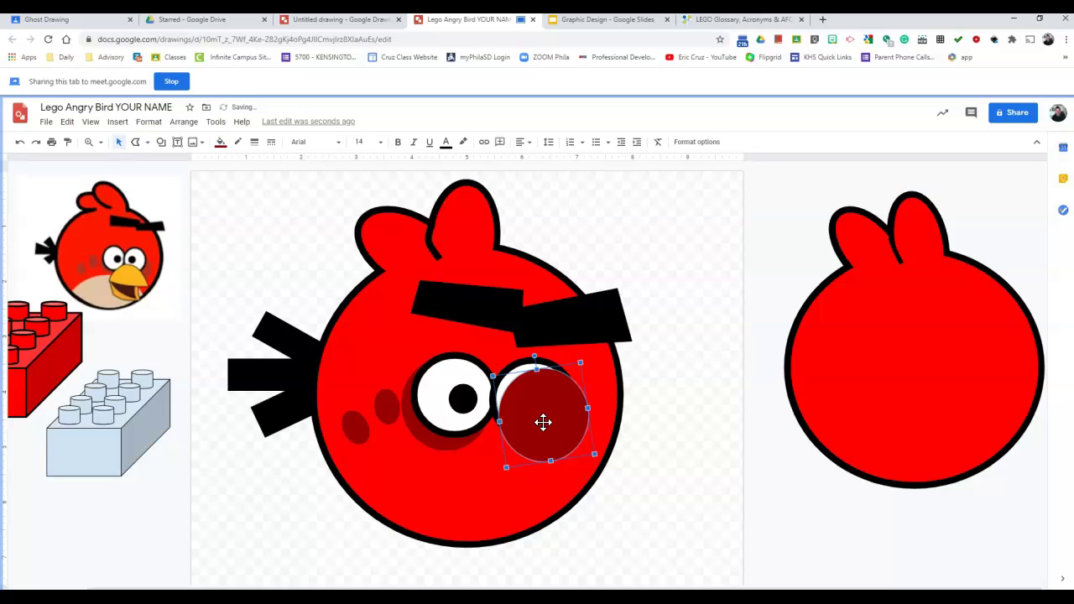
key("ctrl+Down")
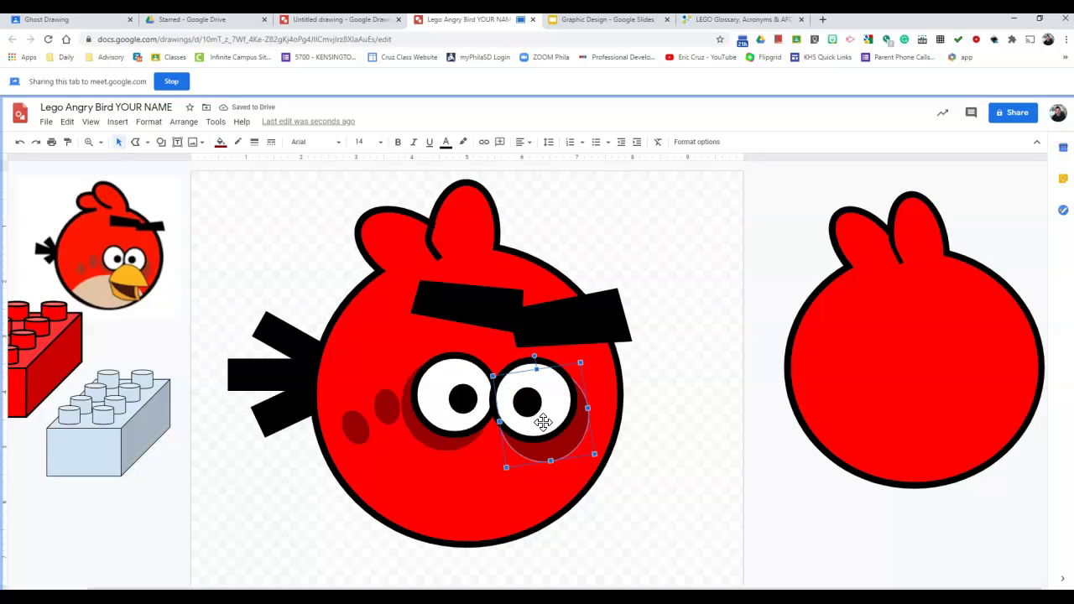
key("Up")
key("Up")
key("Up")
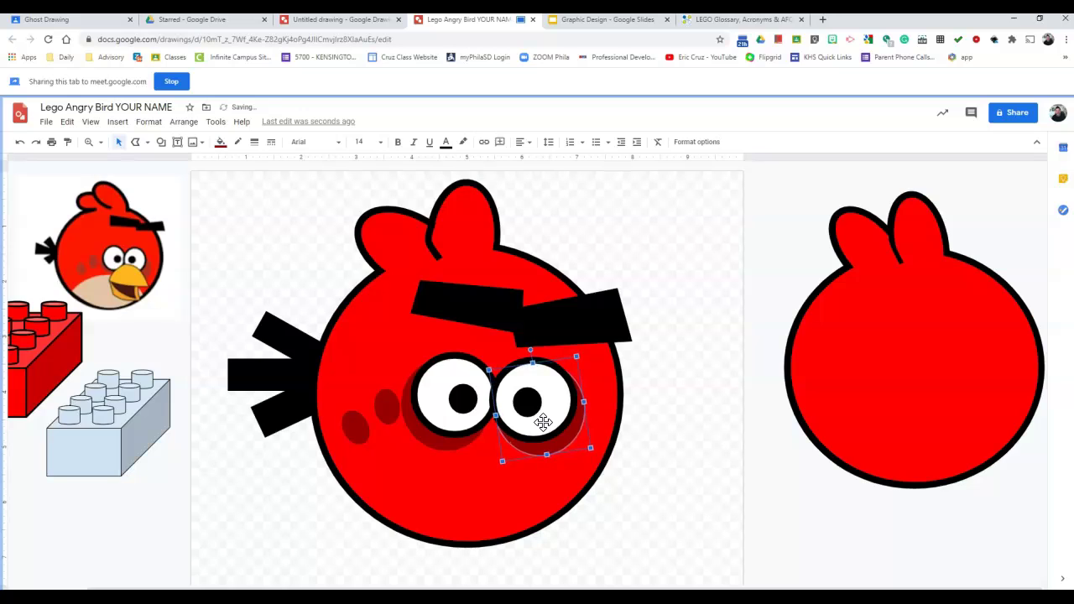
left_click(681, 391)
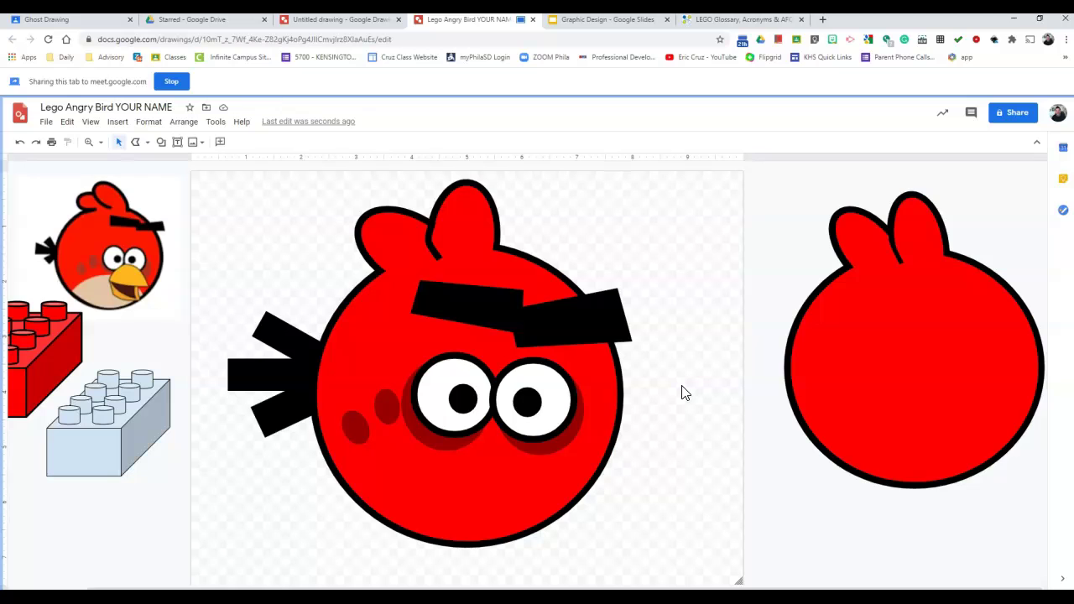
Browse the Shapes, Arrows and Callouts lists in the Shape menu.
left_click(148, 142)
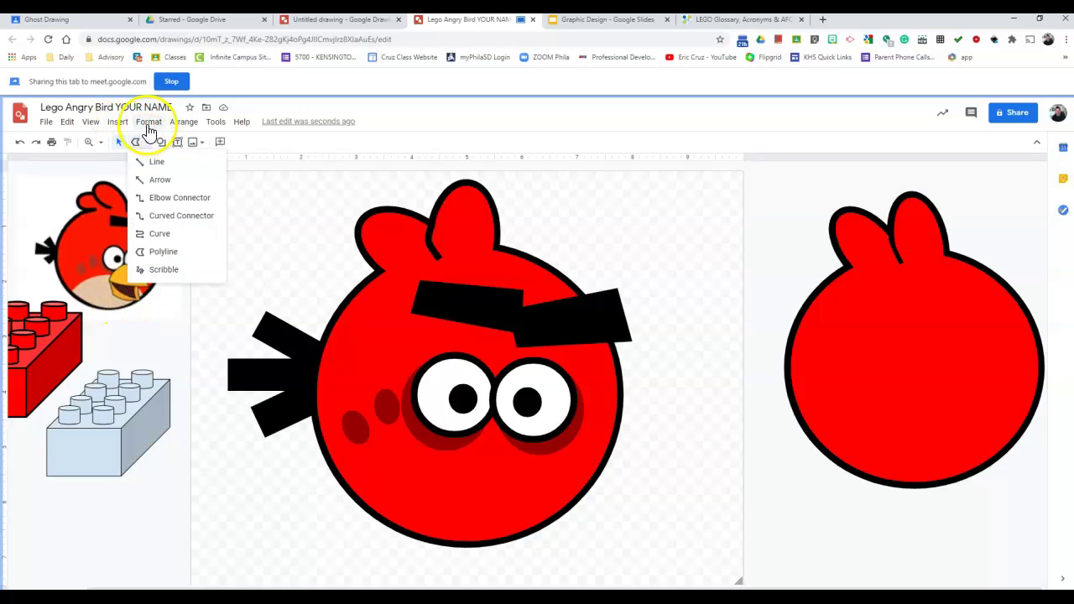
left_click(162, 143)
left_click(161, 144)
left_click(159, 144)
mouse_move(183, 168)
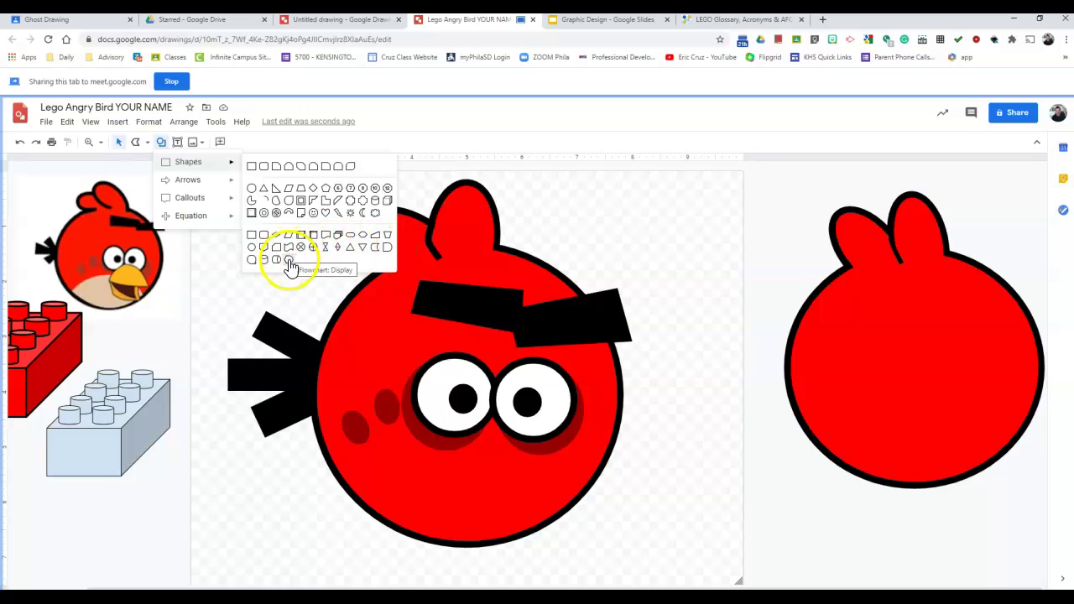
mouse_move(213, 186)
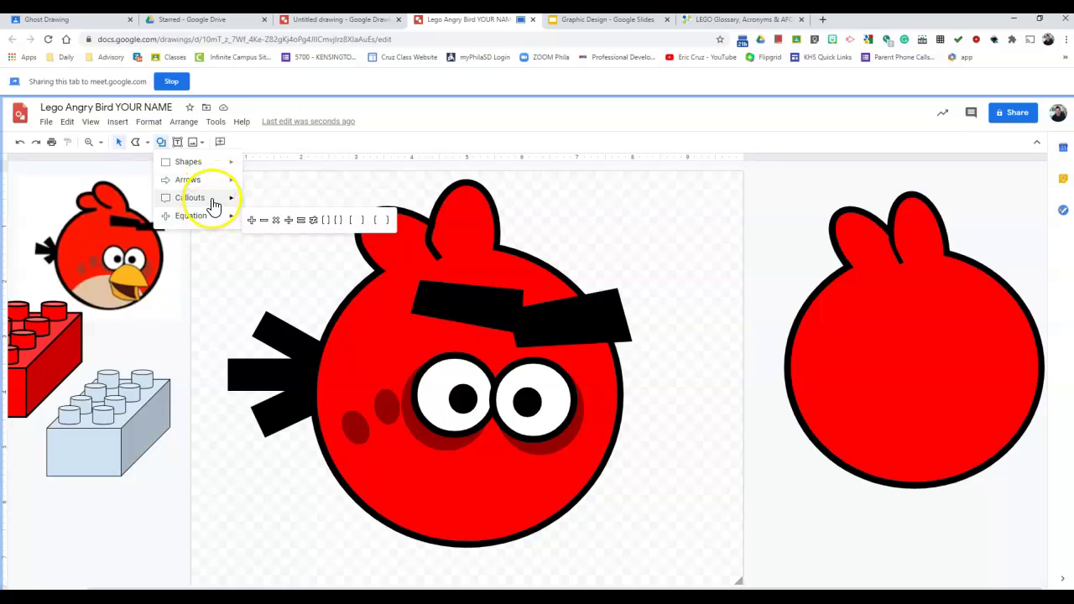
mouse_move(214, 205)
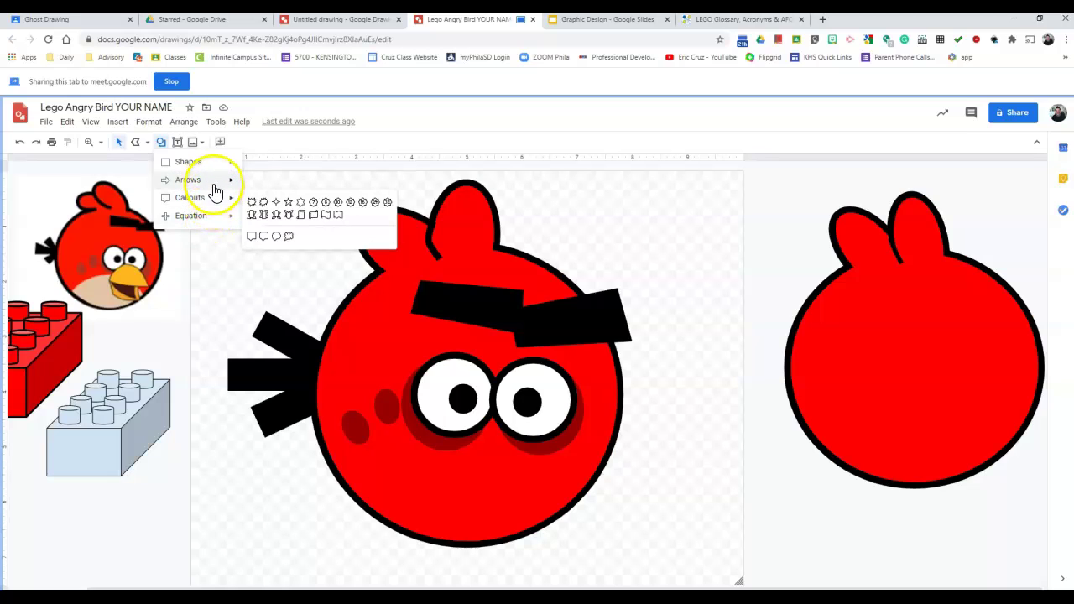
left_click(216, 188)
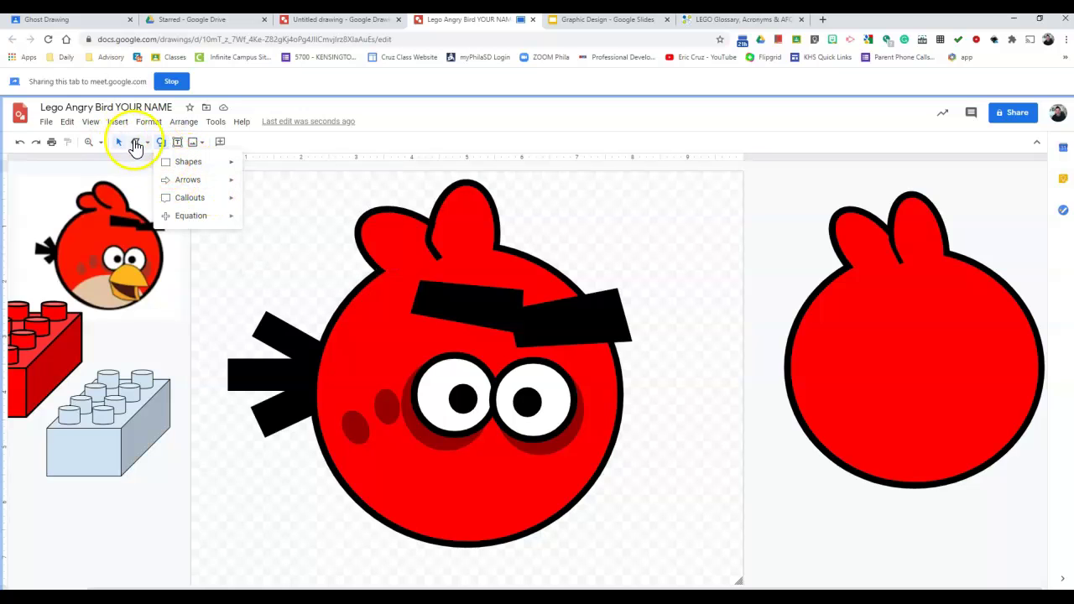
Choose Curve from the Line tool's list of line types.
left_click(146, 142)
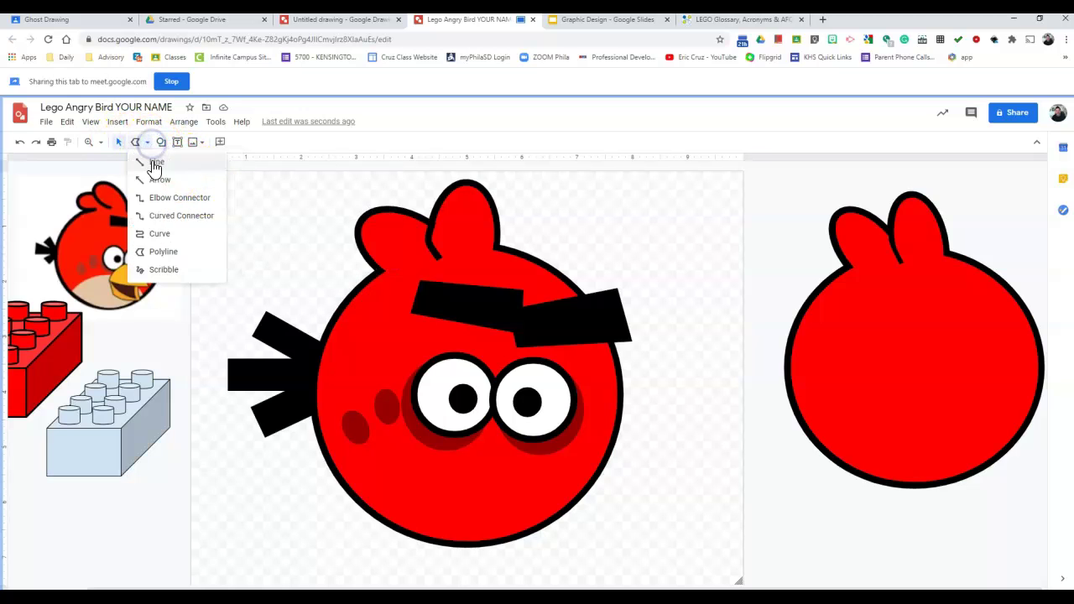
left_click(158, 234)
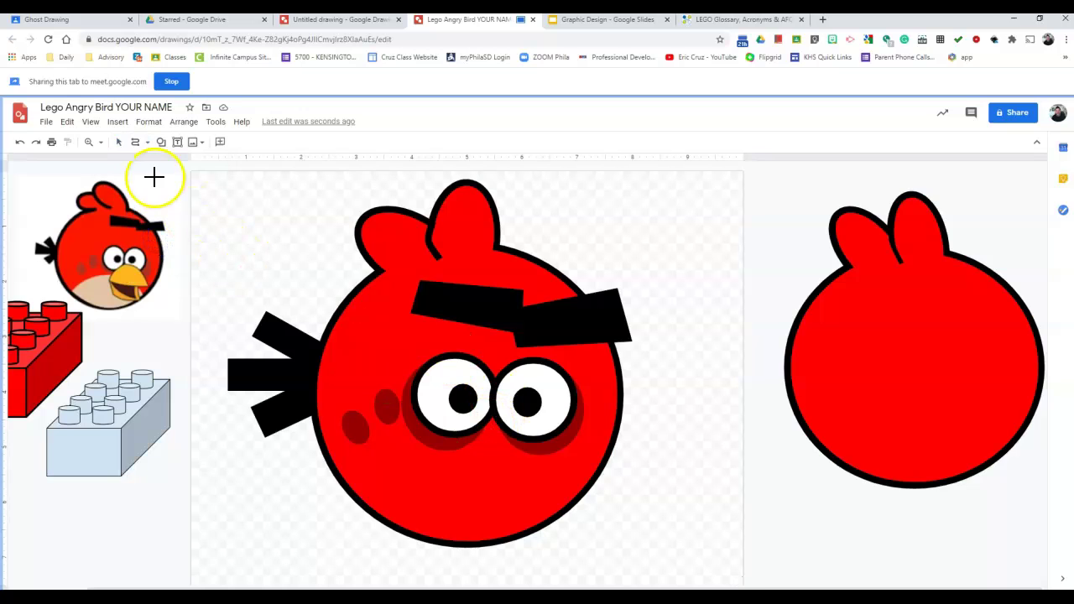
left_click(147, 142)
left_click(171, 250)
key("Escape")
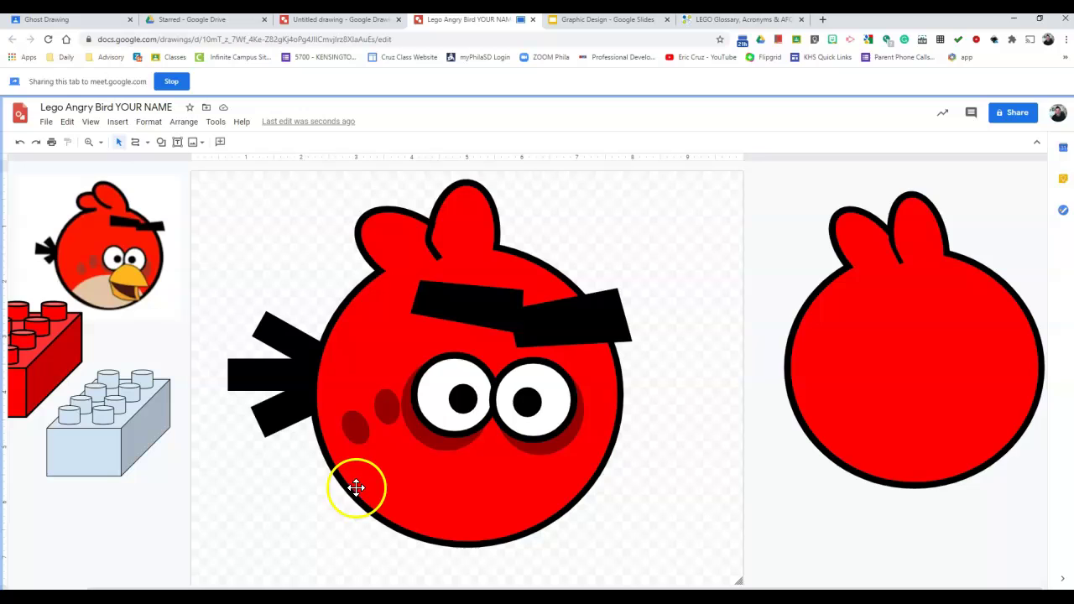
Trace a curved shape along the bird's lower-left outline and bottom.
left_click(135, 142)
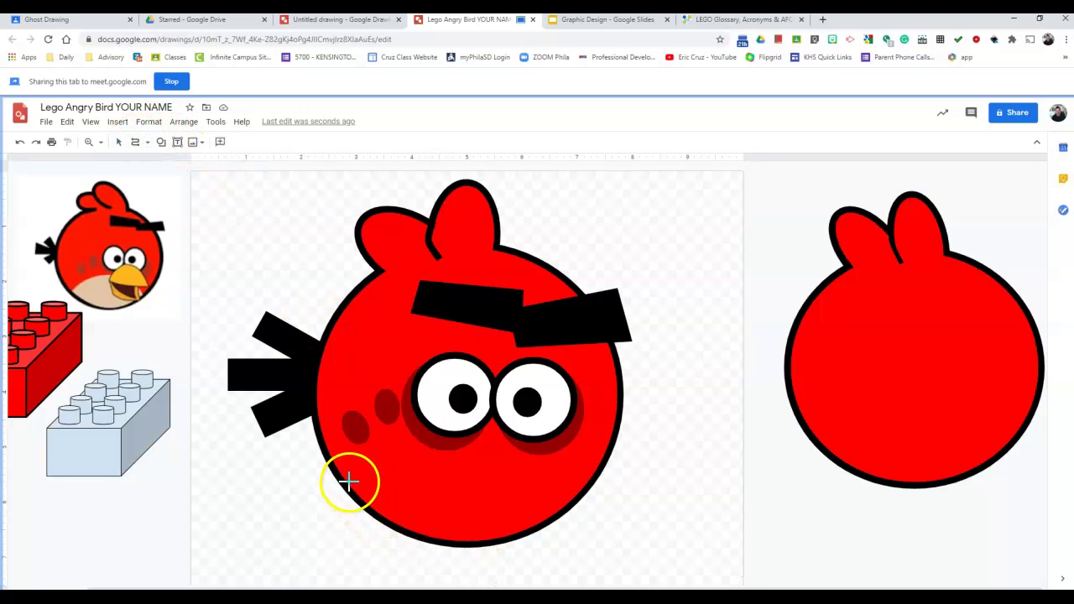
left_click_drag(348, 483, 461, 539)
left_click(464, 540)
left_click(349, 480)
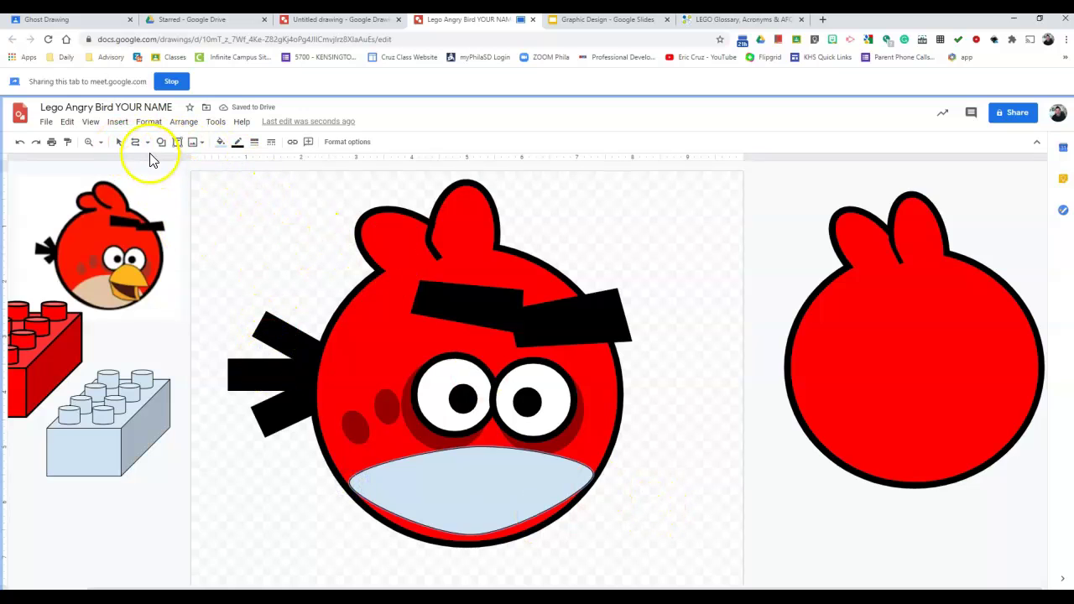
left_click(121, 144)
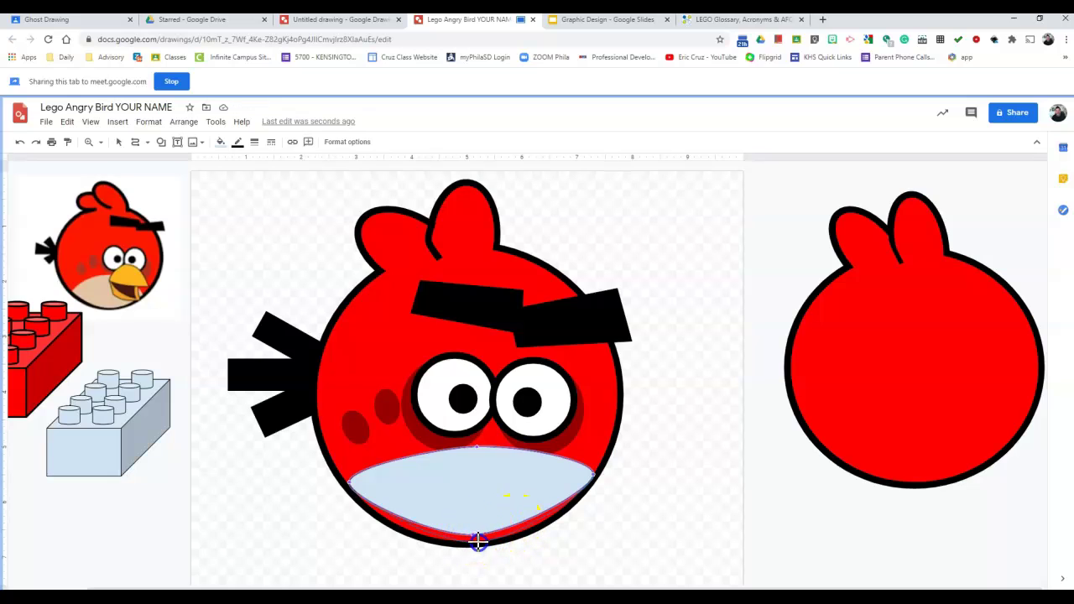
left_click(492, 538)
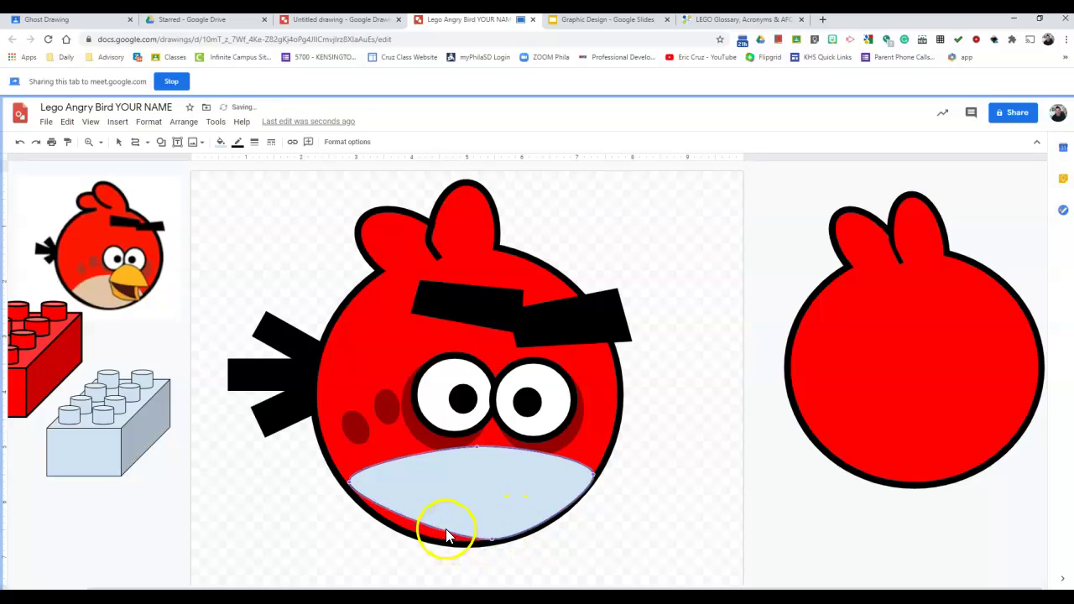
Delete the old oval belly and trace a new curved belly along the bird's lower edge.
left_click(350, 485)
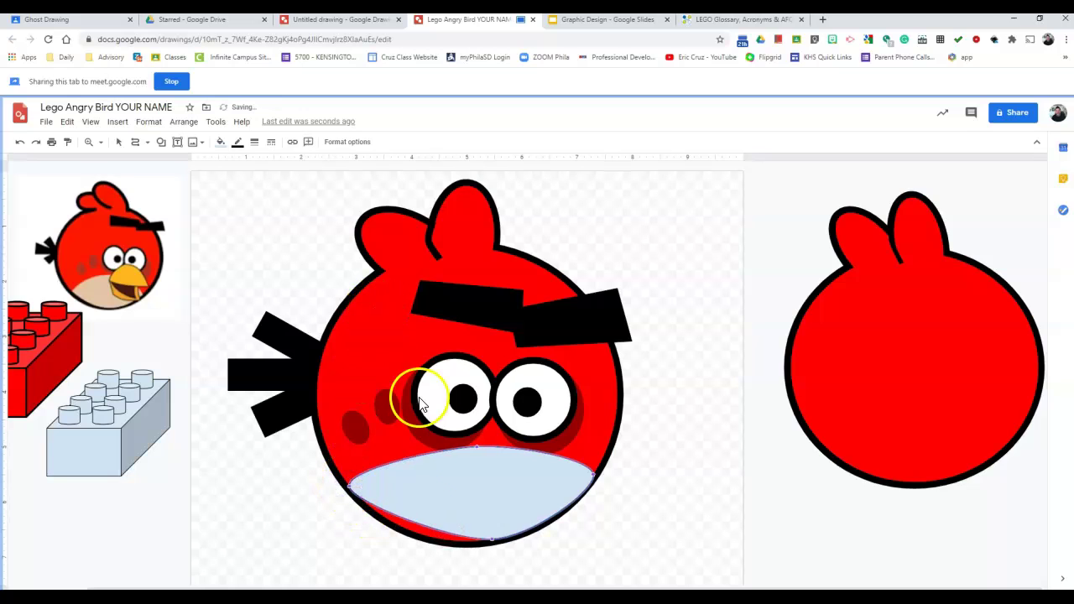
left_click(420, 527)
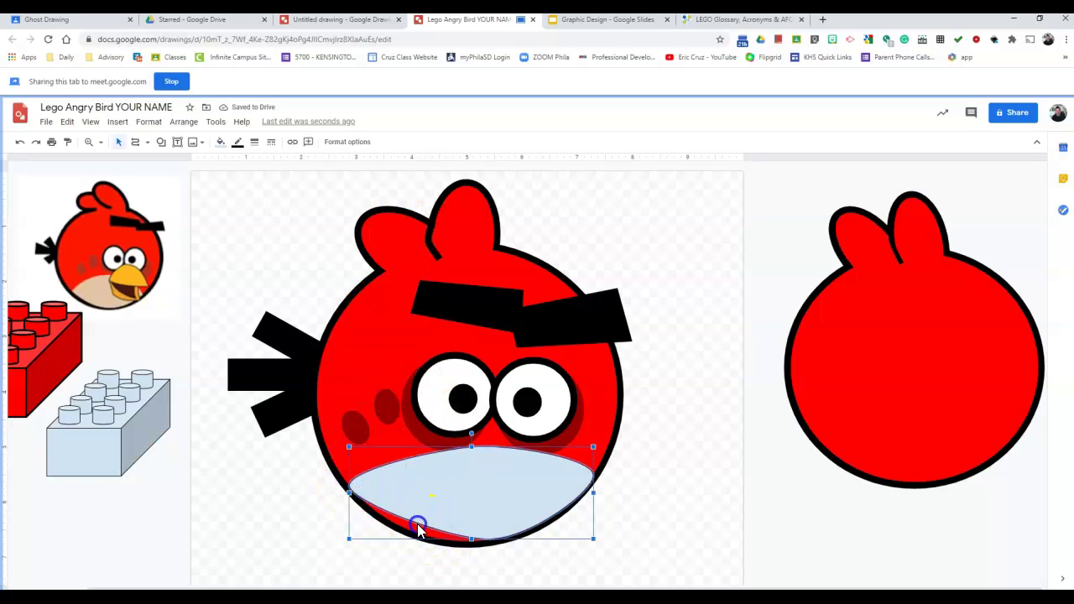
left_click(436, 511)
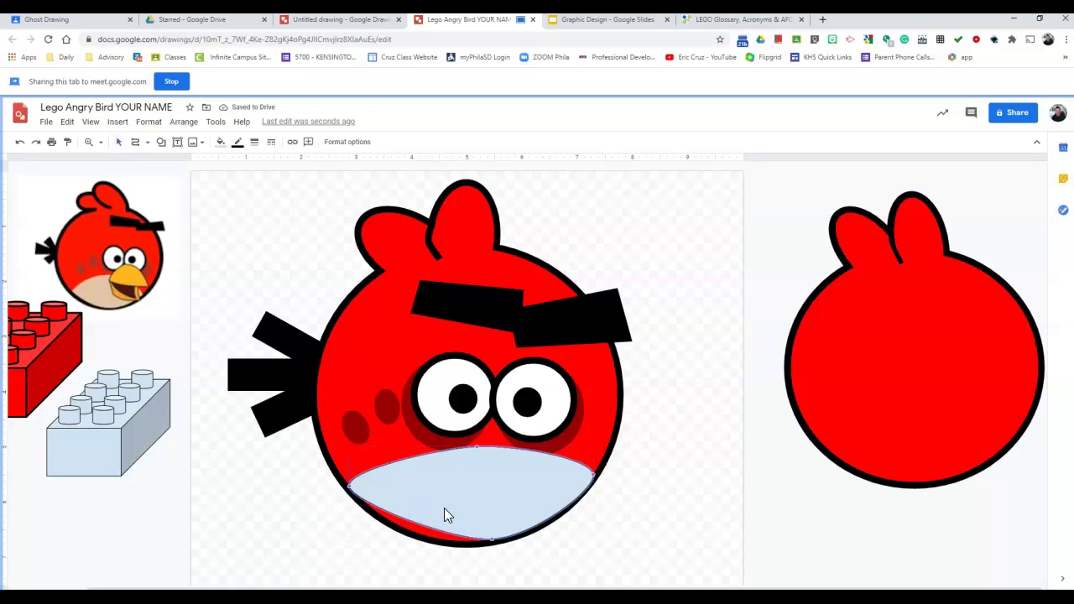
key("Delete")
left_click(445, 504)
left_click(137, 144)
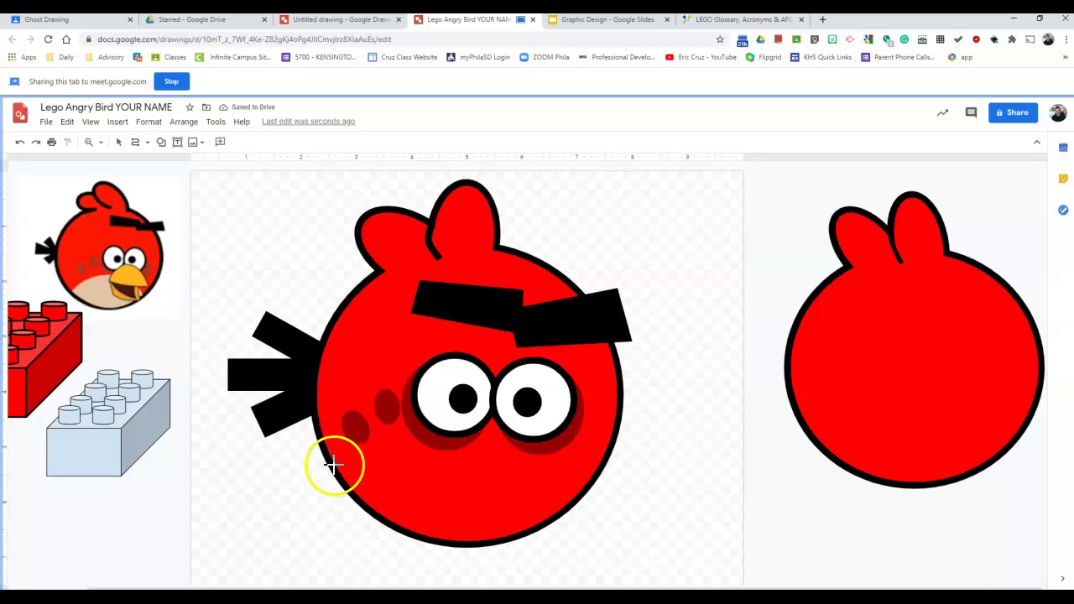
mouse_move(362, 497)
left_mouse_down()
mouse_move(448, 542)
mouse_move(461, 540)
mouse_move(444, 532)
mouse_move(501, 532)
mouse_move(492, 536)
left_mouse_up()
mouse_move(594, 468)
left_mouse_down()
mouse_move(471, 453)
mouse_move(531, 521)
mouse_move(541, 473)
mouse_move(592, 464)
mouse_move(507, 452)
mouse_move(342, 464)
left_mouse_up()
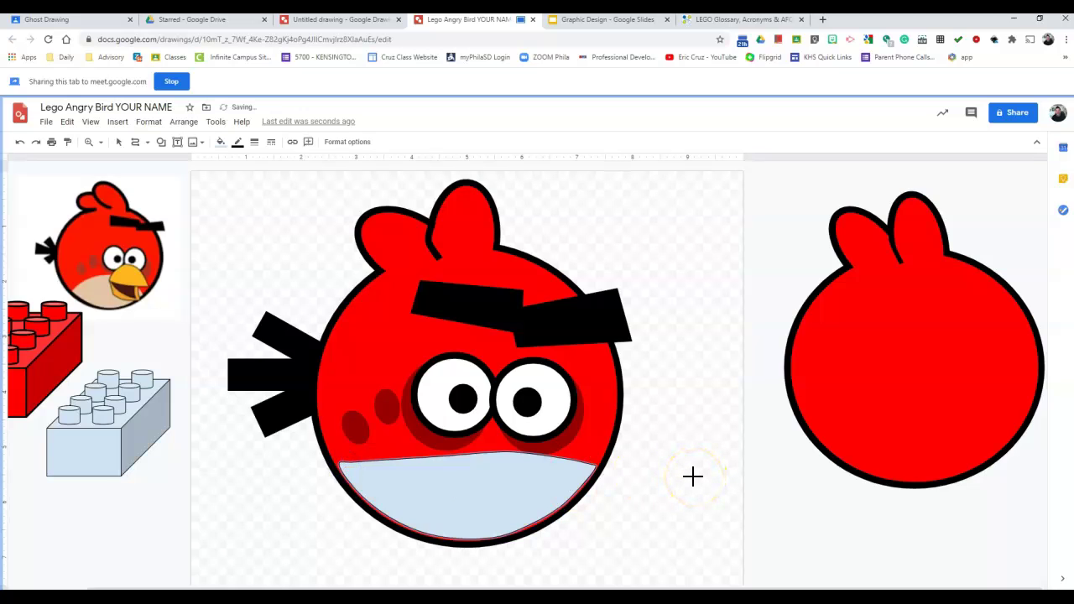
Fill the belly light peach, make its outline transparent, and nudge it slightly down.
left_click(219, 143)
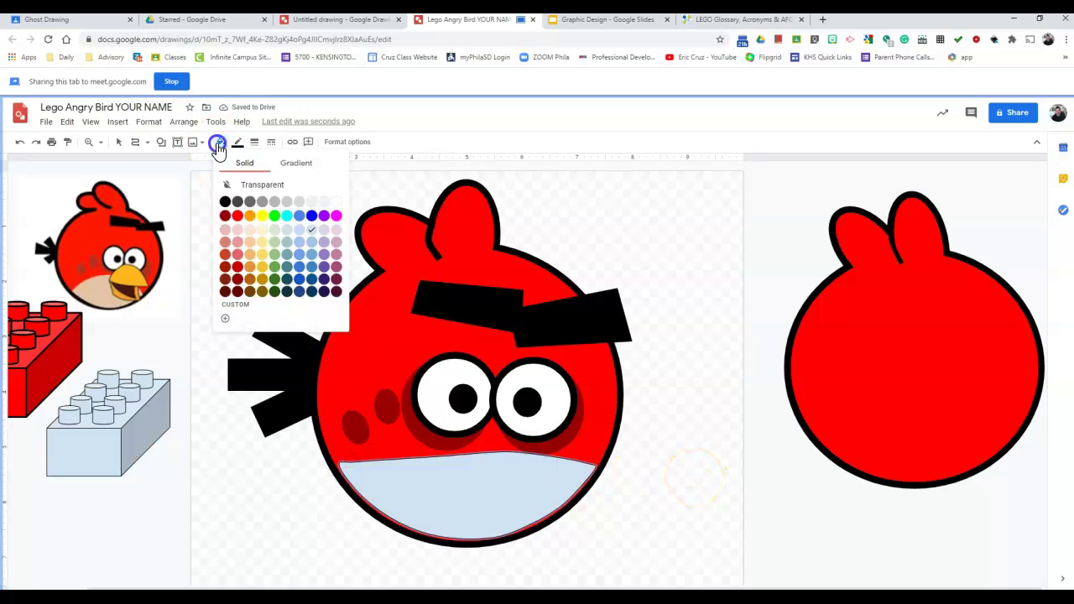
left_click(249, 251)
left_click(239, 143)
left_click(253, 163)
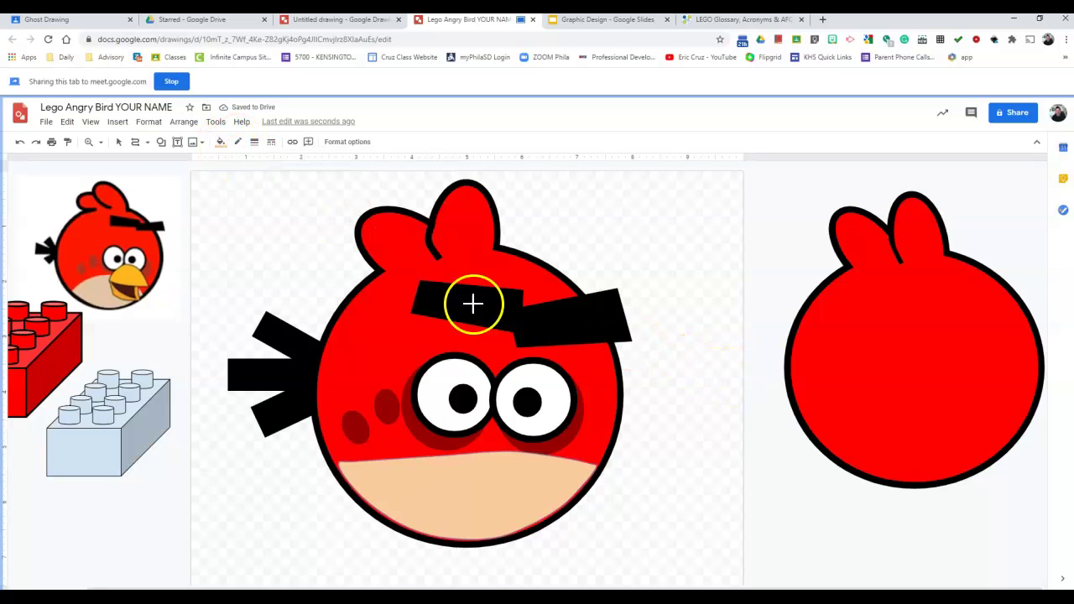
left_click(119, 142)
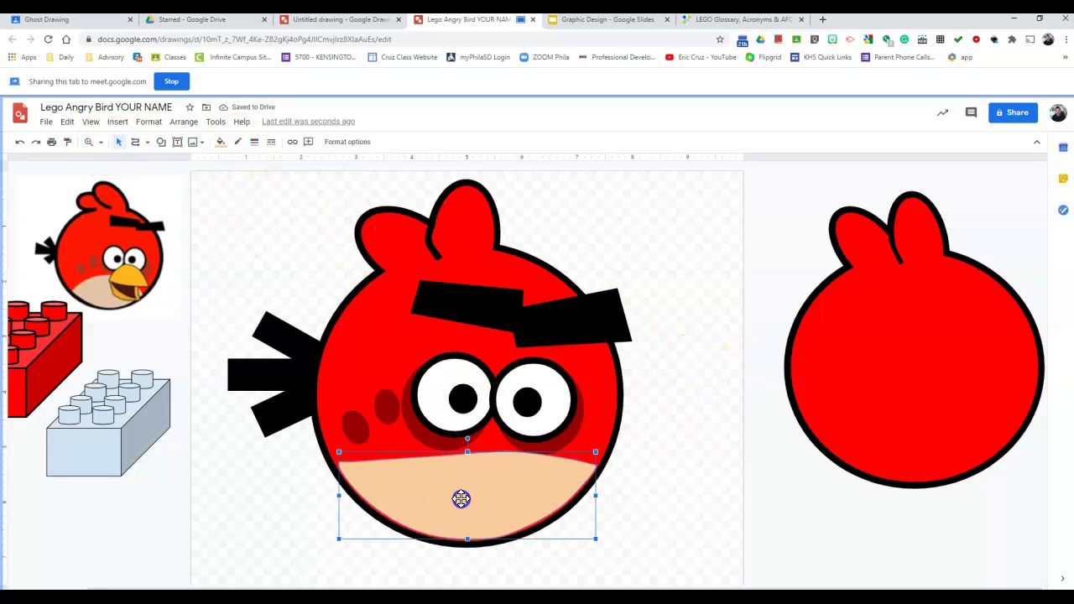
key("Down")
key("Down")
key("Down")
left_click(467, 500)
left_click(647, 489)
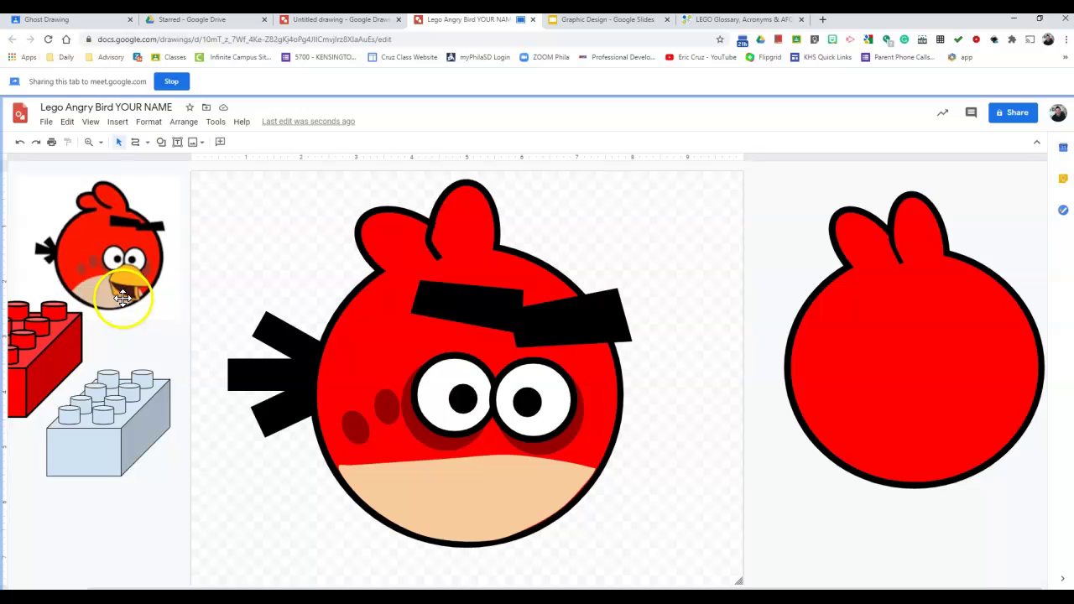
Draw a four-sided beak outline with a polyline just below the bird's eyes.
left_click(146, 142)
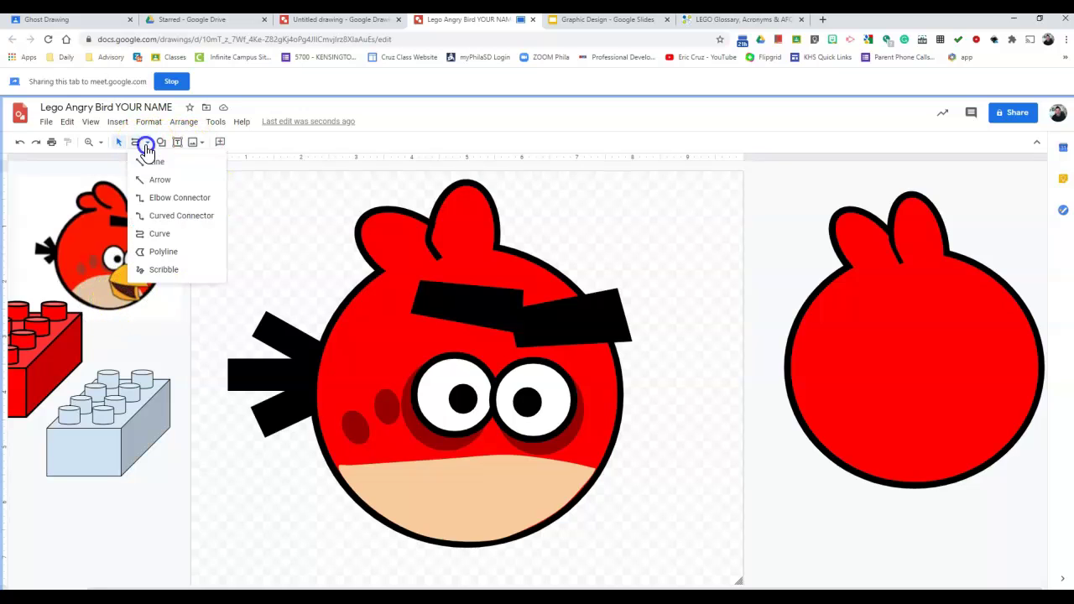
left_click(161, 251)
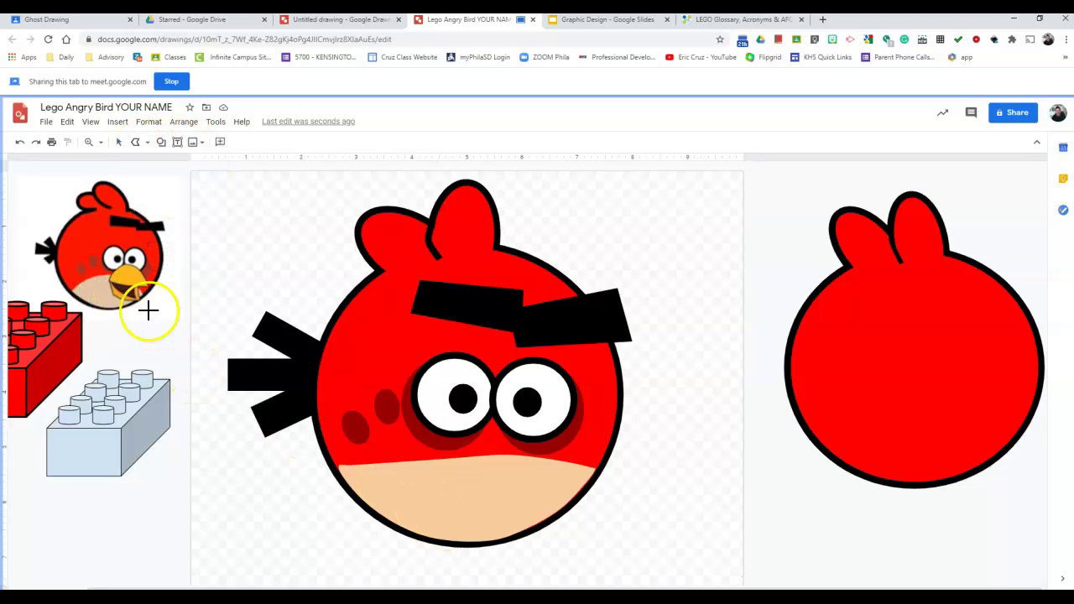
left_click(446, 488)
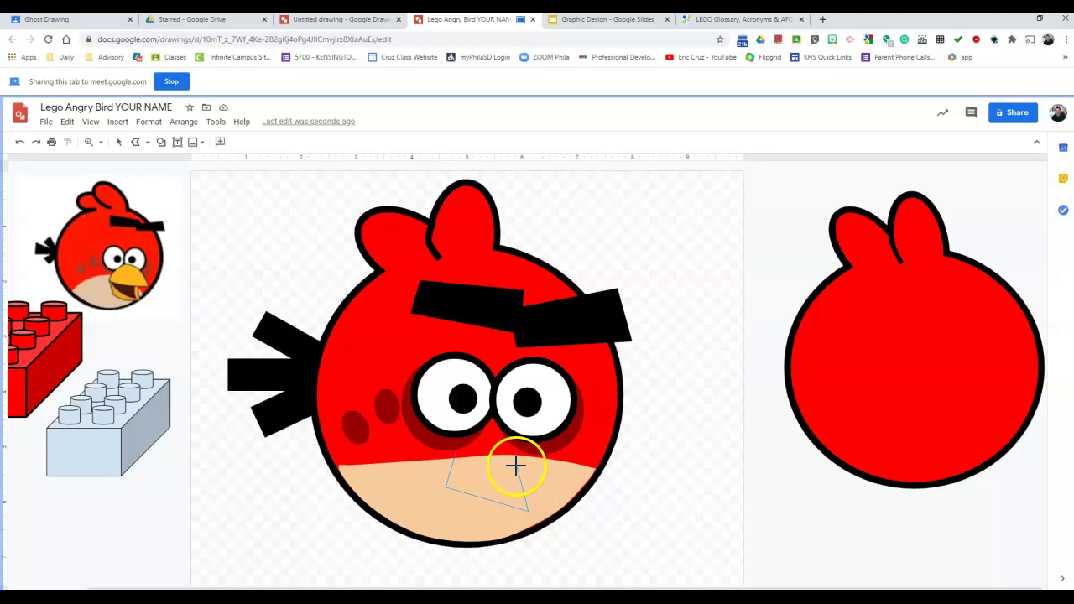
left_click(458, 454)
Fill the beak orange and give its outline a heavier border weight.
left_click(219, 143)
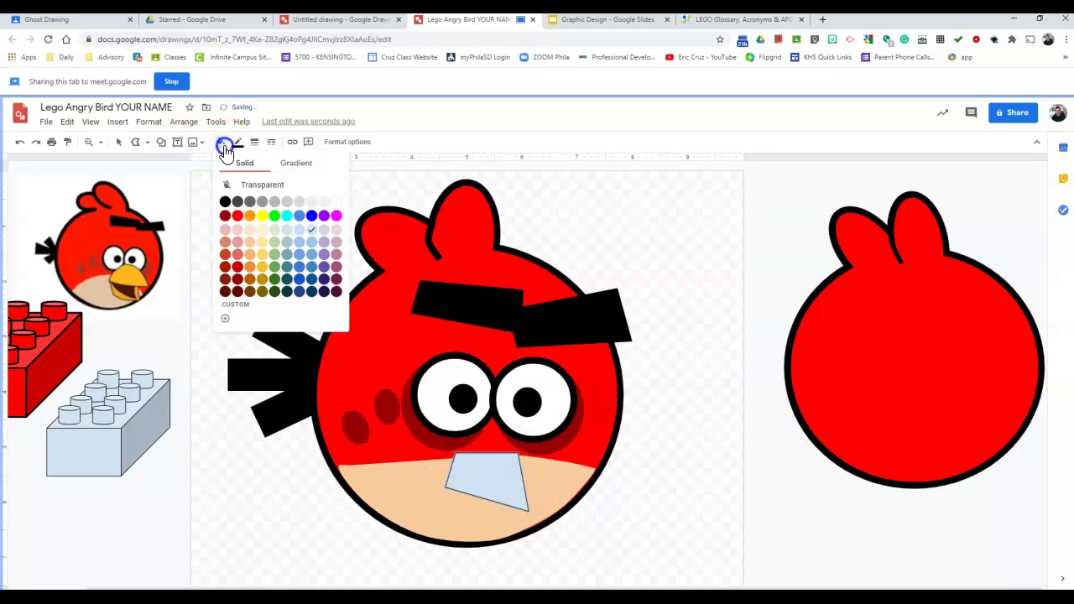
left_click(251, 216)
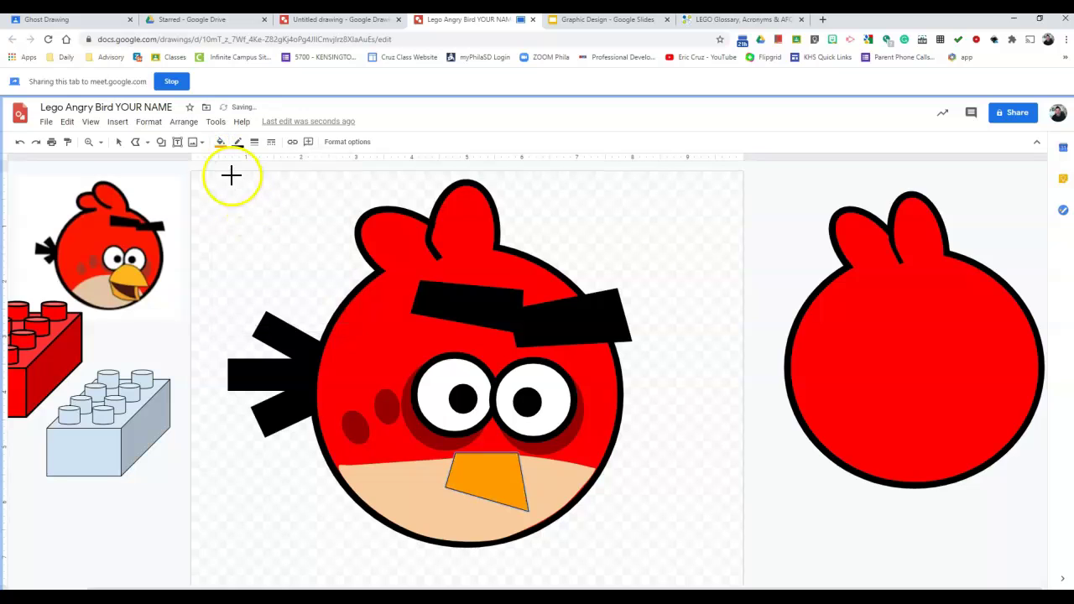
left_click(238, 143)
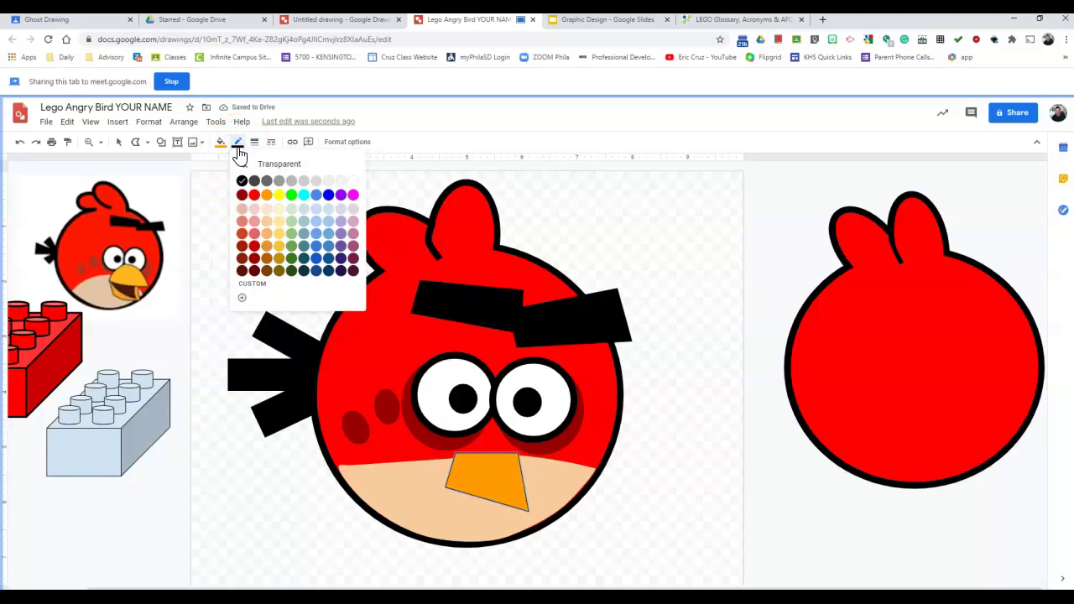
left_click(254, 142)
left_click(271, 202)
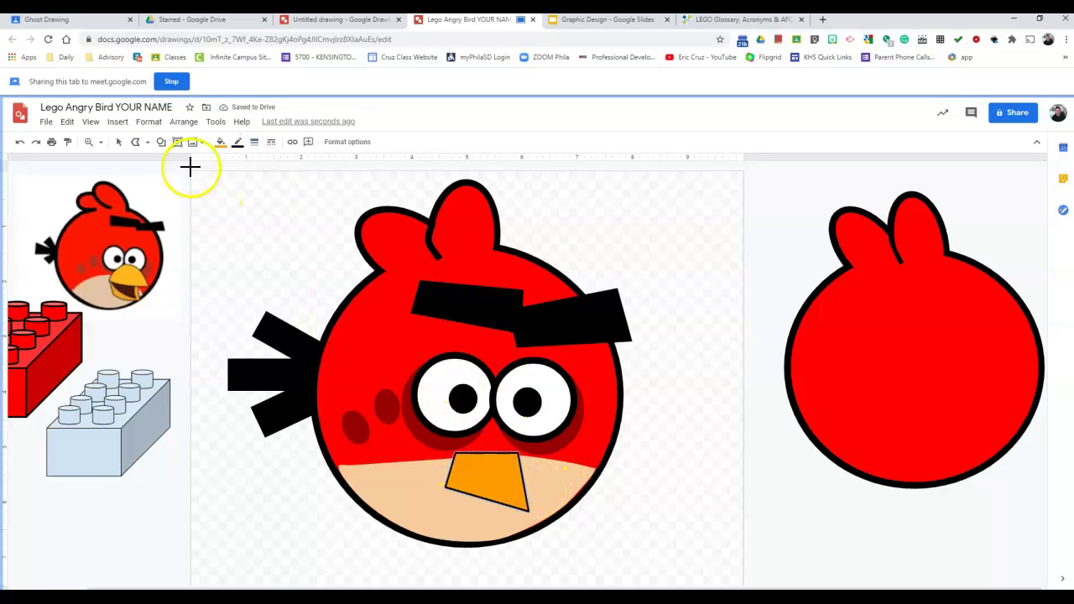
Draw a dark brown triangle across the top of the orange beak as the mouth, then deselect it.
left_click(137, 143)
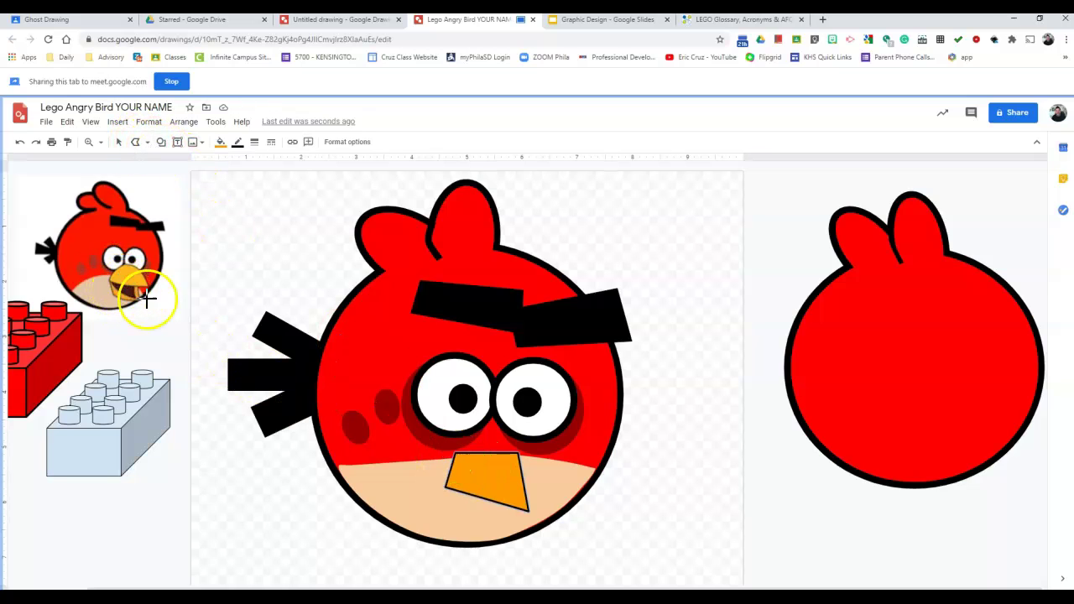
mouse_move(501, 491)
left_mouse_down()
mouse_move(517, 498)
mouse_move(516, 460)
left_mouse_up()
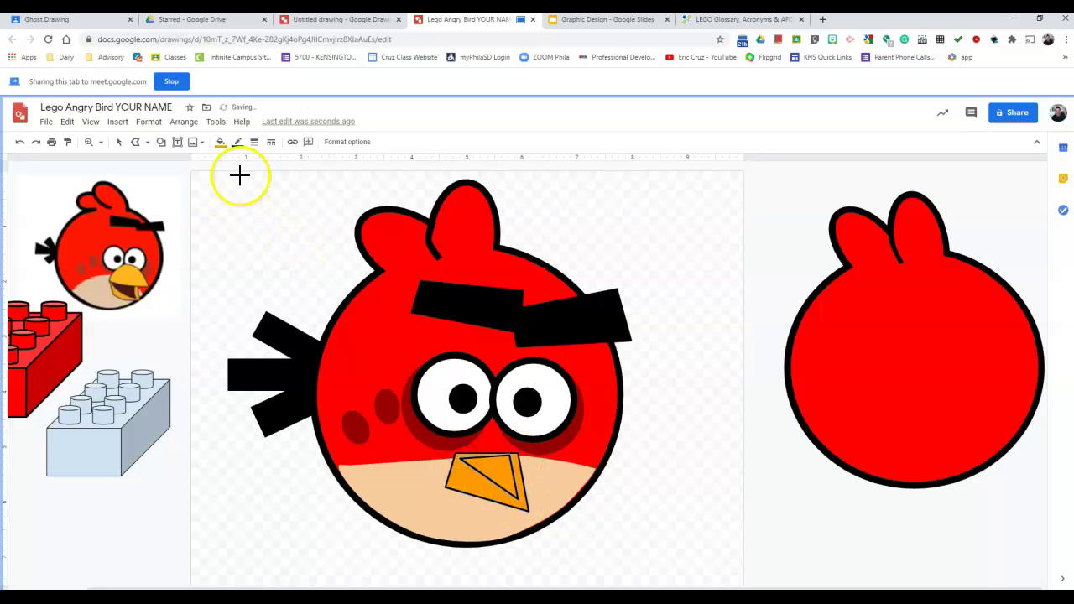
left_click(221, 142)
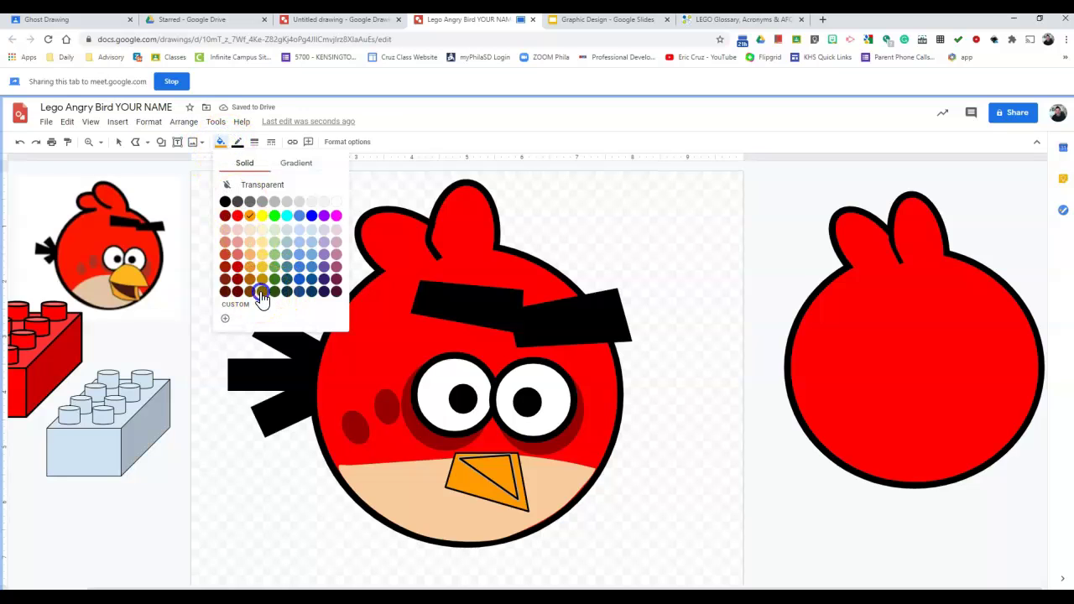
left_click(263, 291)
left_click(119, 143)
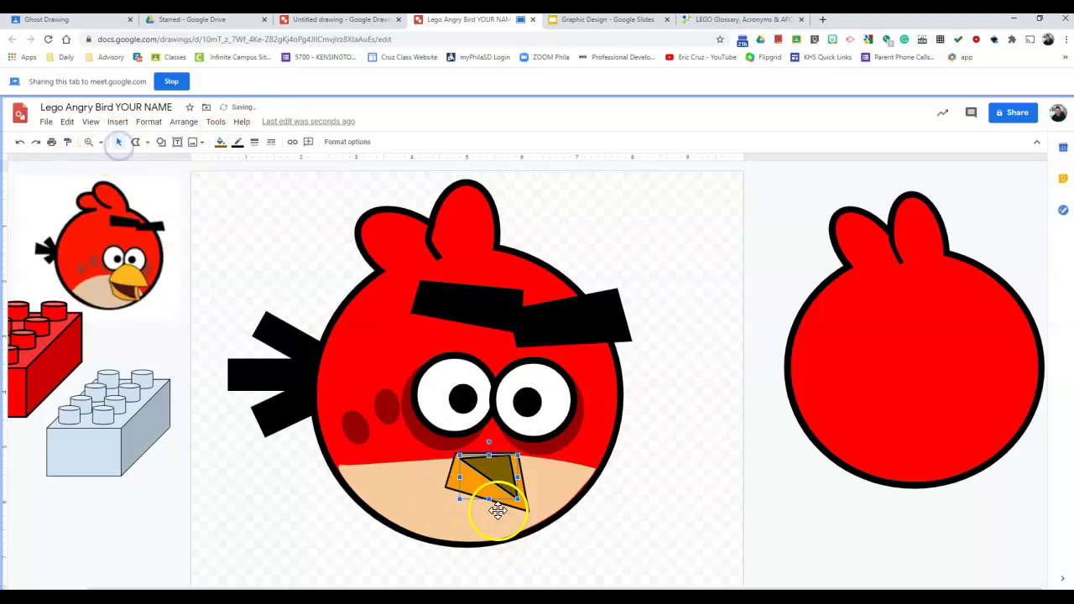
left_click(611, 475)
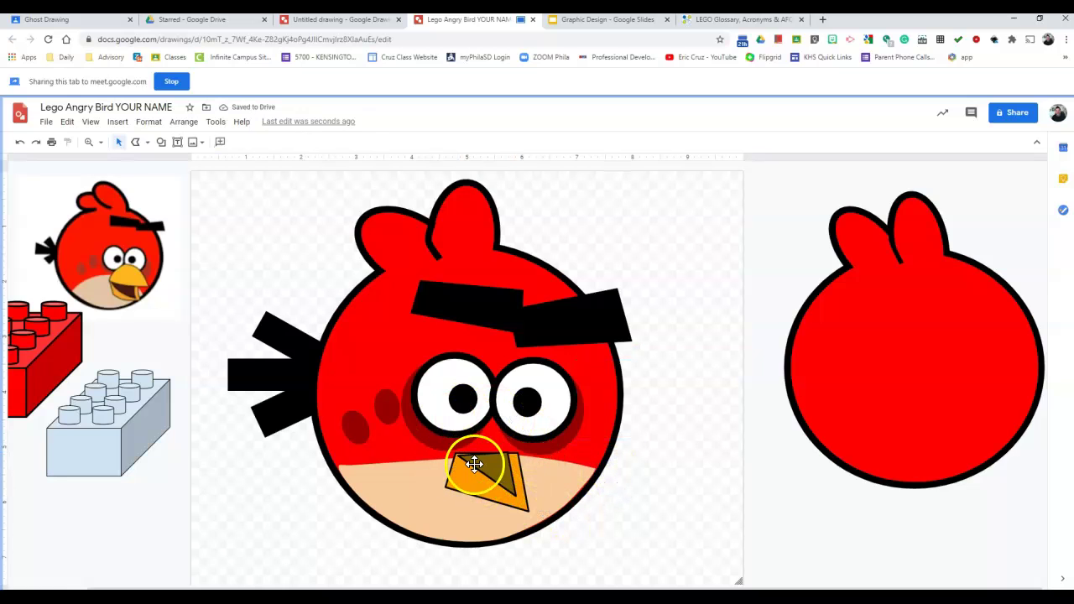
Draw a polyline upper beak over the brown mouth and fill it orange.
left_click(149, 143)
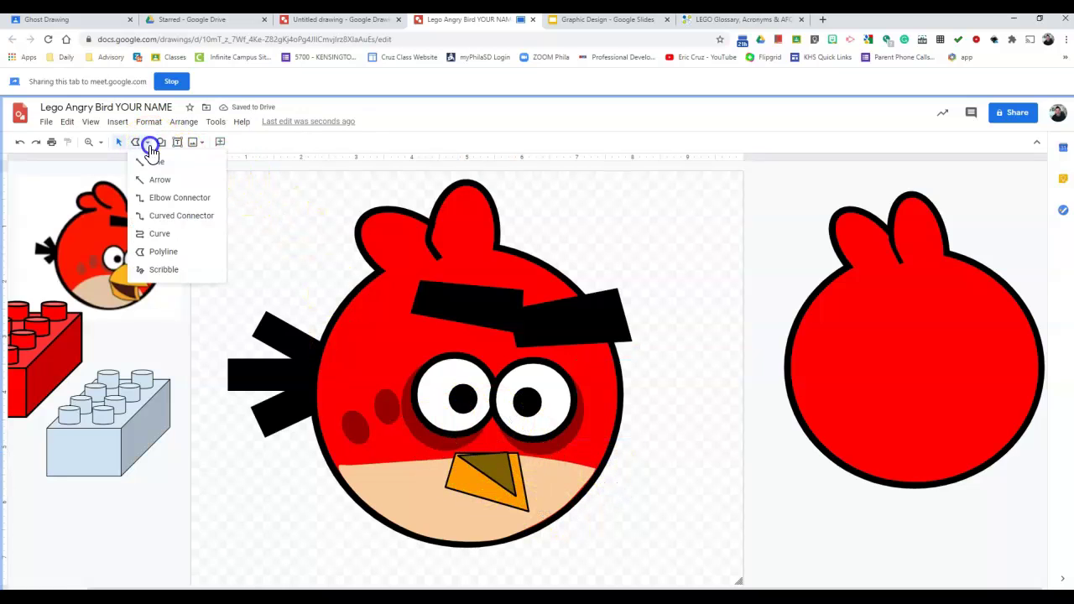
left_click(168, 249)
left_click(453, 453)
left_click(493, 489)
left_click(509, 460)
double_click(484, 467)
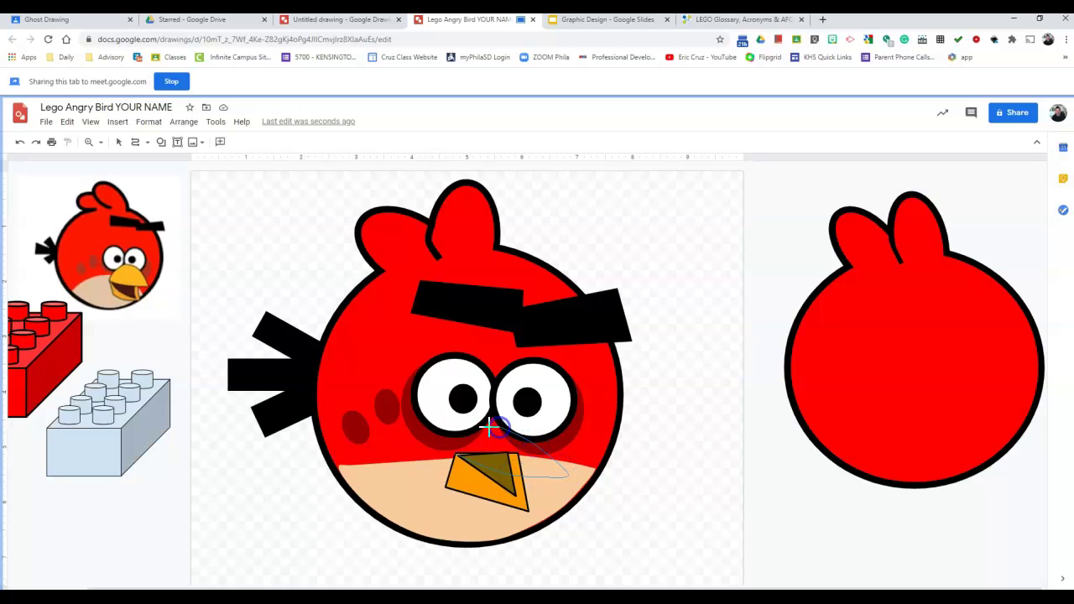
left_click(456, 452)
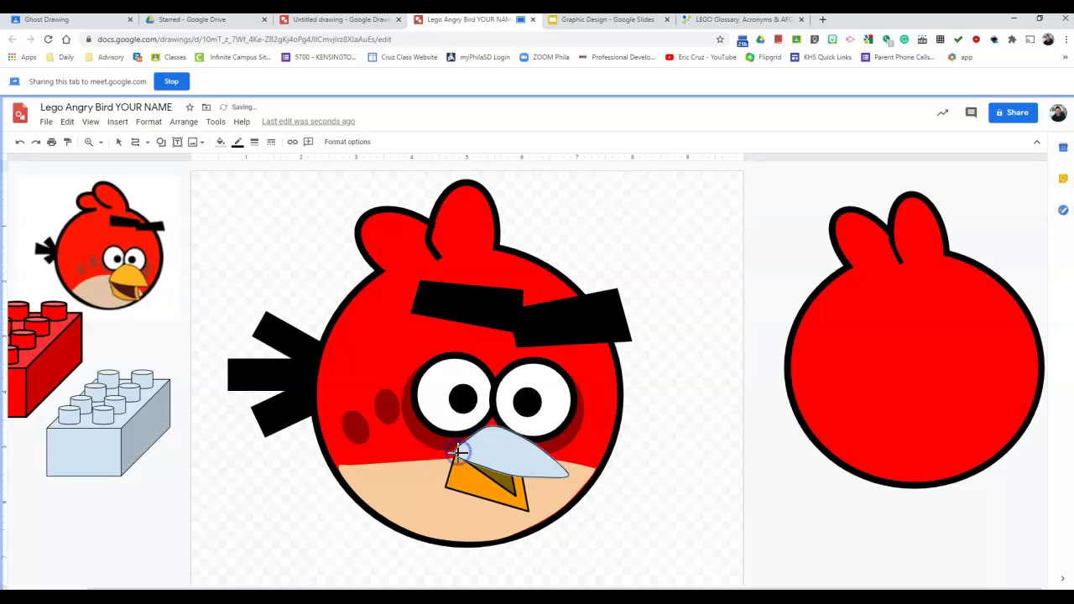
left_click(222, 142)
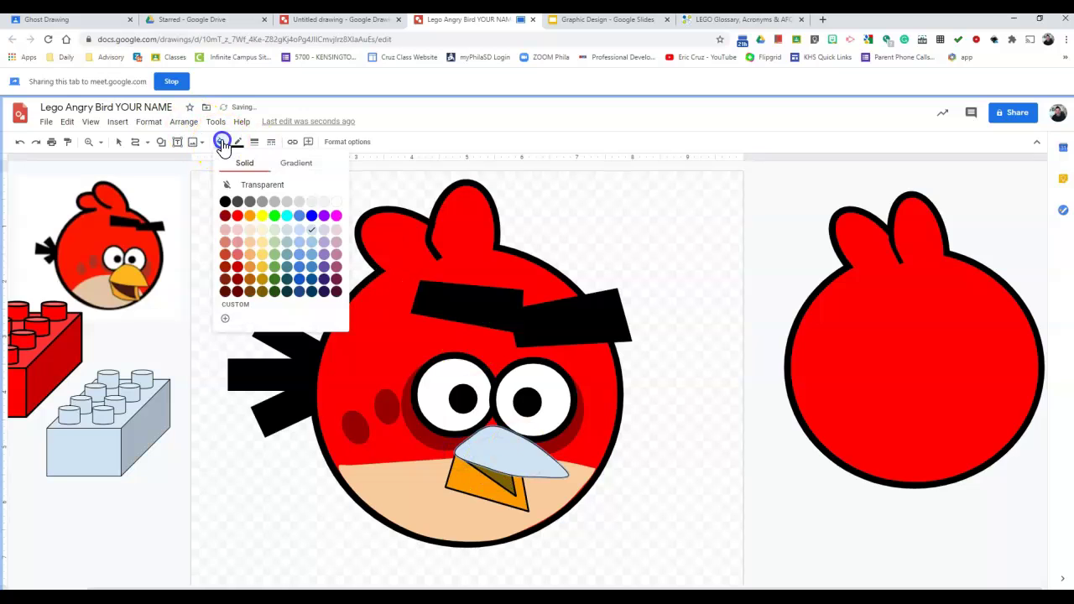
left_click(250, 216)
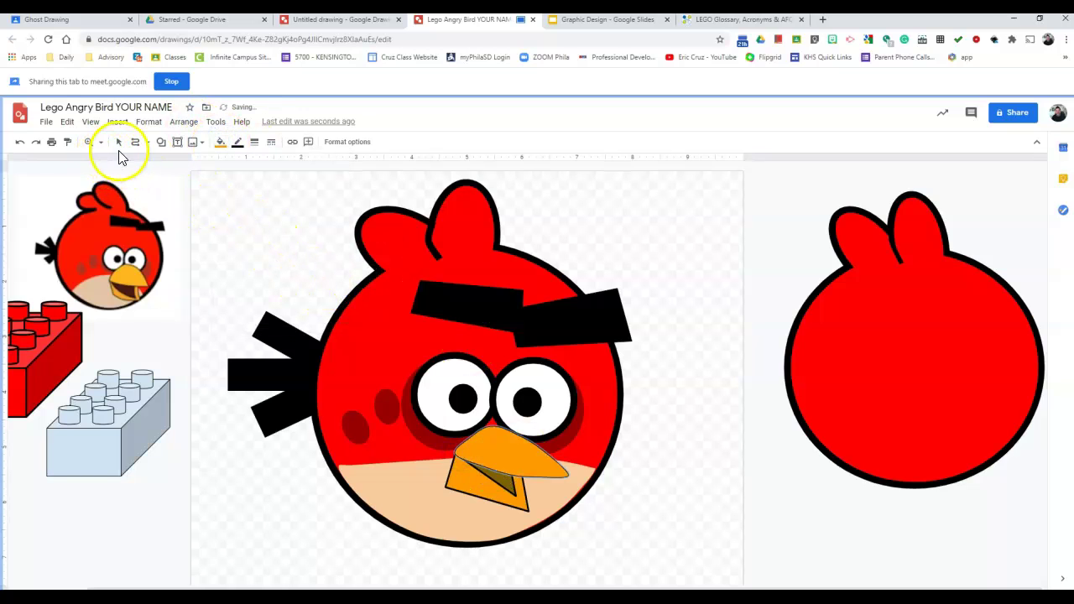
left_click(119, 142)
left_click(281, 233)
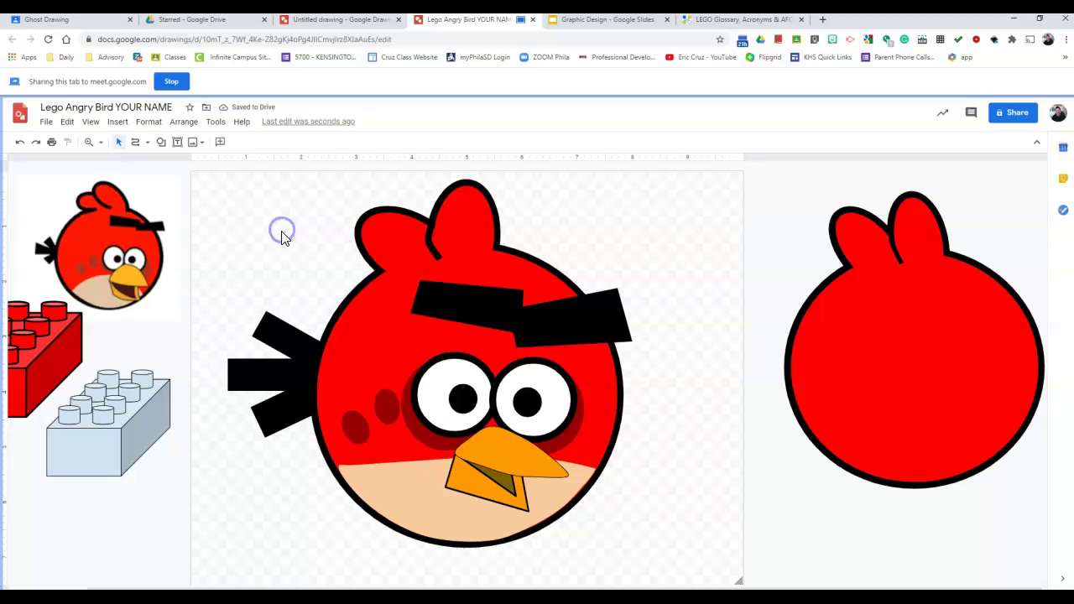
Increase the border weight on both the upper and lower beak pieces.
left_click(528, 473)
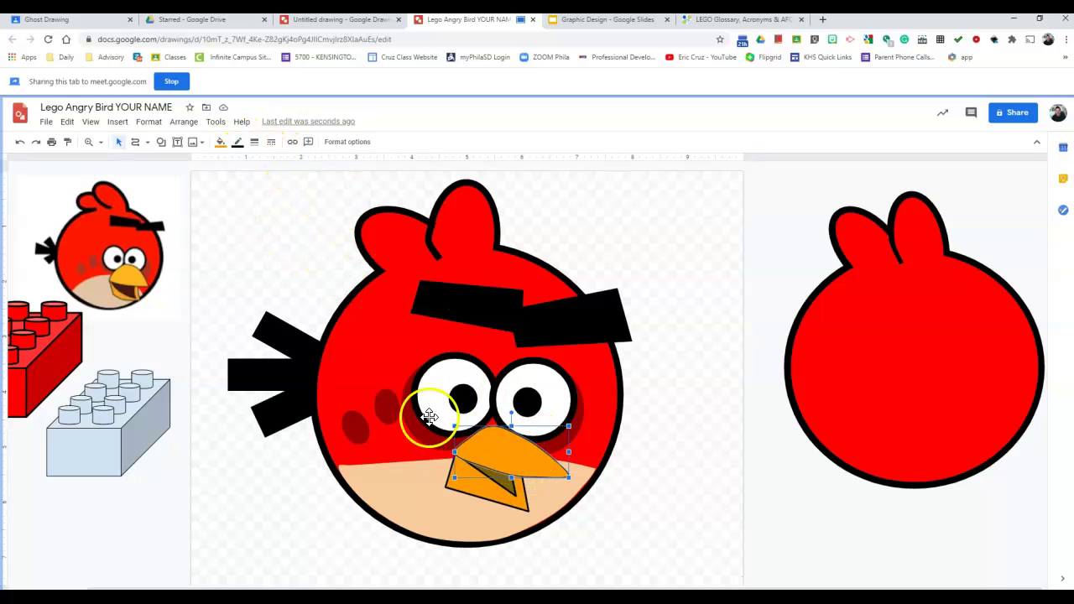
left_click(262, 149)
left_click(279, 218)
left_click(492, 497)
left_click(258, 147)
left_click(277, 213)
left_click(716, 413)
left_click(678, 458)
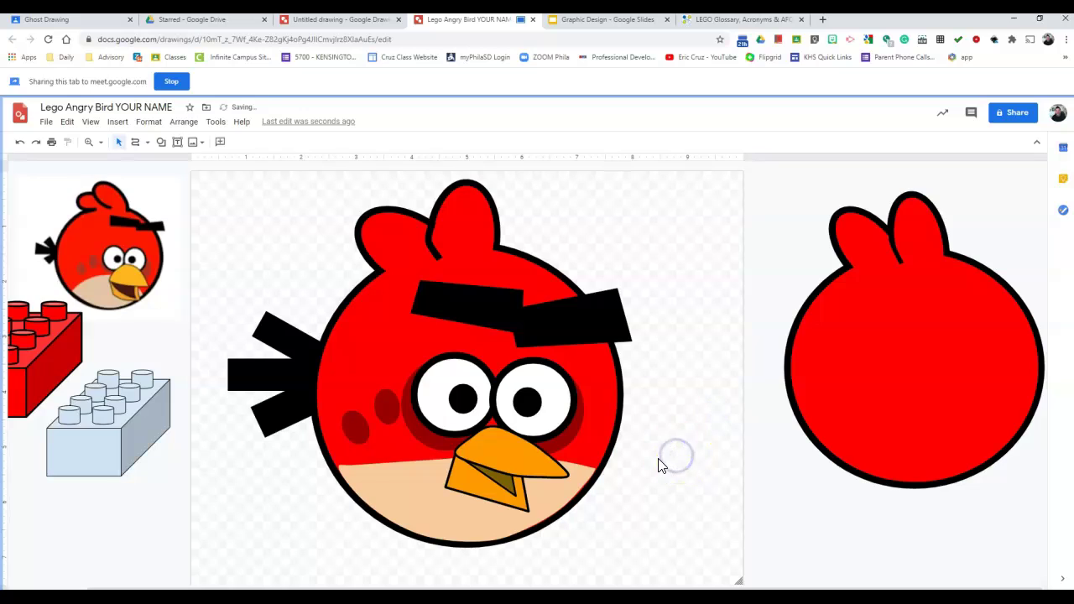